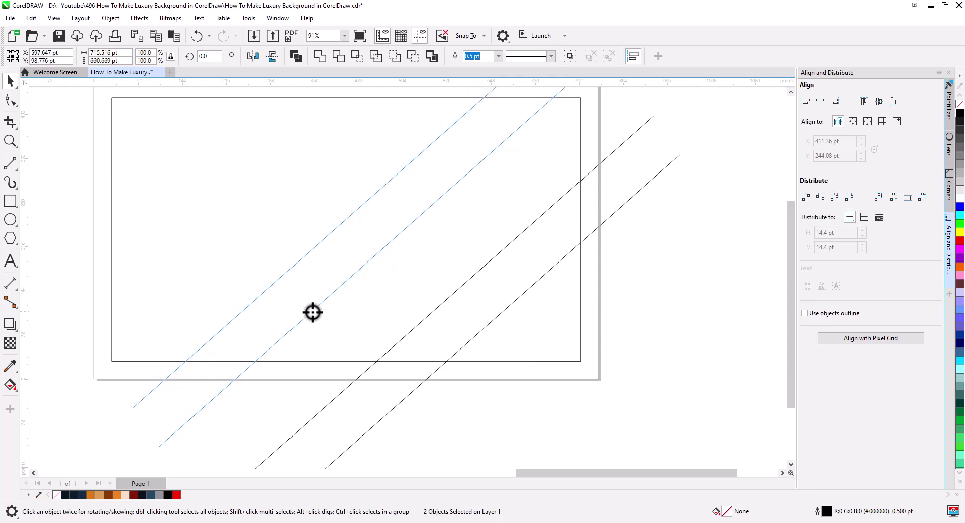
Place a copy of the two parallel diagonal lines across the middle of the frame, parallel to the original pair, and adjust the spacing
left_click(340, 338)
scroll(379, 419, "down", 1)
left_click_drag(379, 419, 415, 381)
left_click(384, 364)
left_click(384, 367)
left_click(418, 385, "shift")
left_click(98, 282)
Draw a steep straight line from the frame's bottom edge to its top edge and shift its lower node slightly left along the edge
left_click(10, 164)
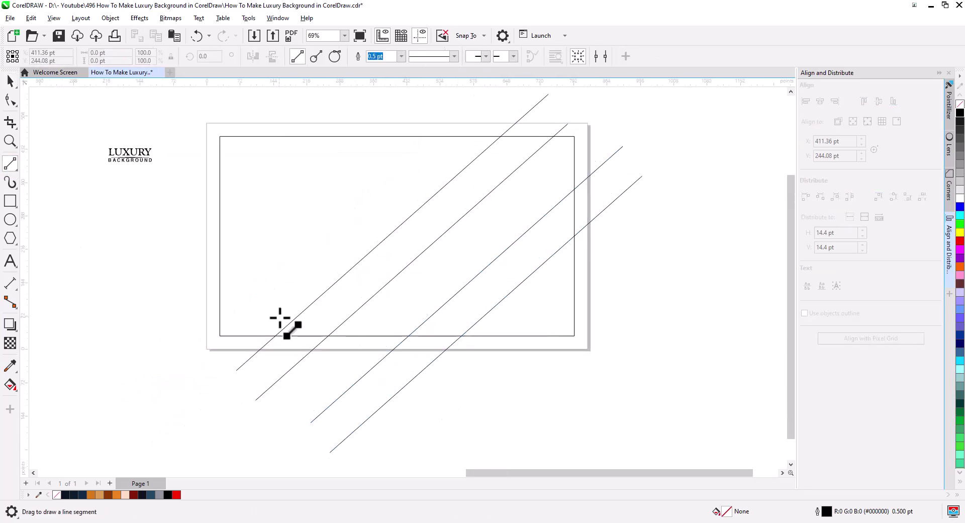
mouse_move(378, 336)
left_mouse_down()
mouse_move(466, 210)
mouse_move(463, 136)
left_mouse_up()
key("F10")
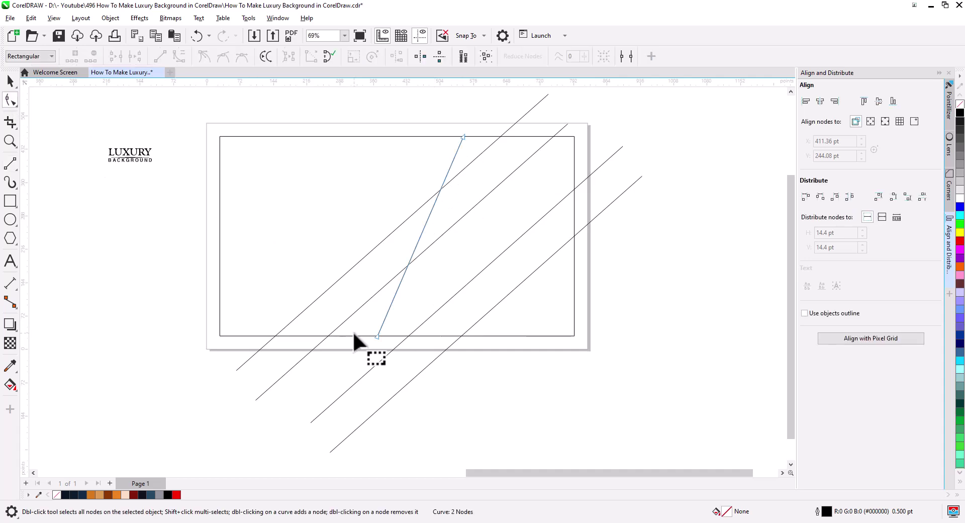
left_click(370, 336)
key("space")
left_click(203, 316)
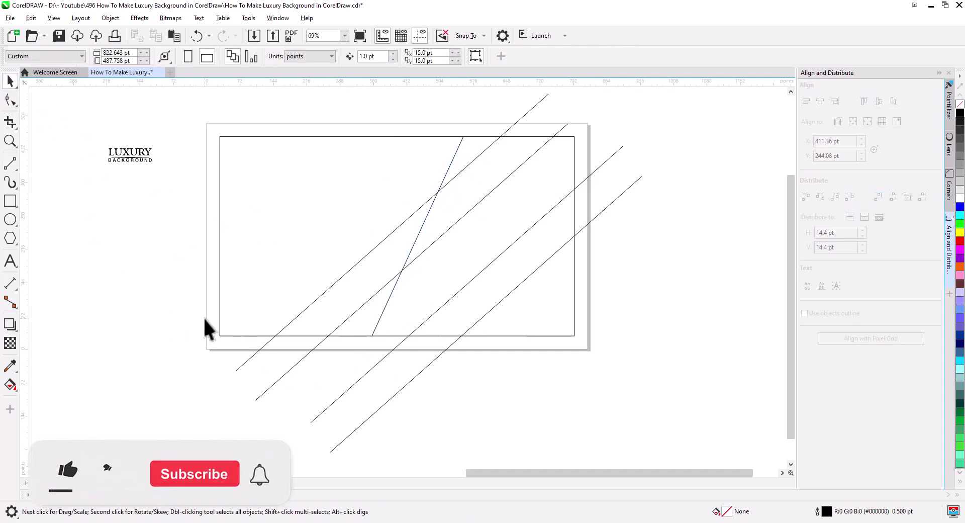
left_click(241, 373)
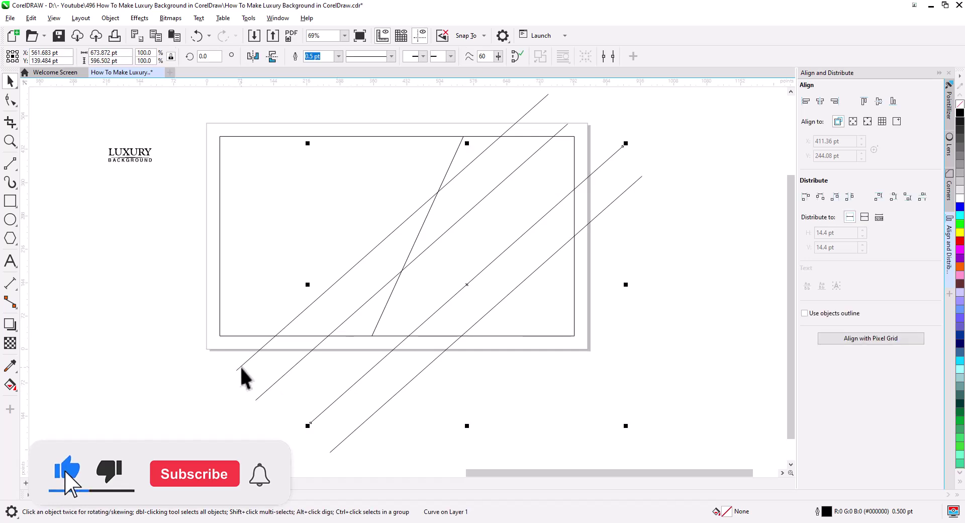
left_click(366, 374, "shift")
mouse_move(366, 376)
left_mouse_down()
mouse_move(371, 387)
mouse_move(362, 374)
mouse_move(372, 373)
left_mouse_up()
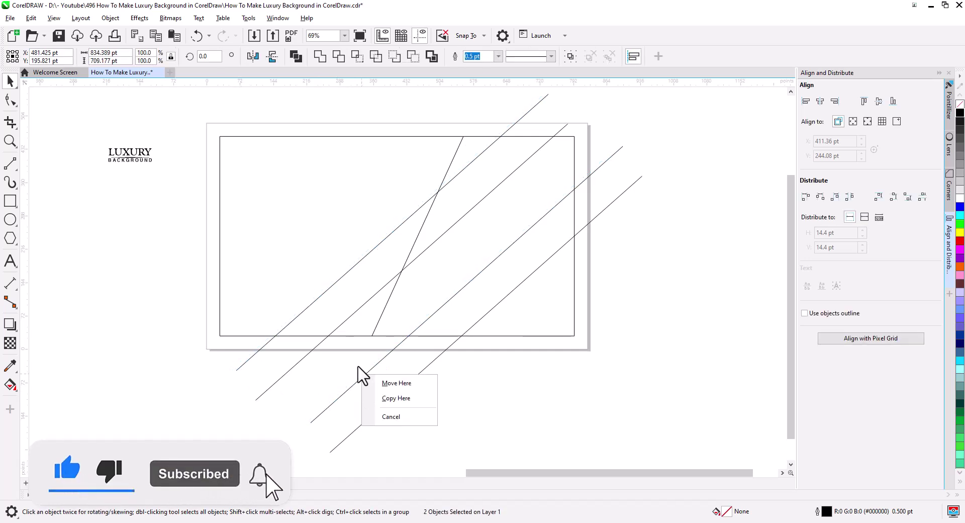
left_click(339, 383)
left_click(481, 425)
Duplicate the upper line of each diagonal pair with a small offset to form two narrow double lines
left_click(362, 377)
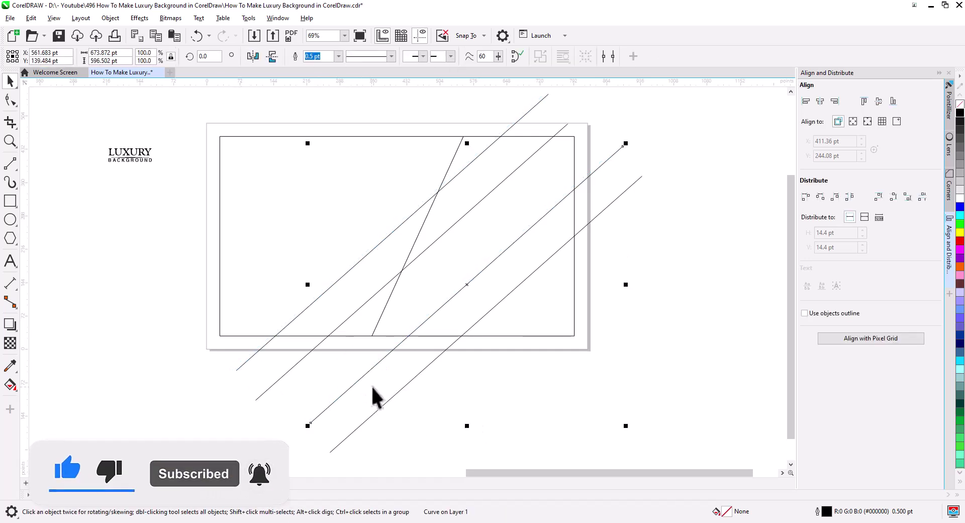
left_click(252, 354, "shift")
left_click_drag(268, 344, 260, 346)
left_click(287, 363)
Duplicate the steep line with a small parallel offset and lengthen it so that it extends past the frame's top and bottom edges
scroll(439, 201, "up", 3)
left_click_drag(439, 201, 426, 368)
key("Escape")
left_click_drag(487, 147, 552, 92)
scroll(477, 269, "down", 5)
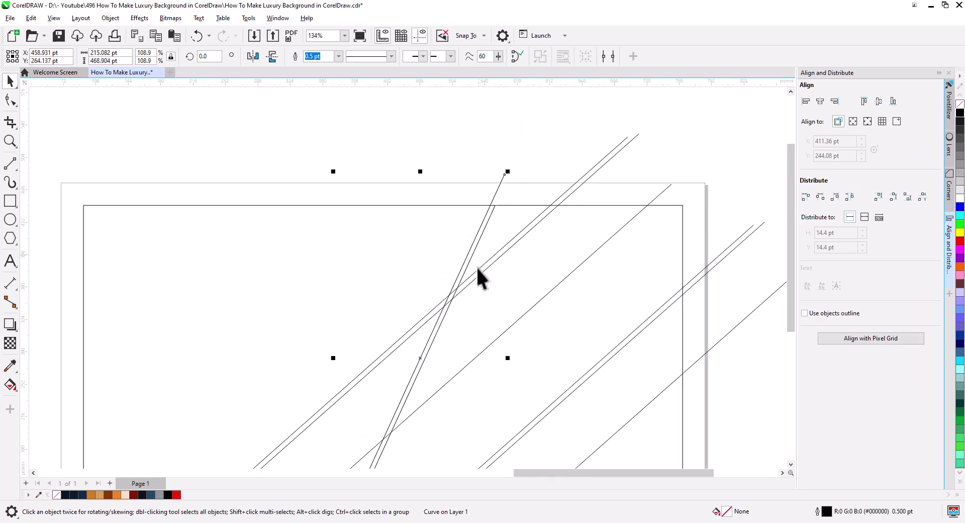
left_click_drag(387, 380, 381, 390)
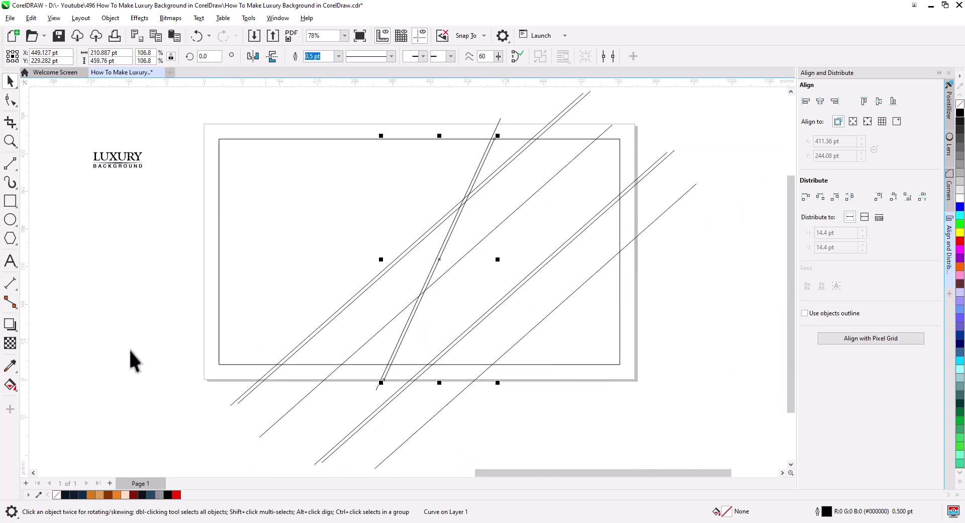
left_click(129, 348)
Smart-fill the band left of the steep lines, the narrow strip along its upper edge and the lower triangle beside it in blue
left_click_drag(37, 405, 19, 380)
left_click(15, 384)
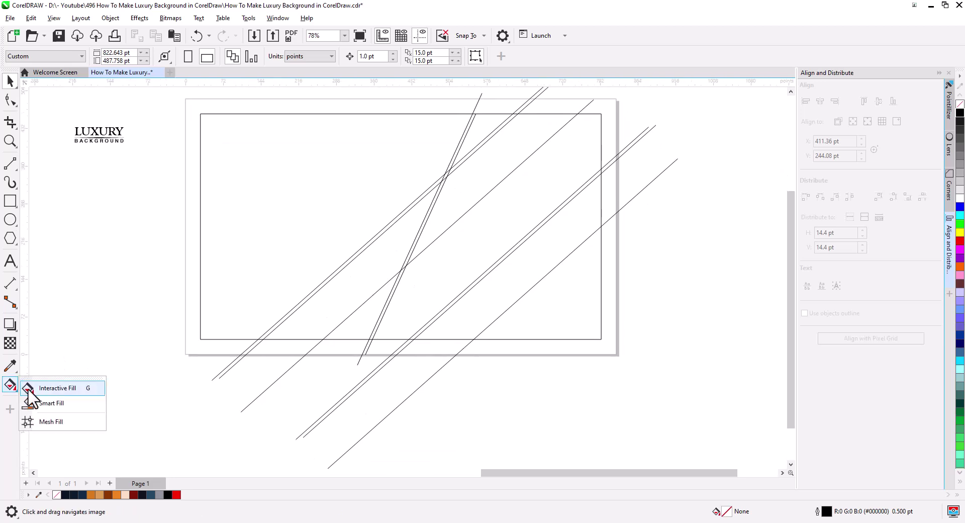
left_click(59, 402)
left_click(323, 314)
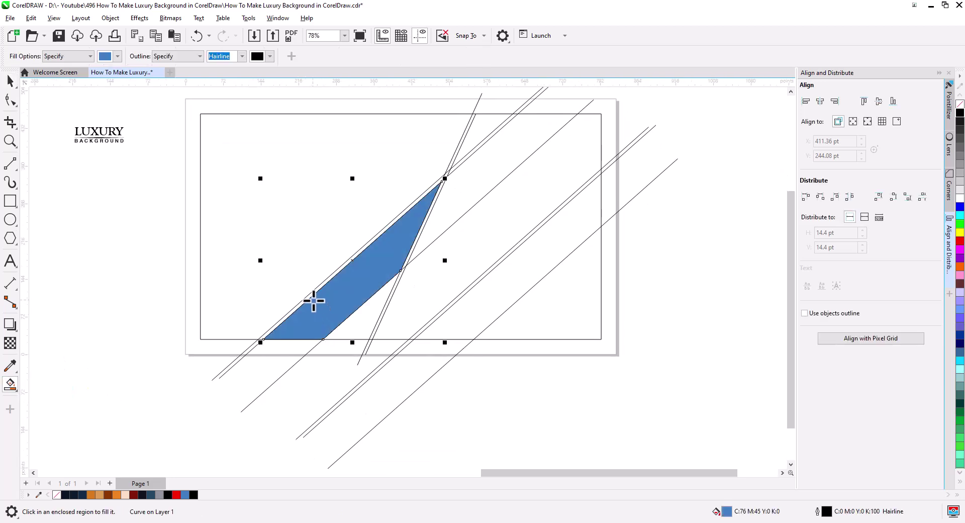
scroll(317, 301, "up", 2)
left_click(309, 296)
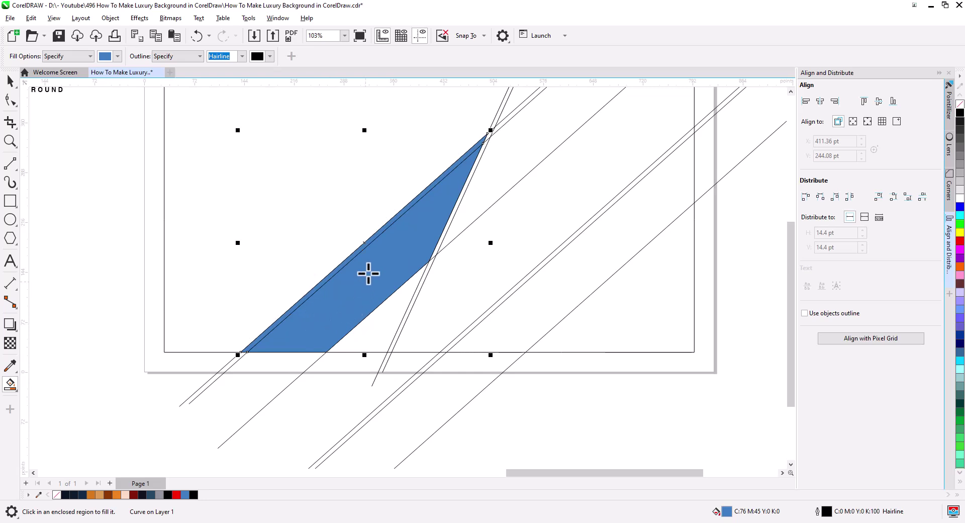
left_click_drag(368, 274, 315, 295)
left_click(302, 349)
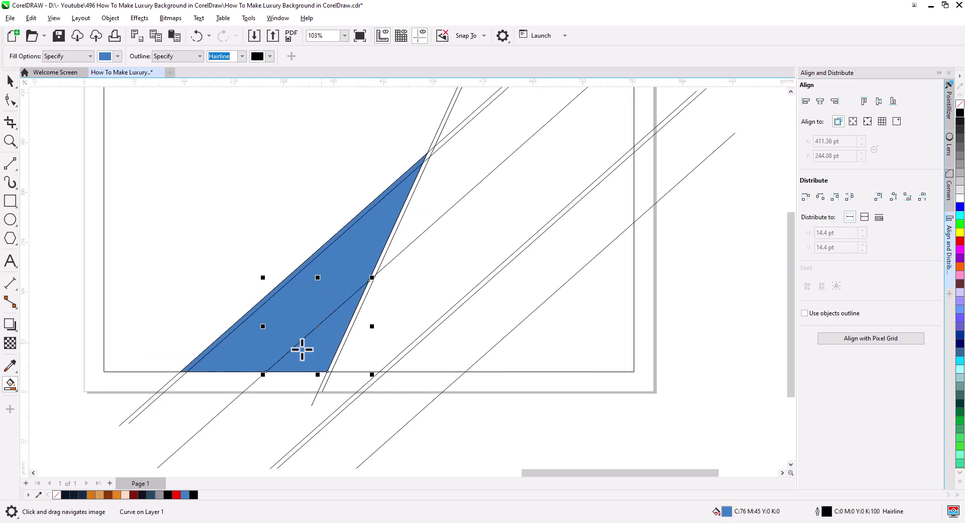
scroll(298, 334, "down", 1)
left_click_drag(304, 356, 297, 303)
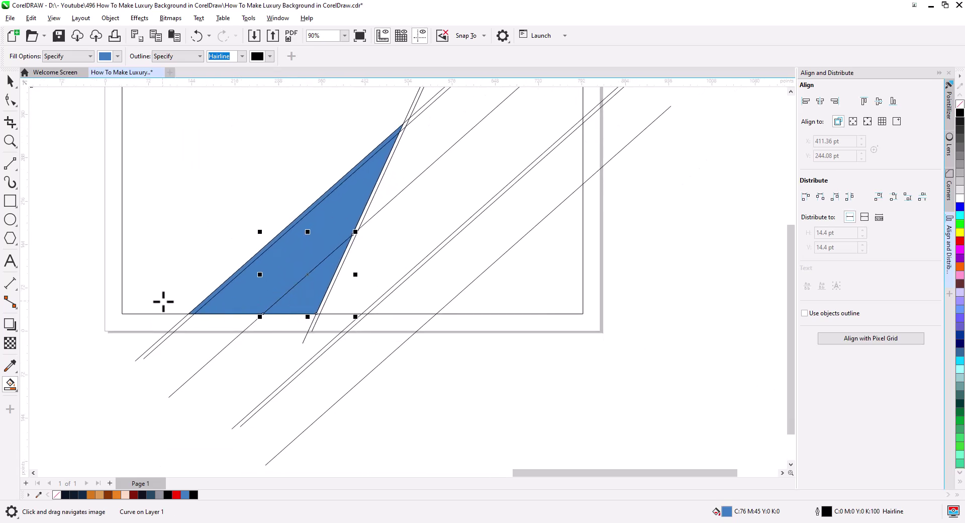
Delete the three diagonal construction lines crossing the left part of the frame, keeping the filled shapes
left_click(11, 82)
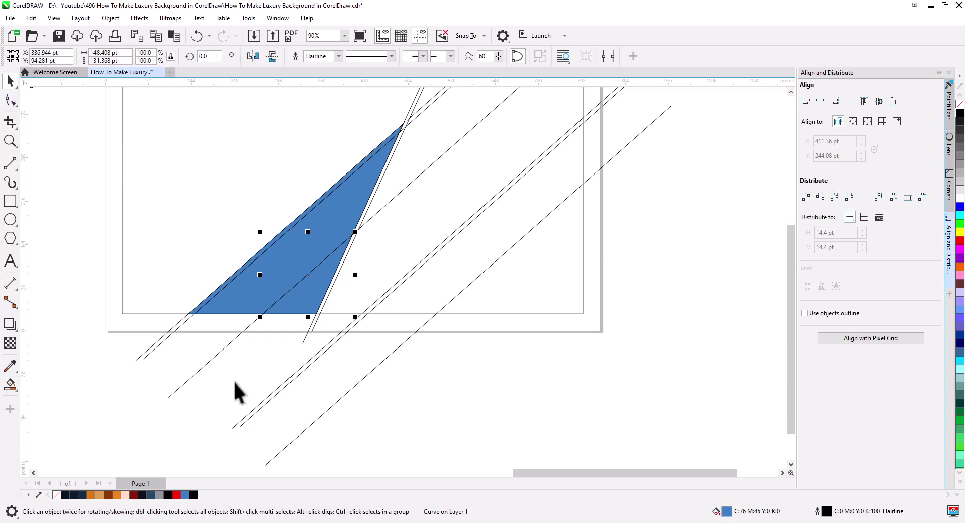
left_click(208, 361)
key("Delete")
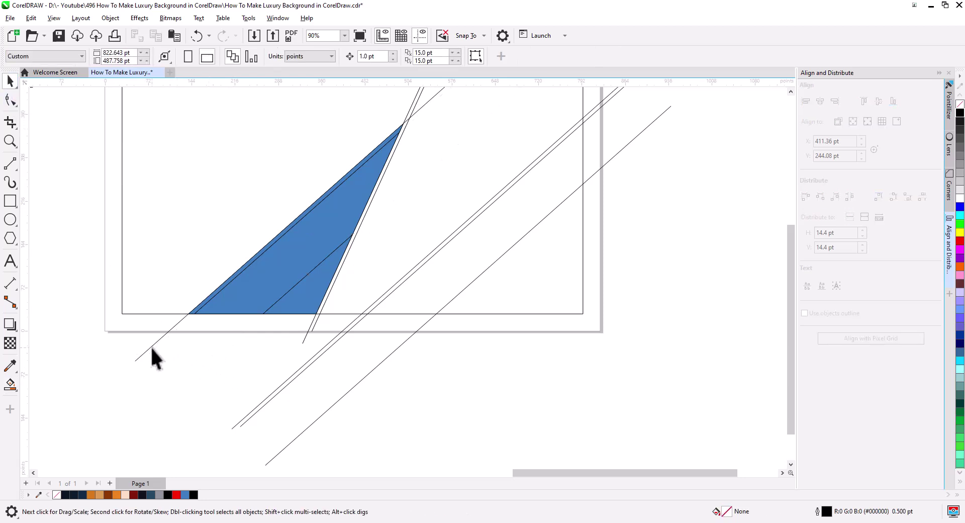
left_click(152, 347)
key("Delete")
left_click_drag(238, 361, 151, 416)
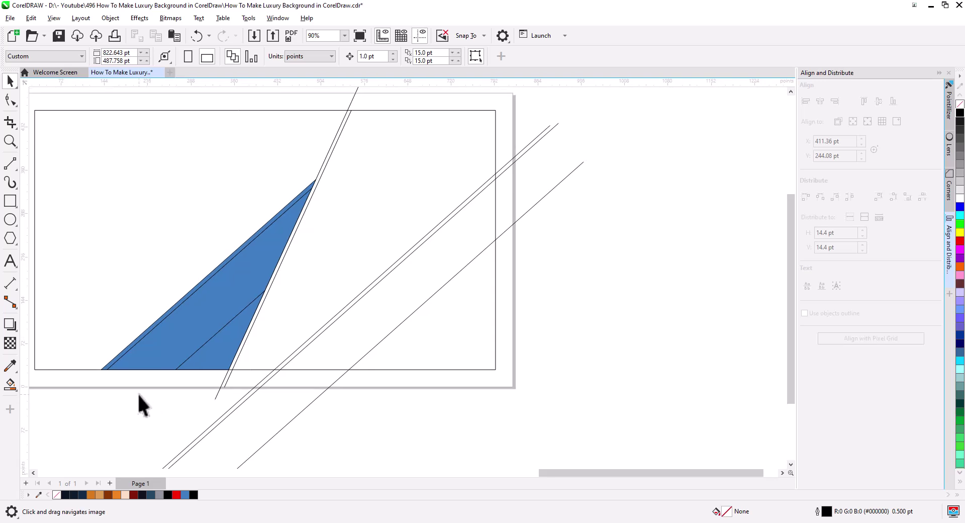
Lengthen the shorter steep line past the frame's top edge and smart-fill all remaining regions of the frame in blue
left_click(268, 292)
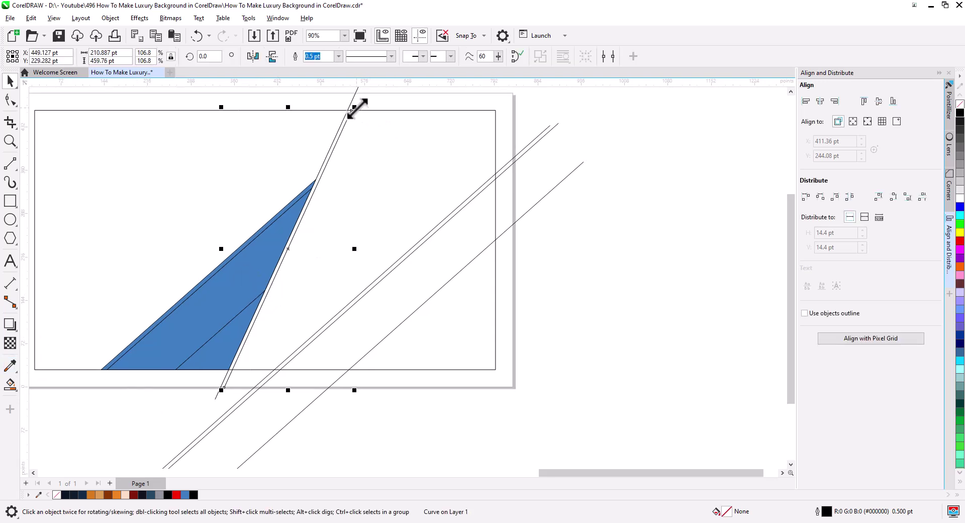
left_click_drag(356, 107, 361, 94)
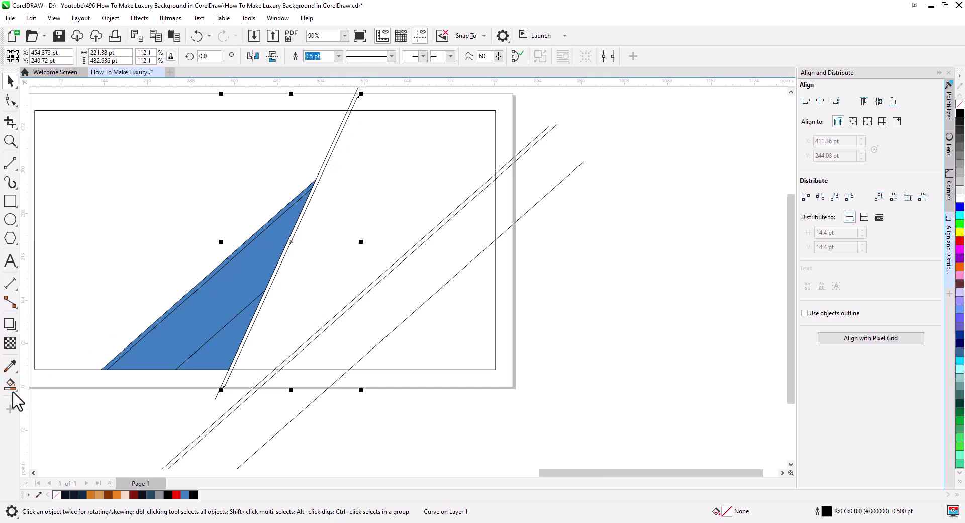
left_click(236, 362)
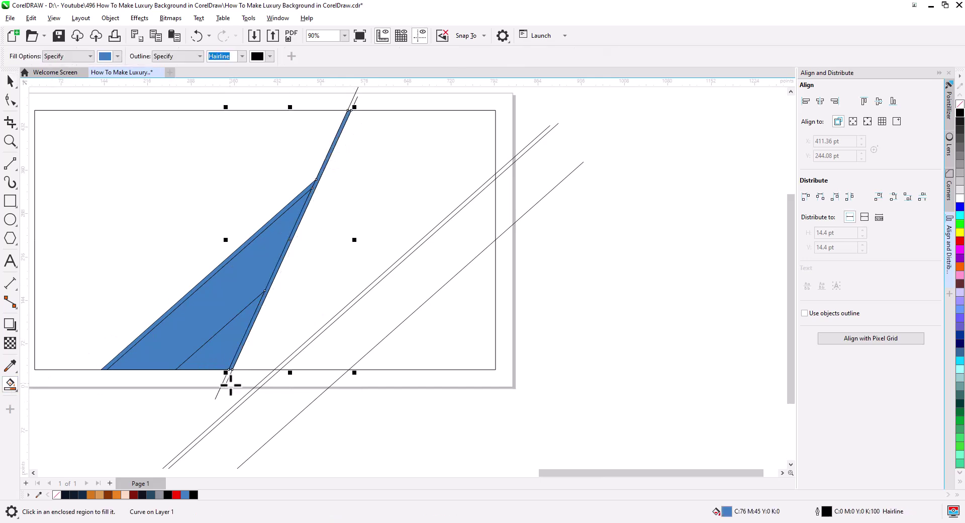
left_click(283, 334)
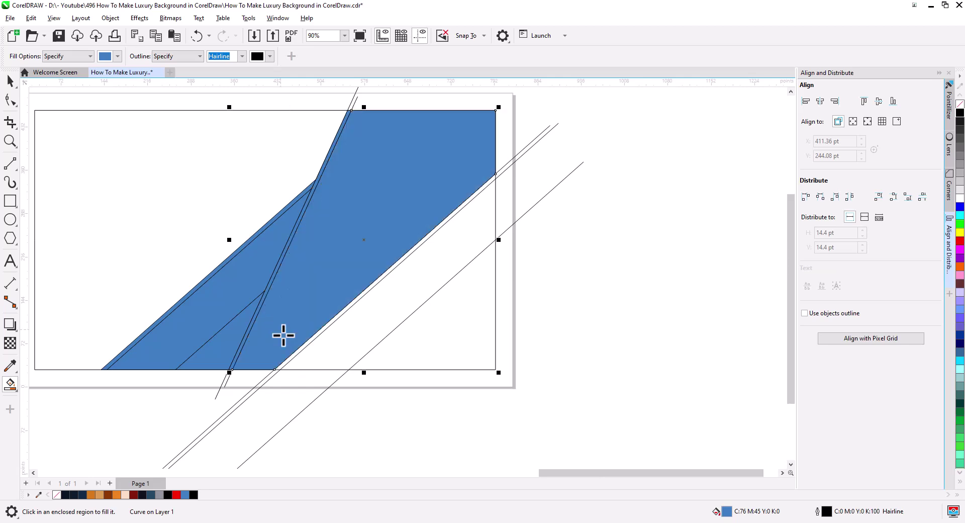
left_click(290, 362)
left_click(332, 355)
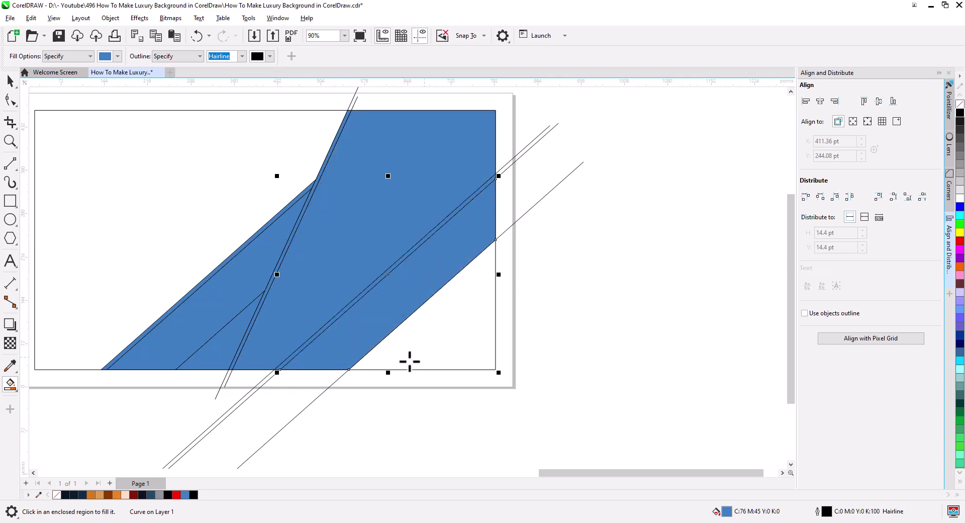
left_click(410, 361)
left_click(140, 213)
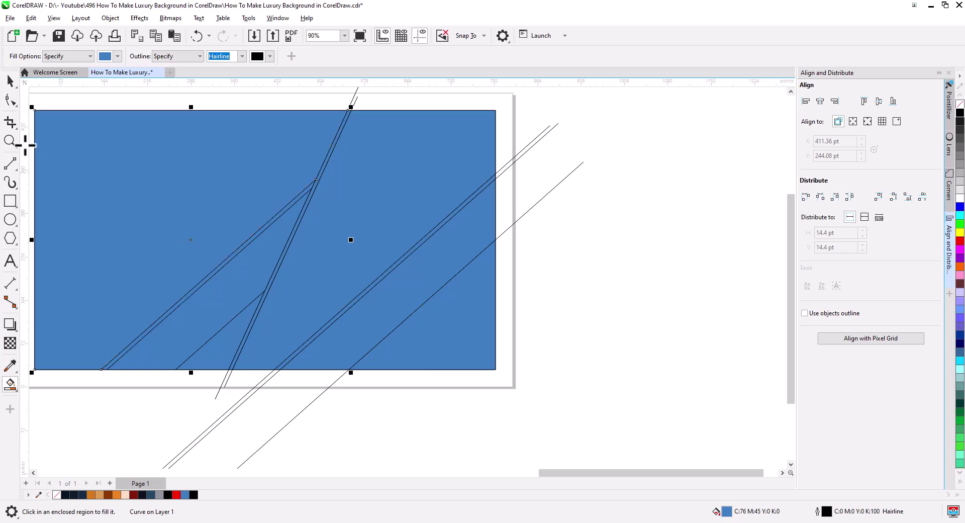
Delete the remaining diagonal and steep construction lines that extend beyond the blue-filled frame
key("space")
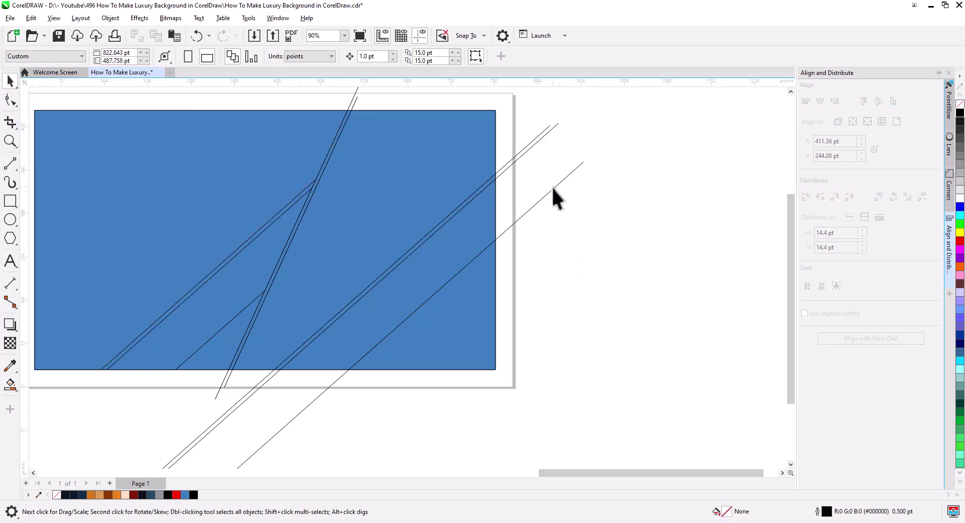
left_click(551, 188)
key("Delete")
left_click(530, 149)
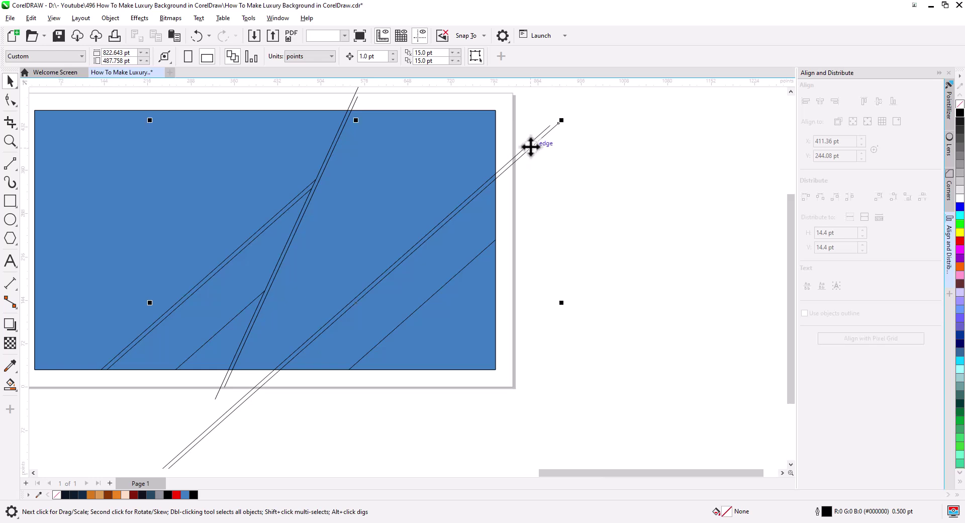
key("Delete")
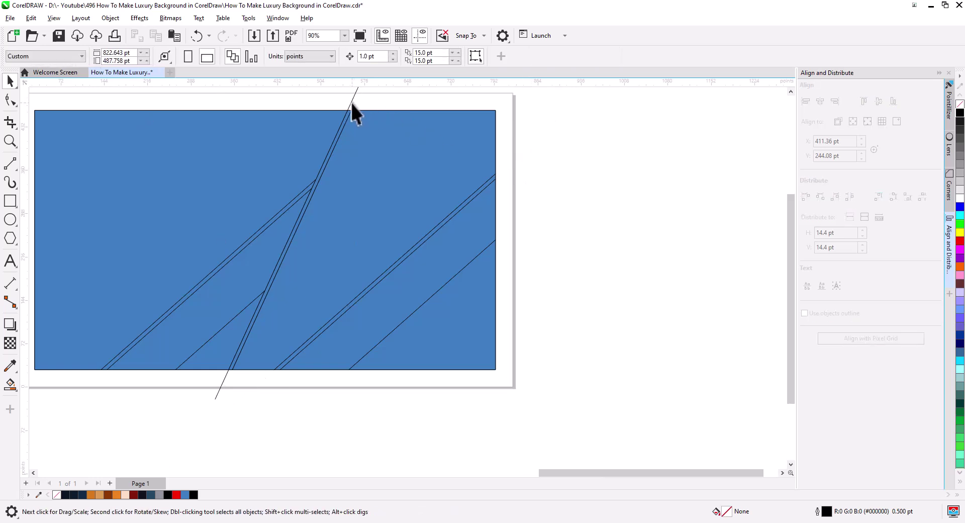
scroll(534, 323, "down", 2)
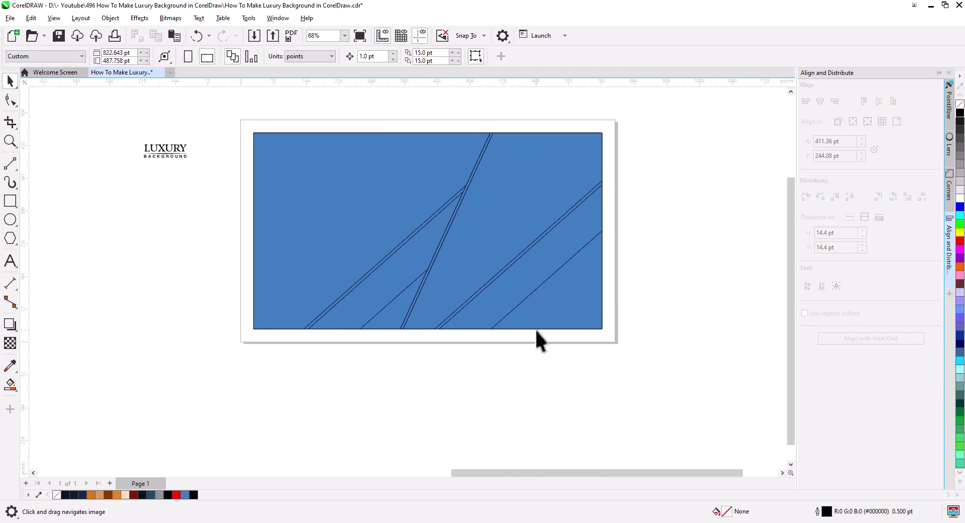
left_click_drag(364, 334, 333, 376)
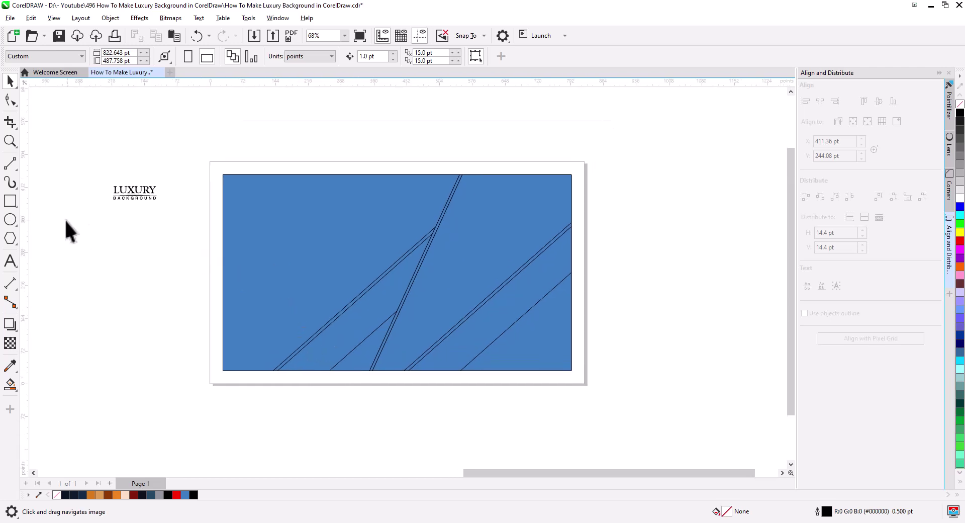
Draw a square about 38.6 pt wide in the empty space to the right of the page
left_click(10, 201)
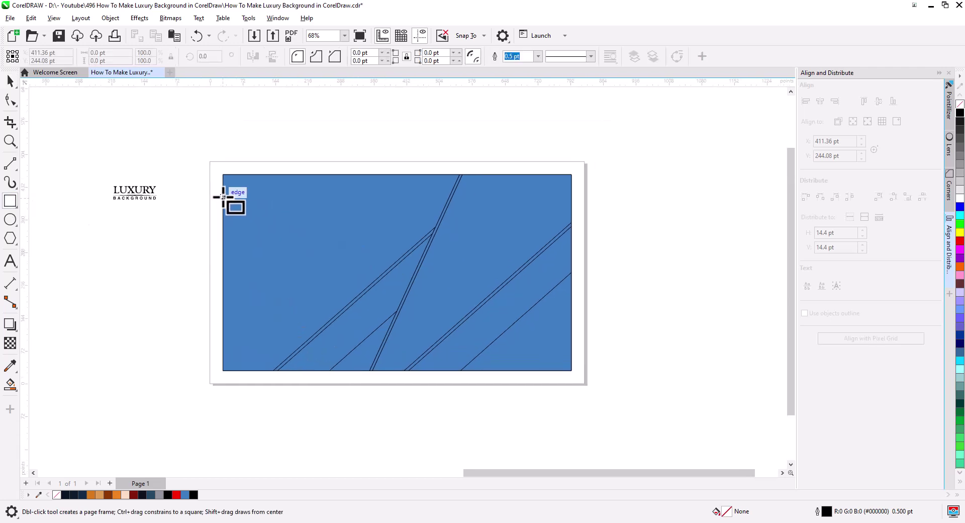
left_click_drag(608, 192, 618, 210)
left_click(10, 81)
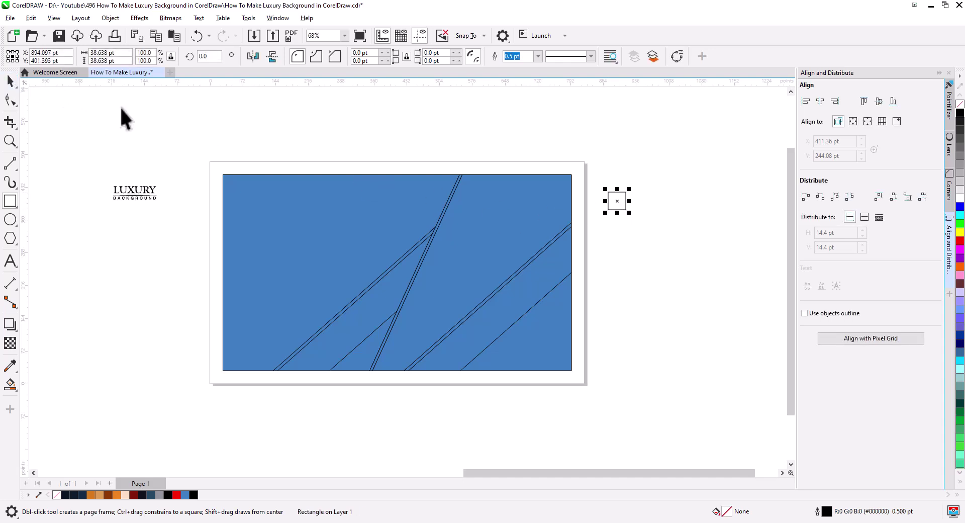
Draw a diagonal line from the square's upper-left to lower-right corner and another from its upper-right corner to the centre
scroll(626, 201, "up", 5)
left_click_drag(621, 228, 468, 297)
left_click(11, 163)
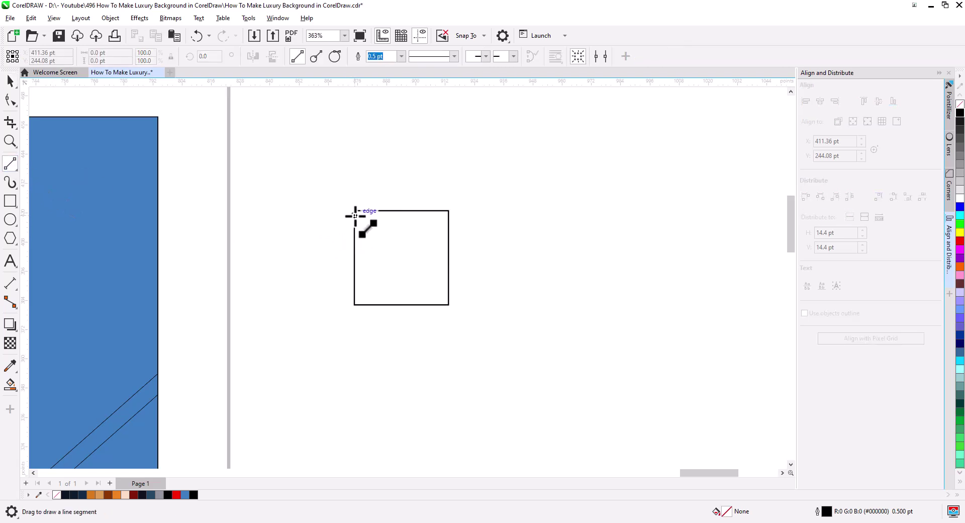
left_click_drag(356, 210, 448, 304)
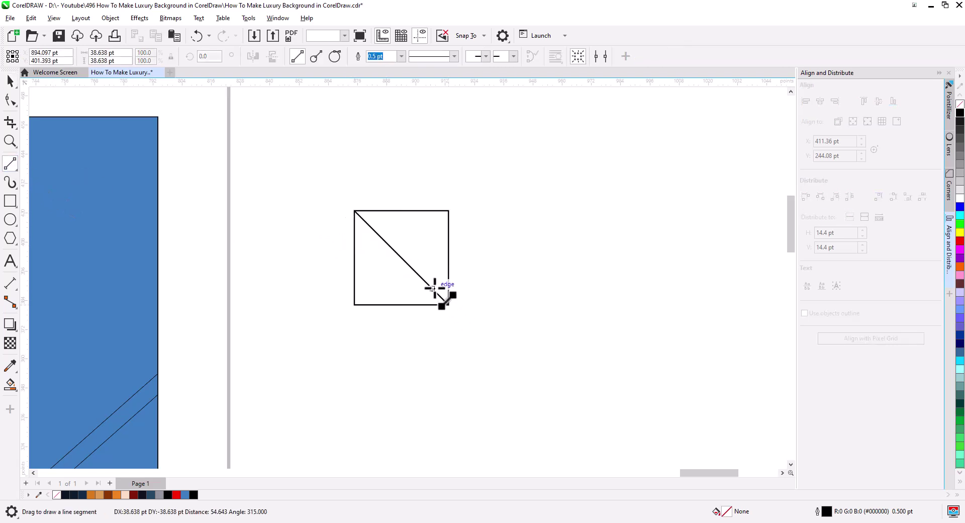
left_click_drag(448, 211, 402, 258)
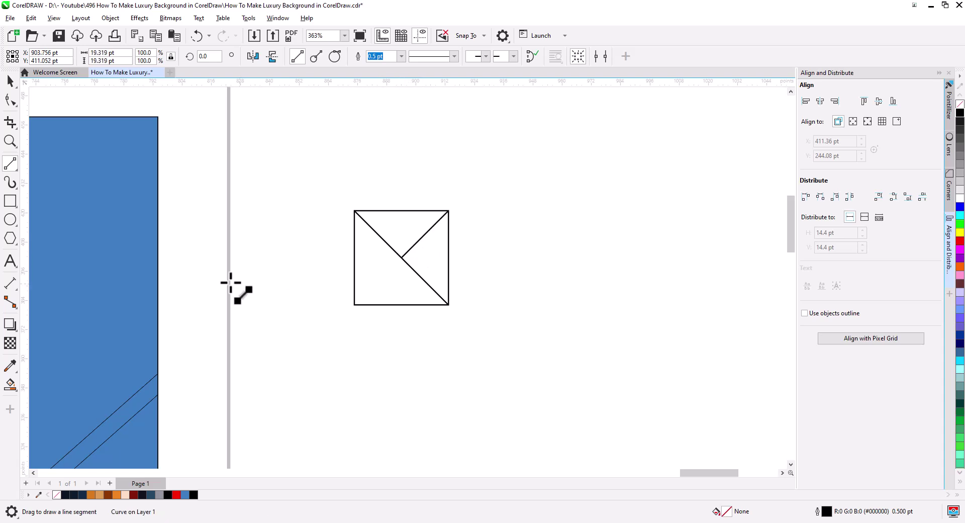
left_click(10, 81)
left_click(213, 246)
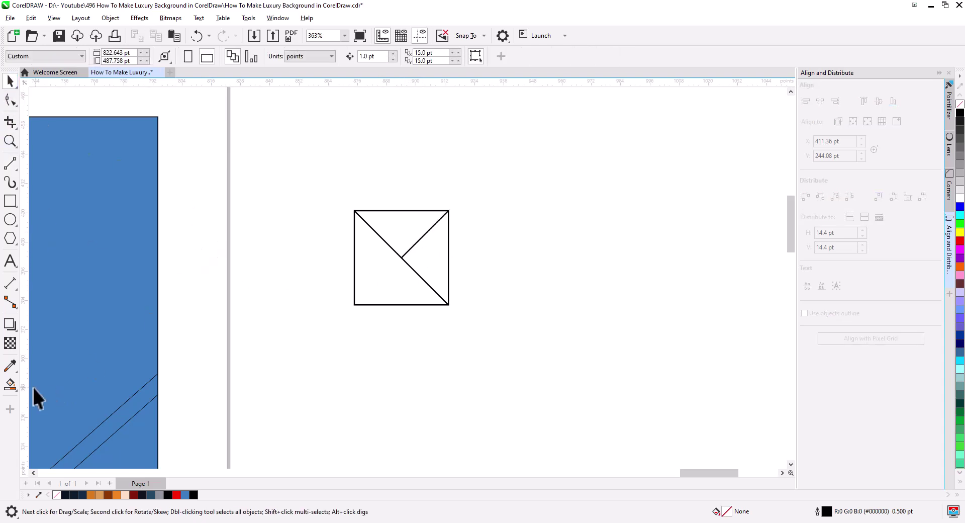
Smart-fill the three triangular sections of the small divided square in blue
left_click(9, 385)
left_click(375, 274)
left_click(391, 241)
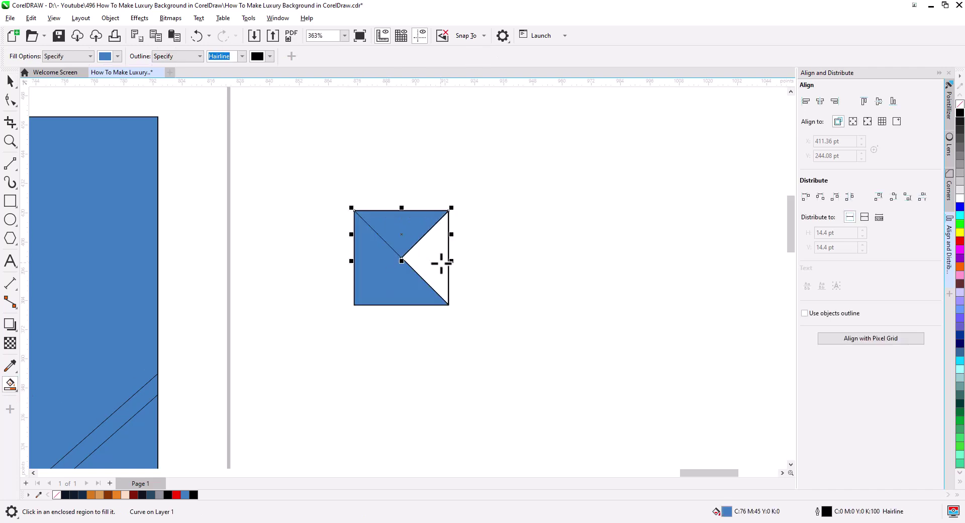
left_click(440, 261)
left_click(10, 81)
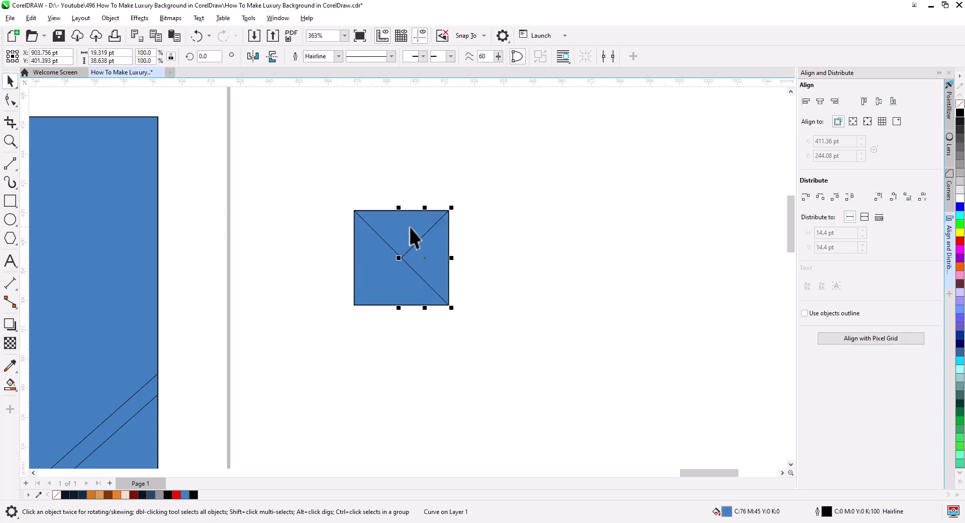
Move the three filled triangles together off to the side and delete the original square and its two construction lines
left_click(408, 226, "shift")
left_click(384, 280, "shift")
left_click_drag(431, 261, 283, 260)
left_click_drag(494, 334, 349, 208)
key("Delete")
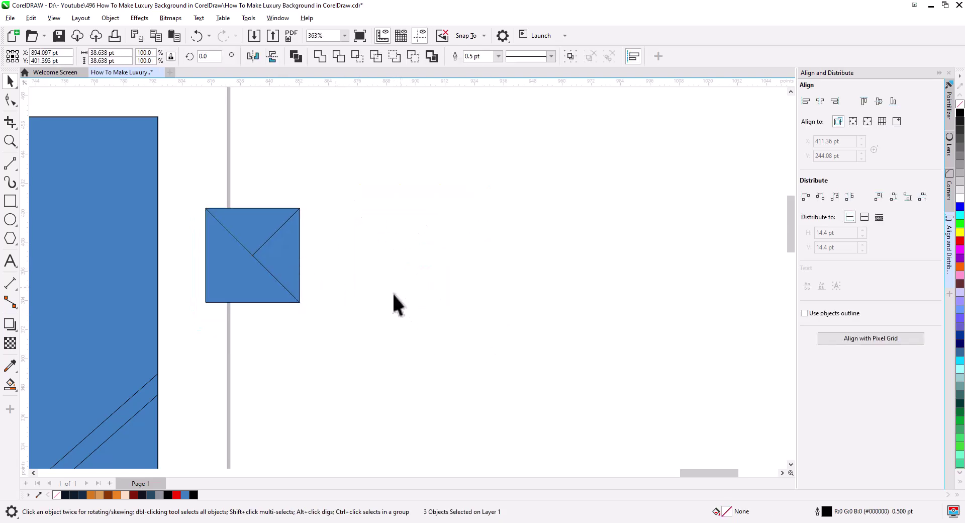
Fill the lower-left triangle with the darkest navy, the upper one with dark navy and the right one with a lighter navy
left_click_drag(348, 305, 393, 298)
left_click(279, 273)
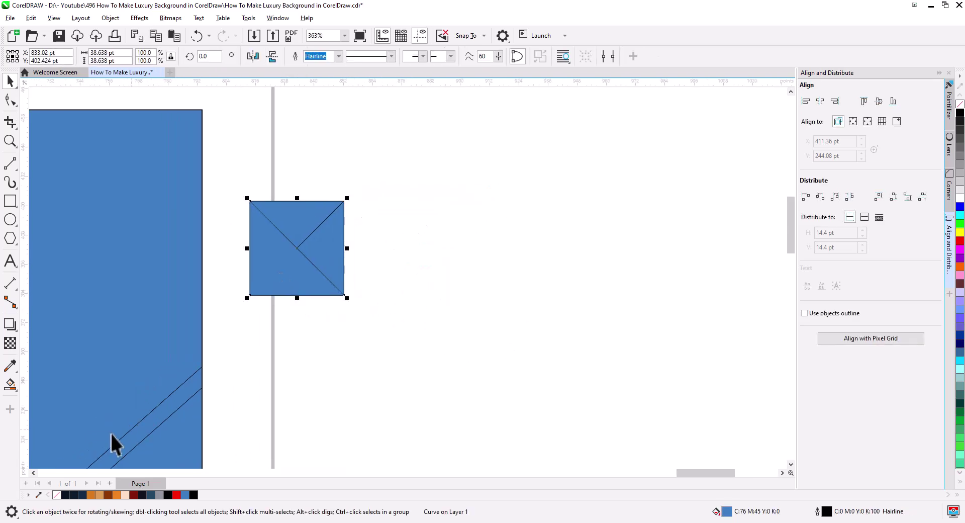
left_click(64, 495)
left_click(287, 232)
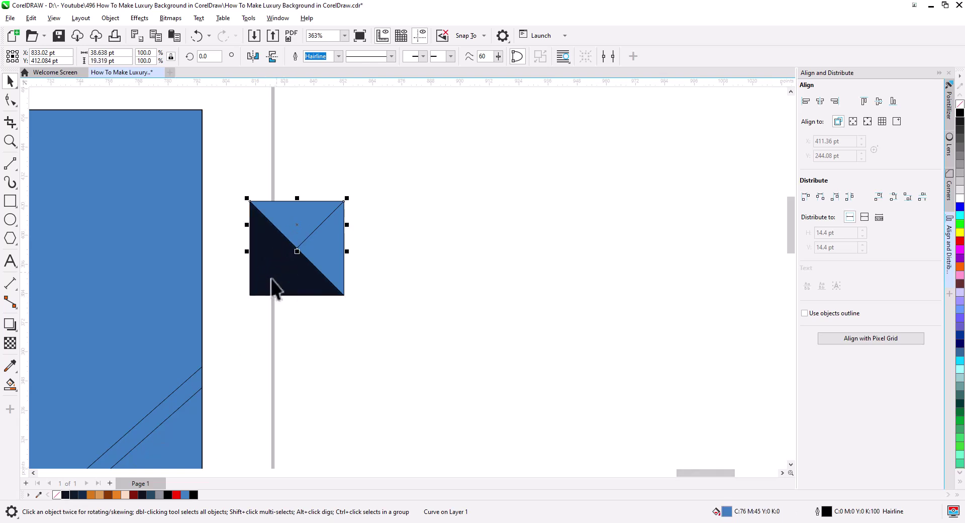
left_click(77, 495)
left_click(319, 255)
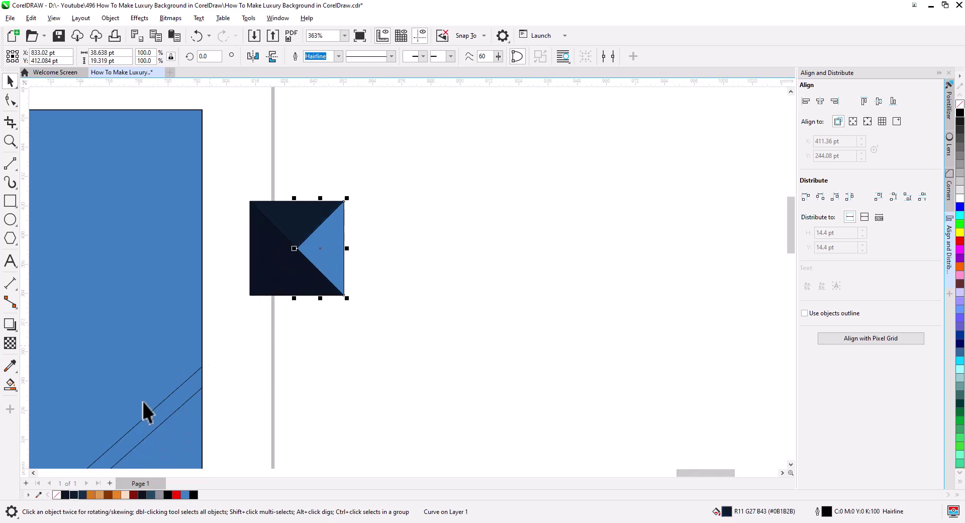
left_click(82, 495)
Remove the outlines from the three navy triangles and group them into one tile
left_click(367, 321)
left_click_drag(257, 199, 245, 195)
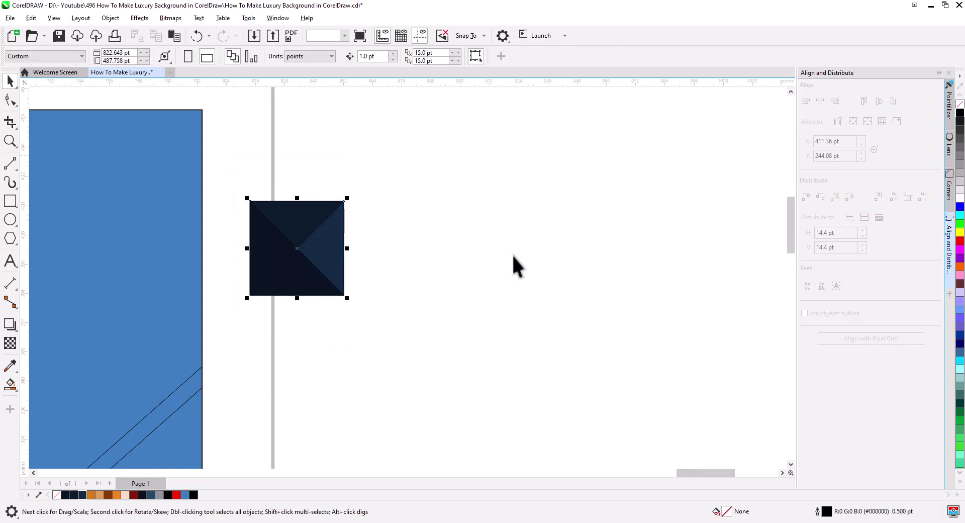
right_click(959, 109)
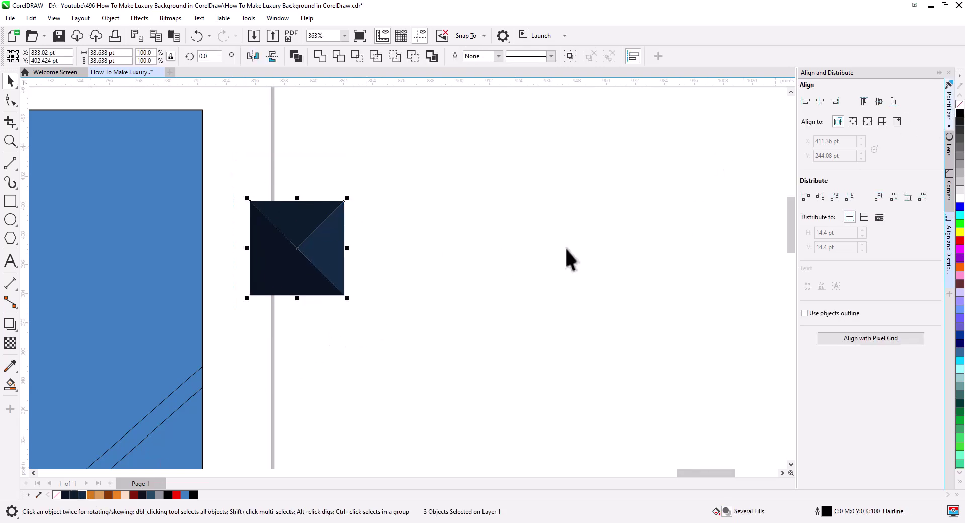
right_click(315, 245)
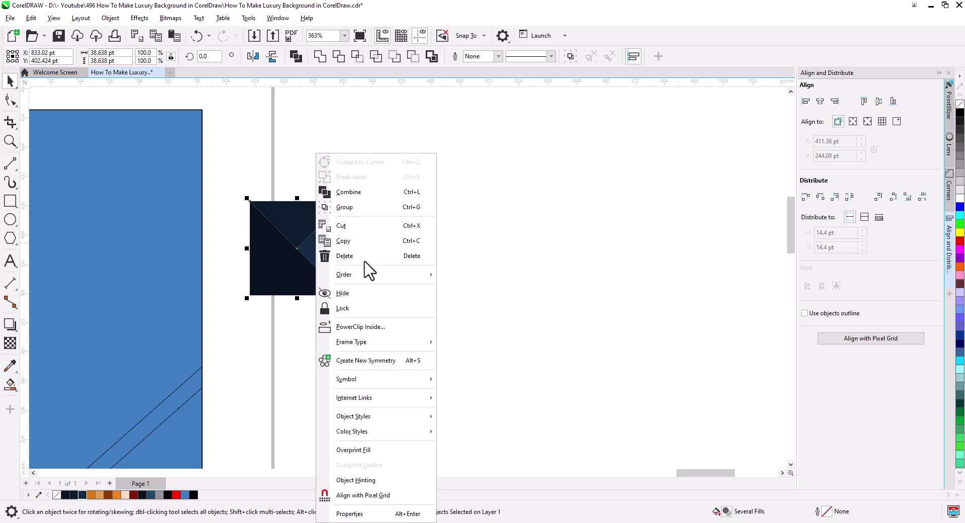
left_click(373, 207)
scroll(352, 286, "down", 4)
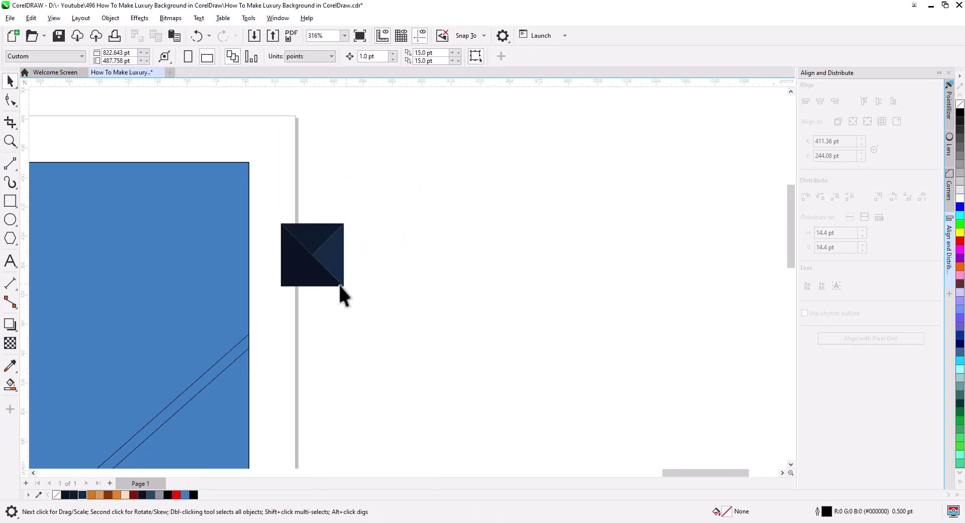
Move the grouped tile onto the upper-left corner of the blue frame, aligned with its edges
scroll(401, 317, "down", 1)
left_click_drag(395, 340, 567, 272)
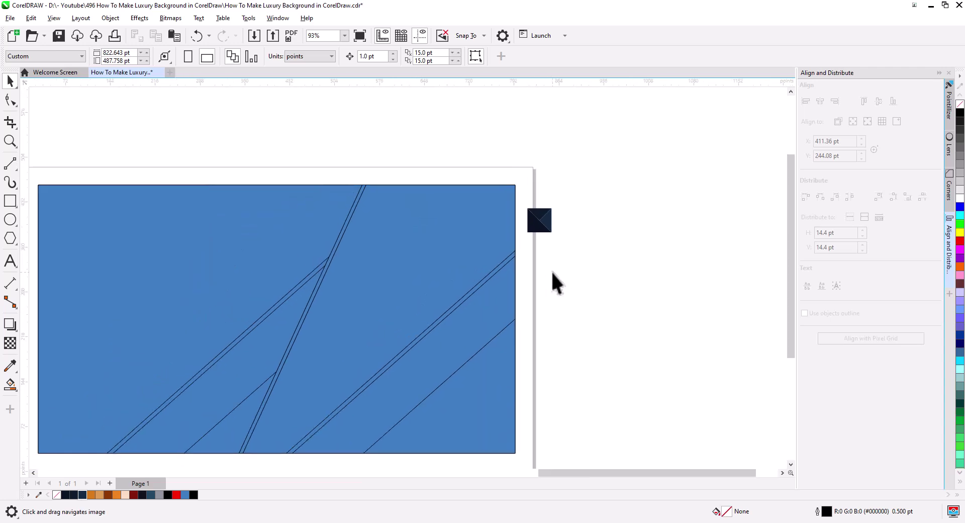
scroll(550, 271, "down", 1)
left_click_drag(531, 226, 123, 171)
scroll(123, 171, "up", 4)
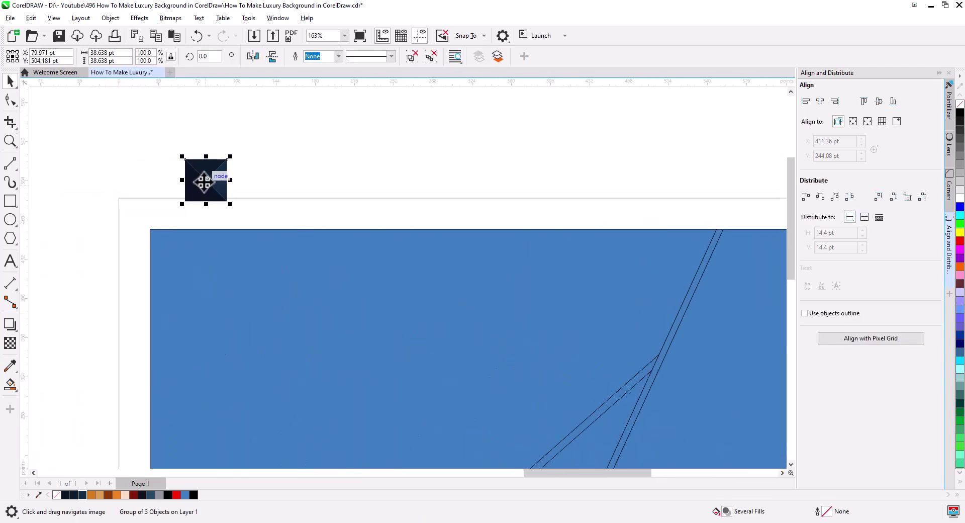
left_click_drag(186, 160, 153, 234)
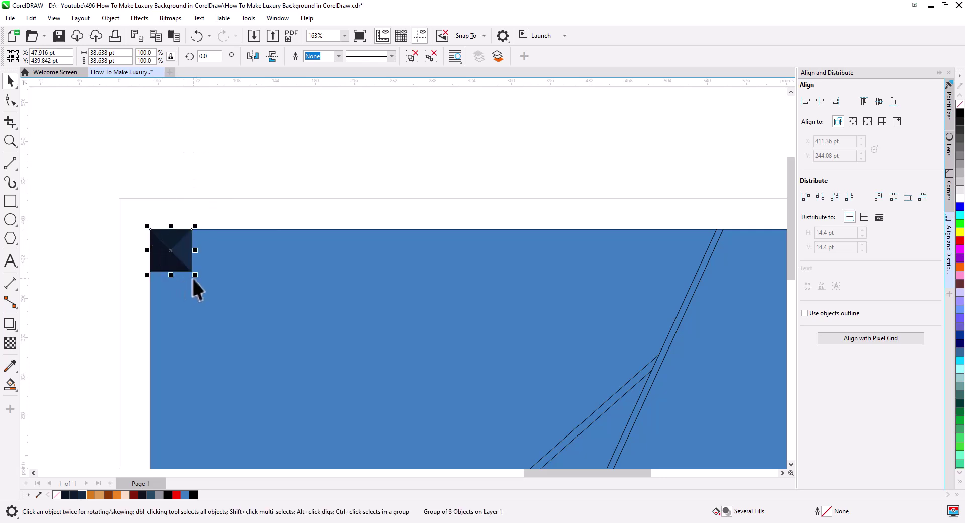
Scale the tile down proportionally to about 35.3 pt square, keeping its upper-left corner fixed
left_click_drag(193, 273, 244, 209)
key("Escape")
scroll(182, 266, "down", 2)
left_click_drag(166, 130, 218, 197)
left_click(209, 136)
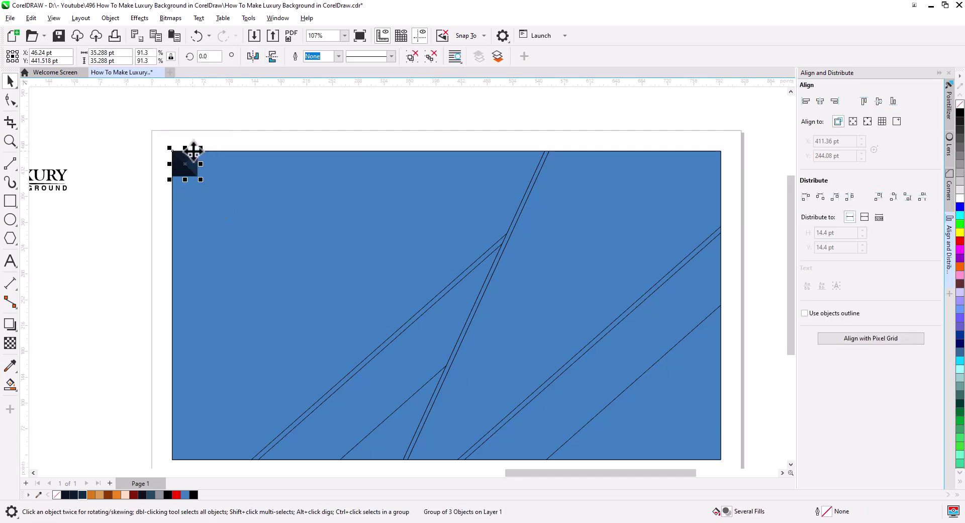
Duplicate the tile directly below itself and repeat the duplicate until a 13-tile column spans the full height of the frame
left_click_drag(194, 151, 193, 177)
left_click(203, 201)
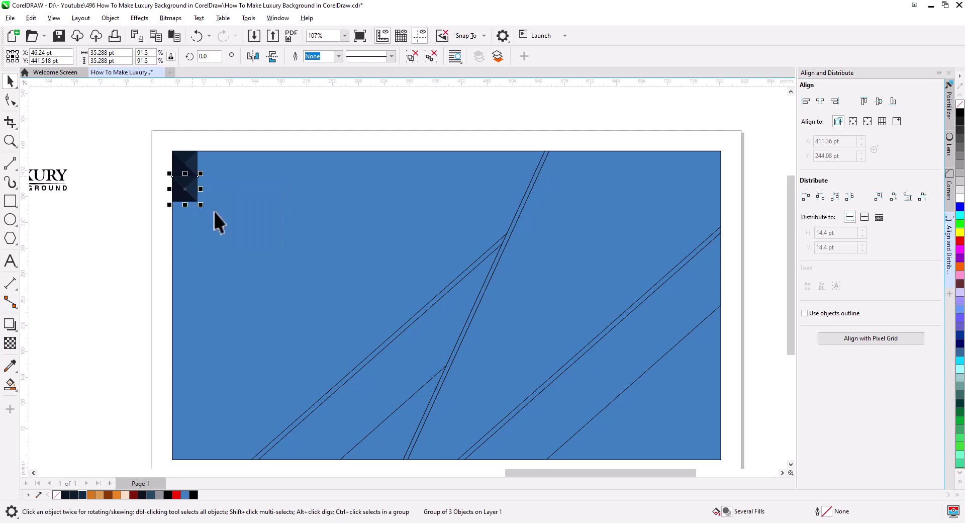
key("ctrl+r")
key("ctrl+r")
key("ctrl+r")
key("ctrl+r")
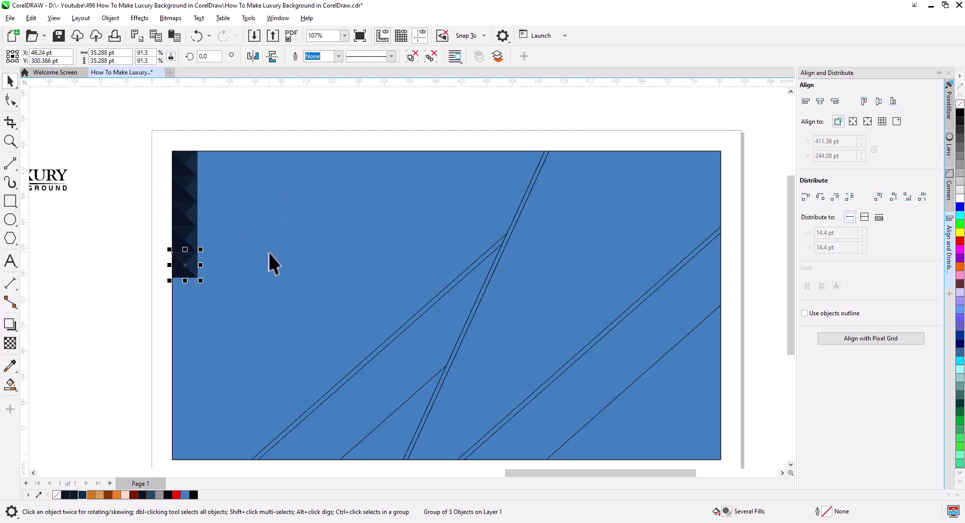
key("ctrl+r")
key("ctrl+r")
key("ctrl+r")
key("ctrl+r")
key("ctrl+r")
key("ctrl+r")
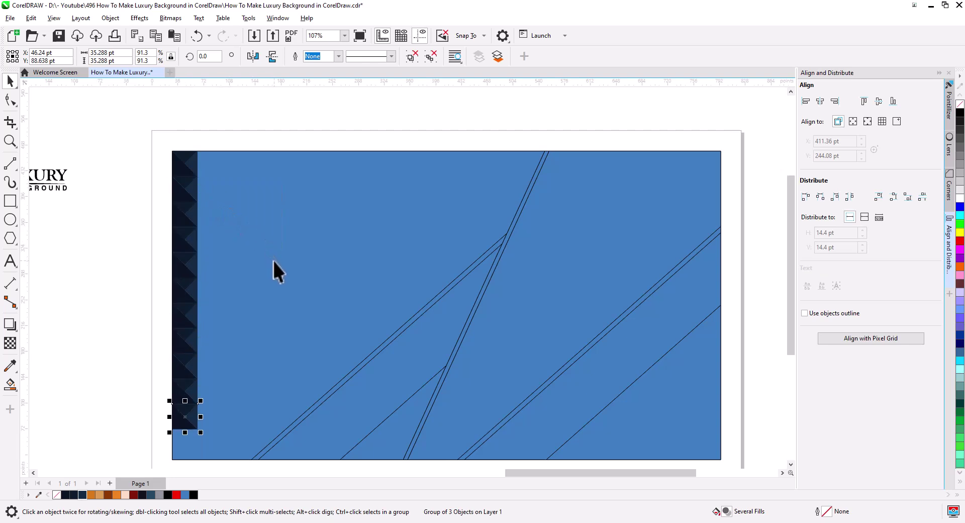
key("ctrl+r")
scroll(273, 263, "down", 2)
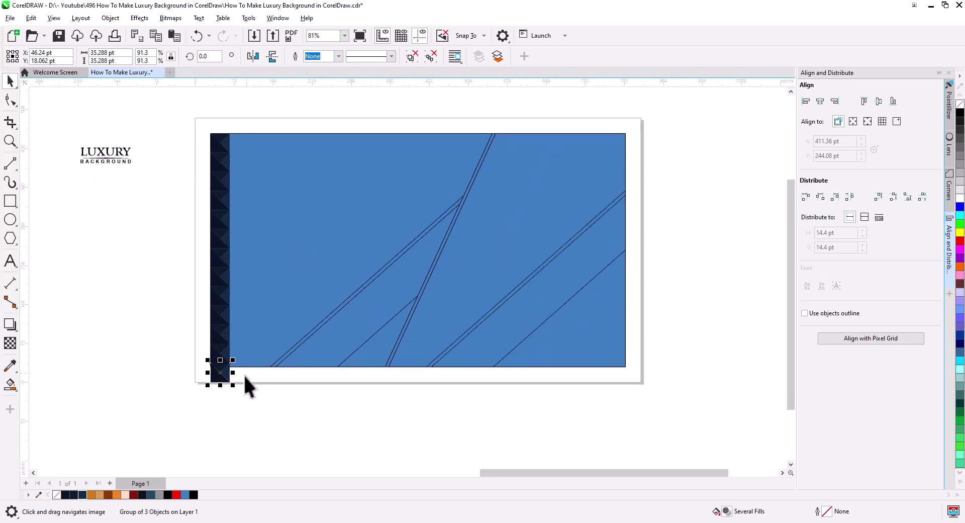
Group the 13 tiles of the column along the frame's left edge
left_click_drag(173, 131, 174, 132)
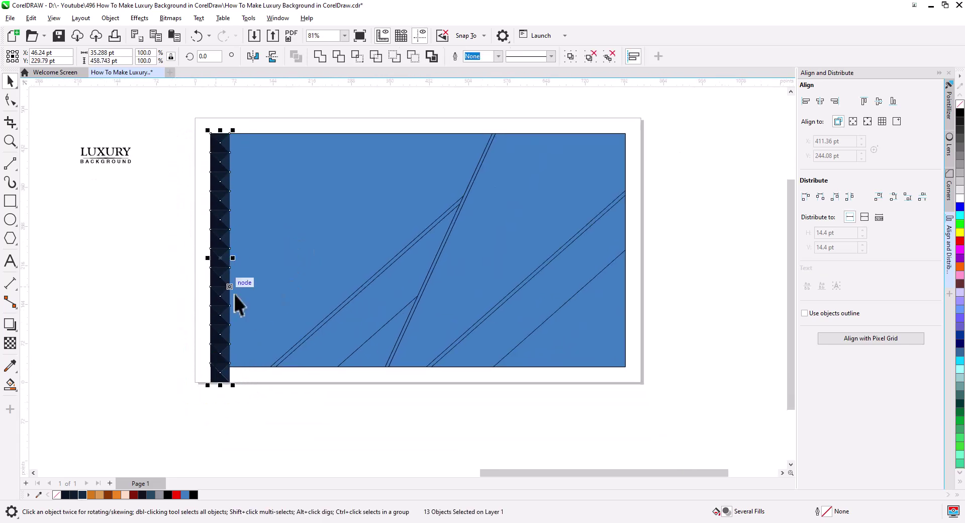
right_click(217, 338)
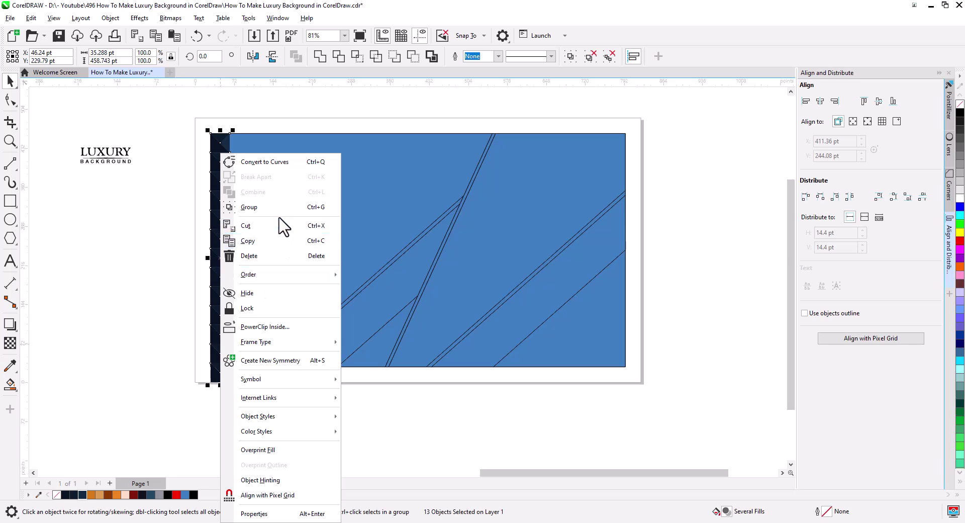
left_click(248, 207)
Copy the height of the large upper-left blue shape and apply it to the tile column, 430.565 pt
left_click(200, 234)
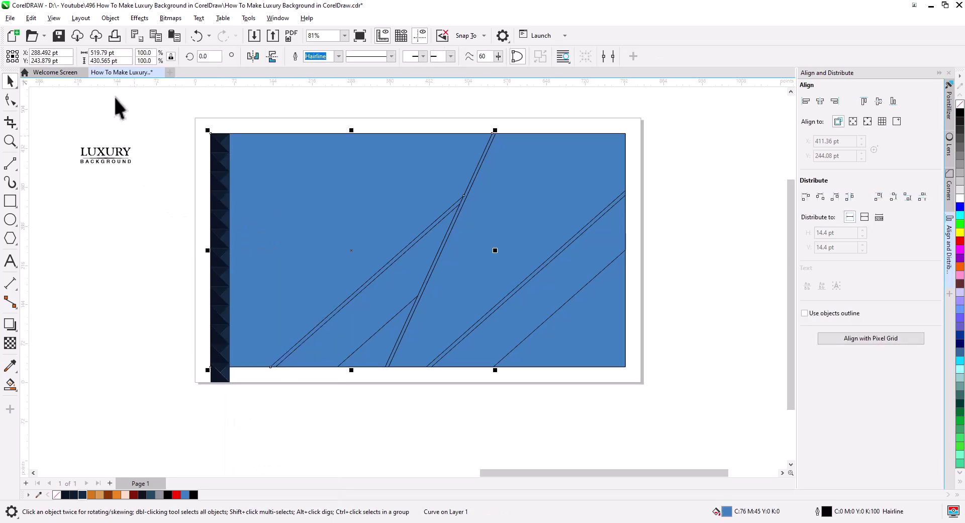
right_click(100, 61)
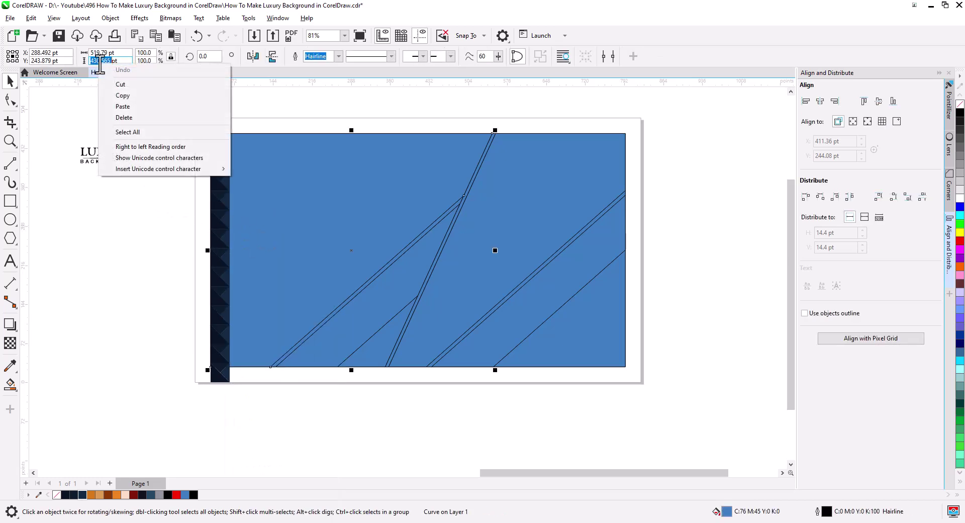
left_click(123, 93)
left_click(212, 214)
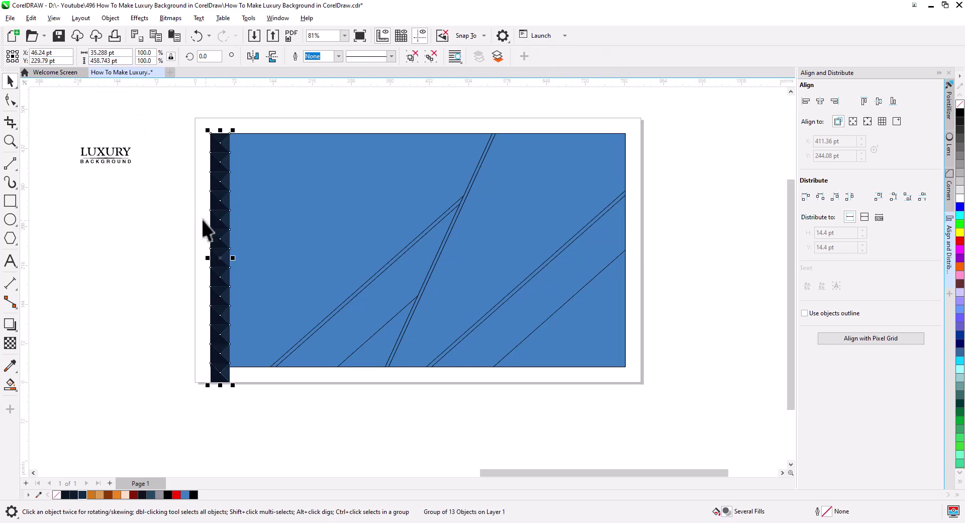
left_click(98, 61)
right_click(96, 61)
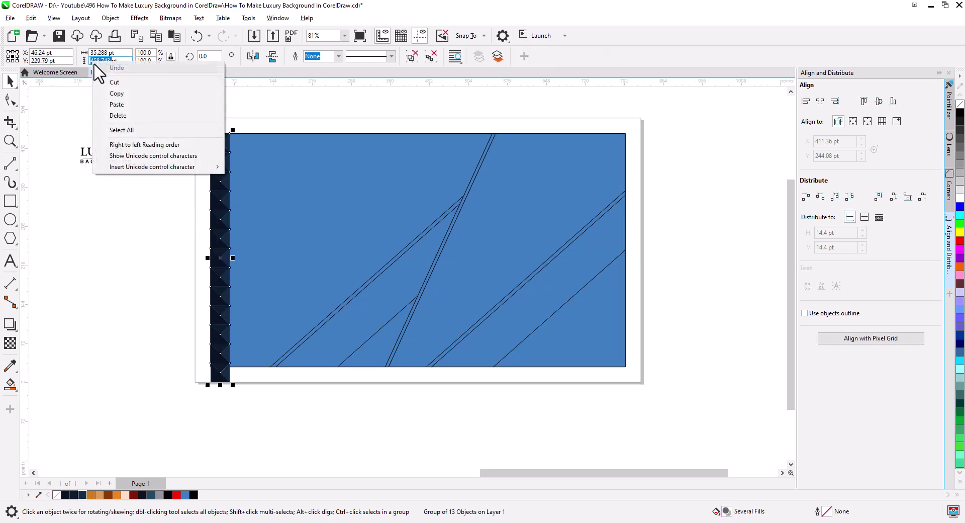
left_click(126, 105)
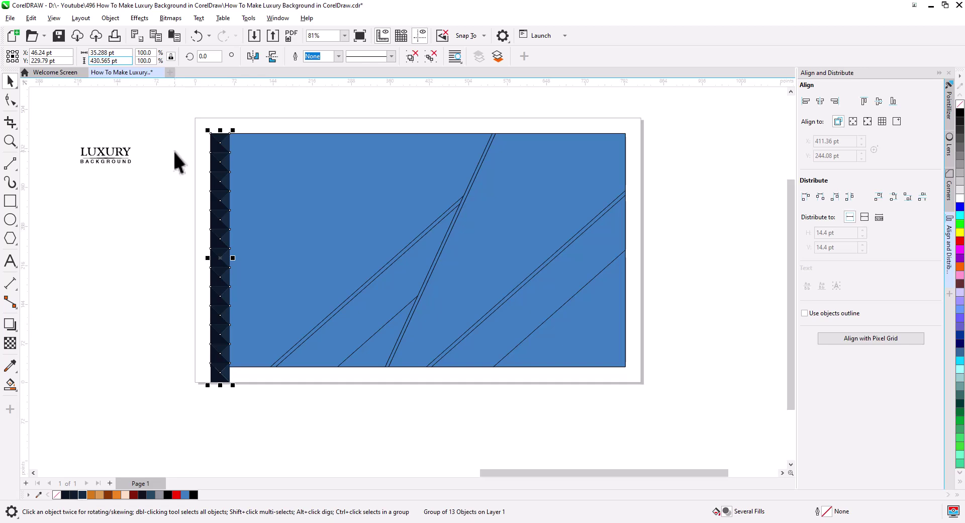
key("Return")
Align the tile column with the large upper-left blue shape by their vertical centres
left_click(254, 174, "shift")
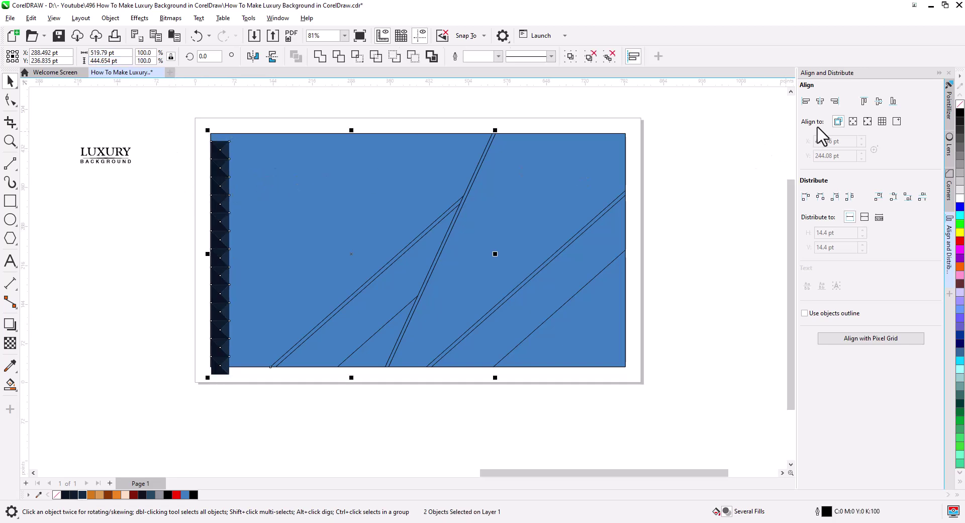
left_click(879, 101)
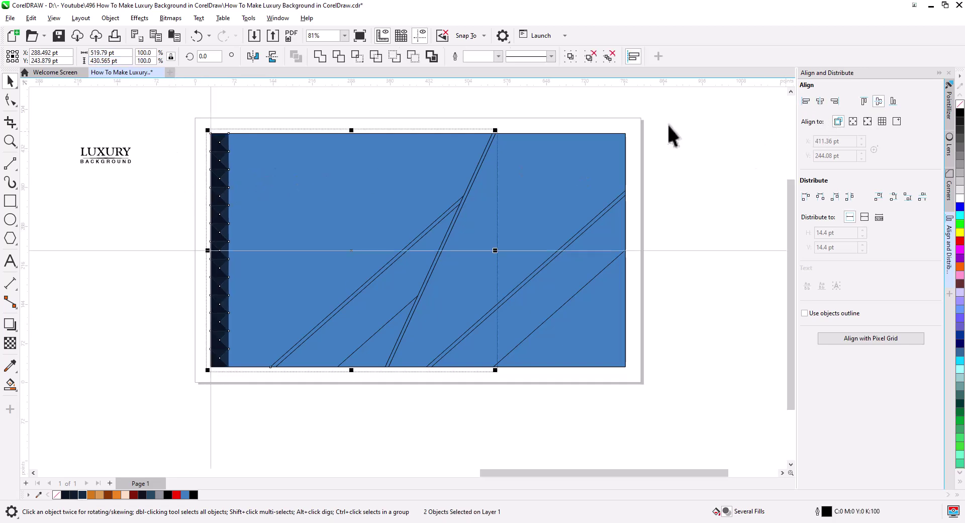
left_click(668, 133)
Move the tile column straight up so that only its lower end overlaps the frame's upper edge
left_click_drag(224, 362, 221, 260)
scroll(236, 139, "up", 2)
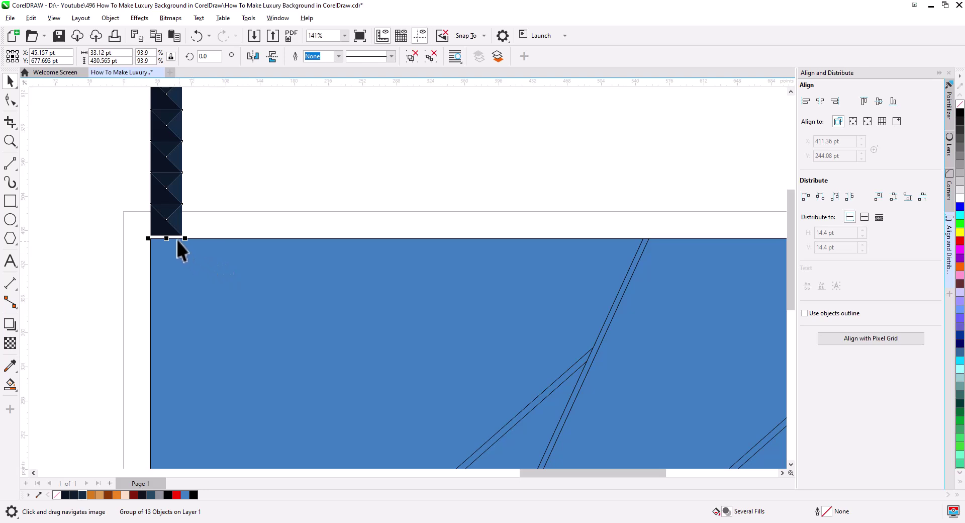
mouse_move(176, 235)
left_mouse_down()
mouse_move(176, 249)
mouse_move(182, 239)
left_mouse_up()
Duplicate the tile column flush against its right side and repeat the duplicate until there are 16 adjoining columns
left_click(210, 261)
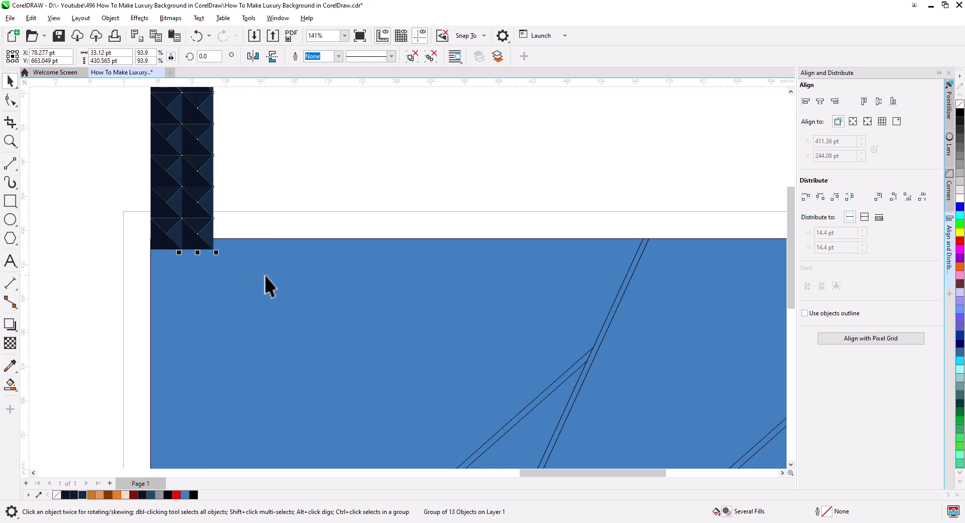
key("ctrl+r")
key("ctrl+r")
key("ctrl+r")
key("ctrl+r")
key("ctrl+r")
key("ctrl+r")
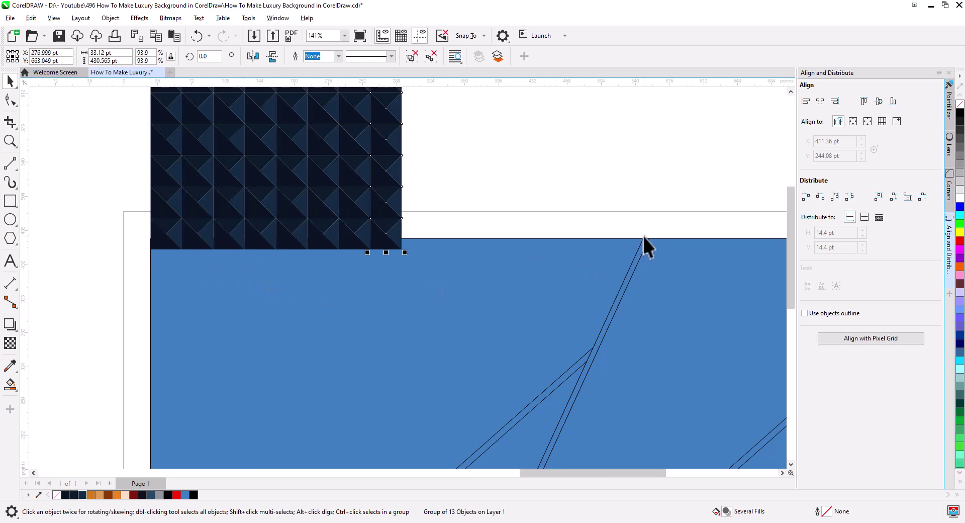
key("ctrl+r")
key("ctrl+r")
key("ctrl+r")
key("ctrl+r")
key("ctrl+r")
key("ctrl+r")
key("ctrl+r")
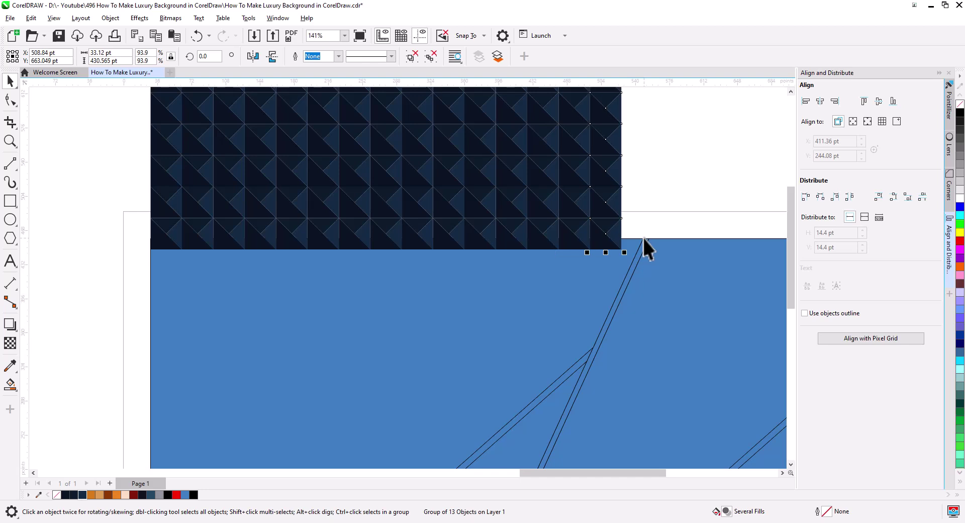
key("ctrl+r")
Group the 16 tile columns and move the group straight up until it is clear of the frame
scroll(550, 248, "down", 5)
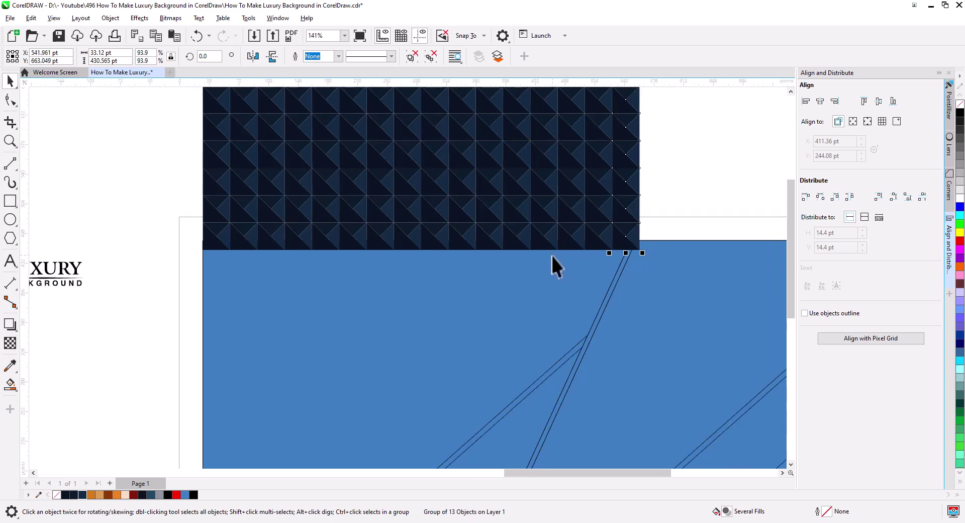
left_click_drag(550, 264, 538, 286)
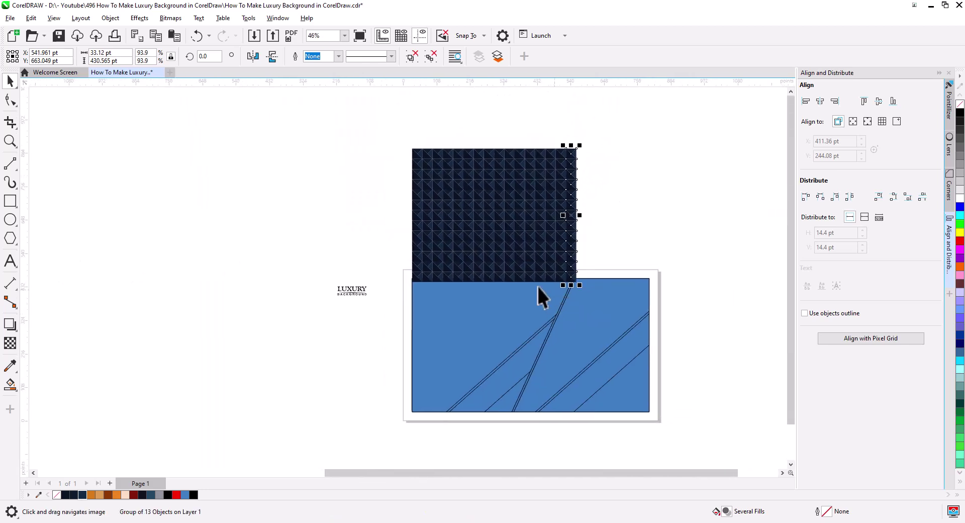
left_click_drag(386, 134, 587, 285)
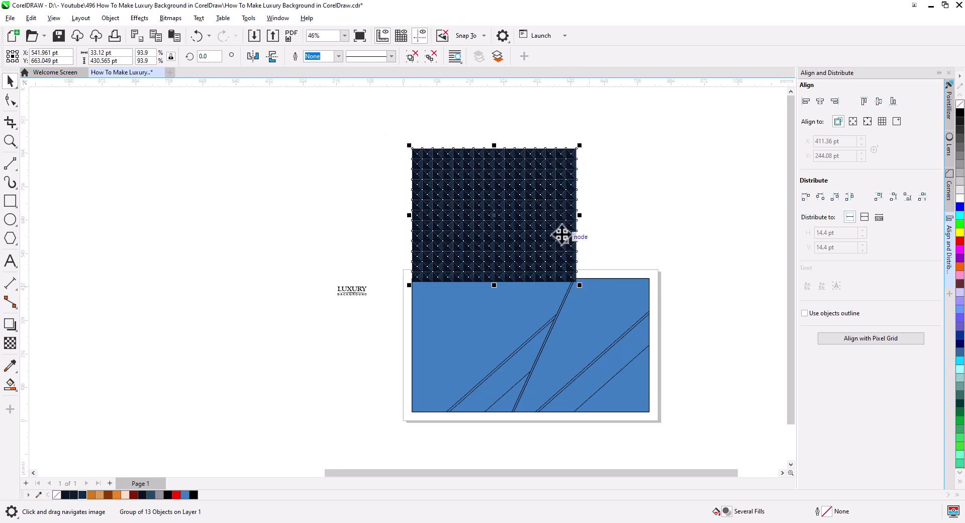
right_click(555, 225)
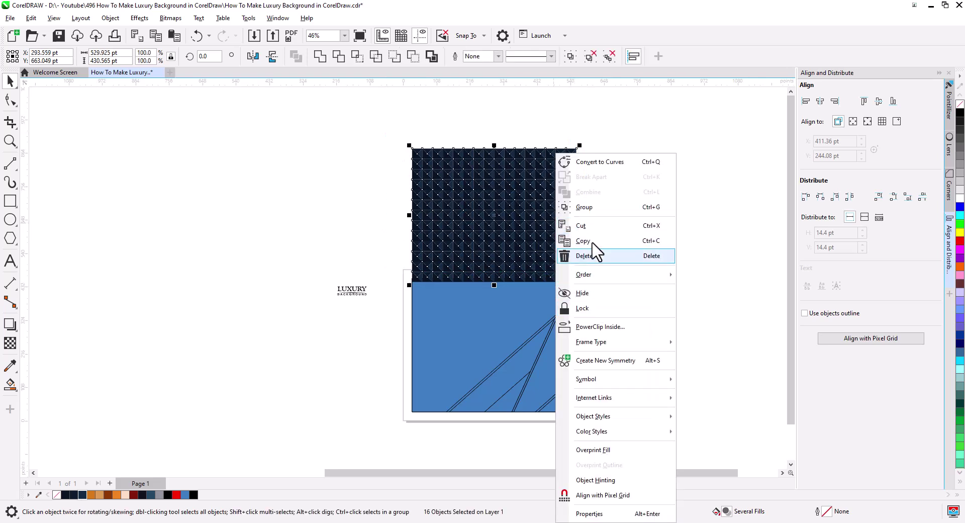
left_click(606, 209)
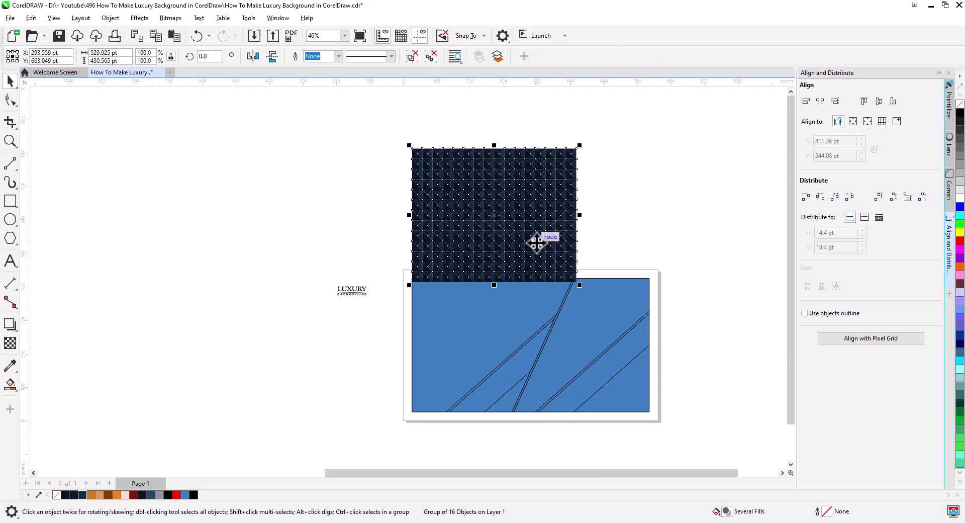
left_click_drag(538, 242, 522, 197)
PowerClip the grouped tile pattern inside the large upper-left blue shape
right_click(524, 198)
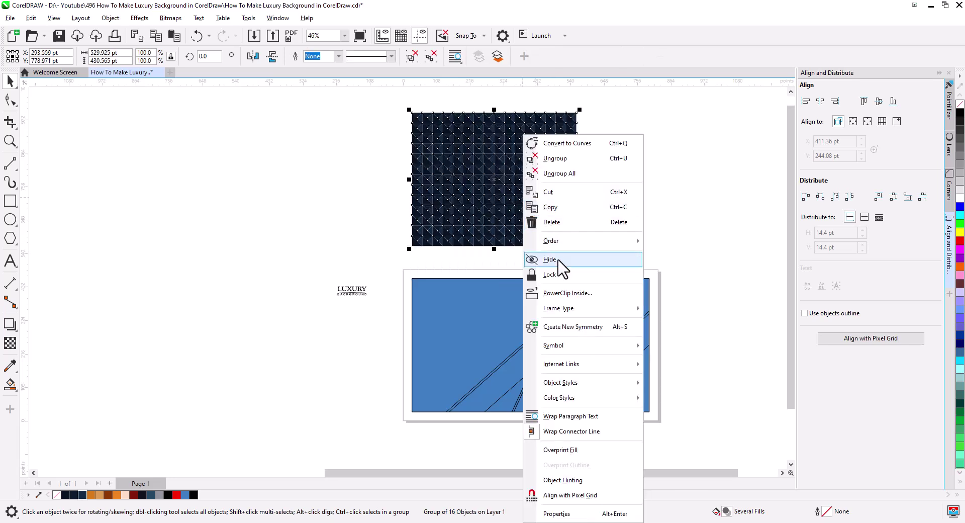
left_click(576, 296)
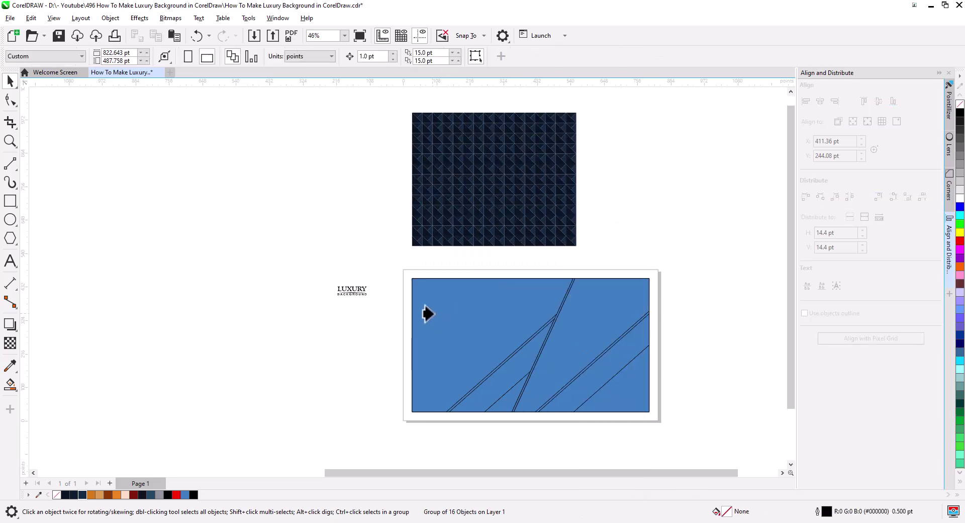
left_click(426, 313)
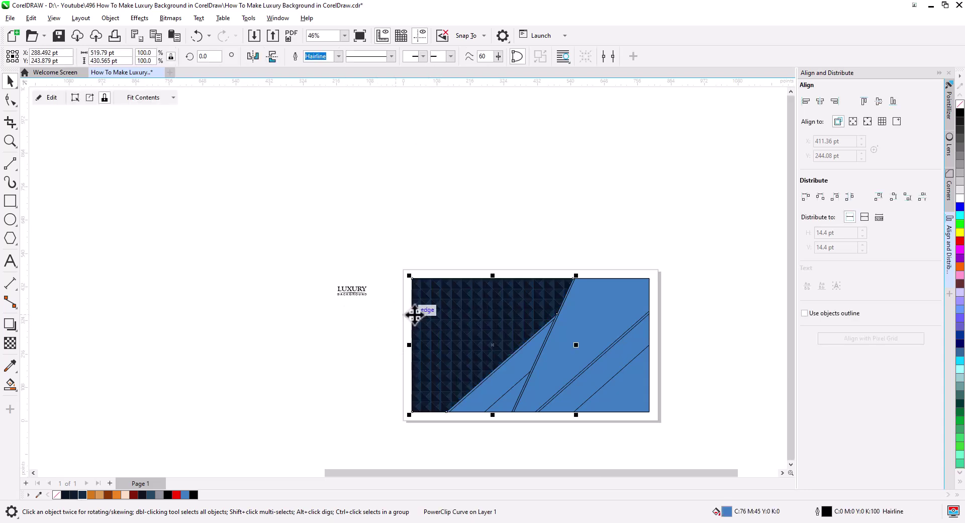
Edit the PowerClip contents, shift the tile pattern right so its left edge meets the shape's left edge, and finish editing
scroll(415, 315, "up", 5)
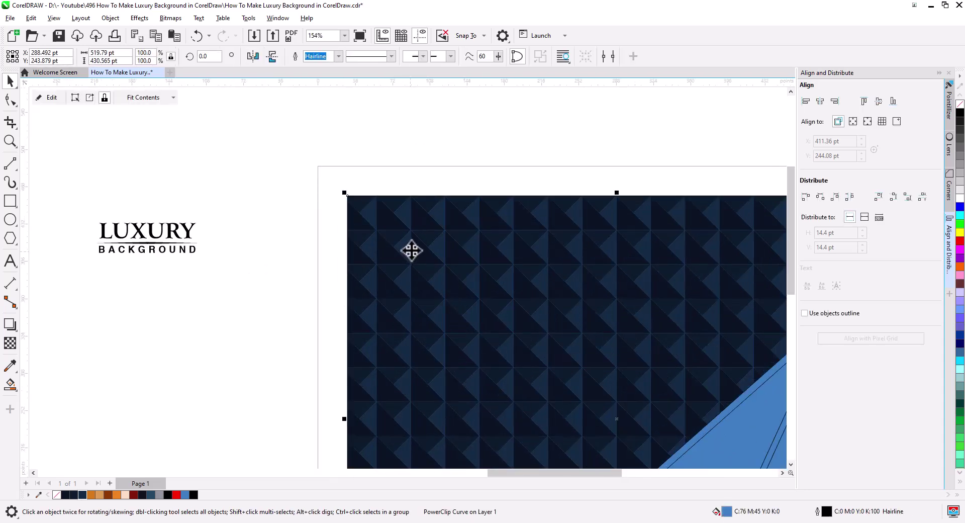
left_click(48, 97)
scroll(297, 198, "up", 2)
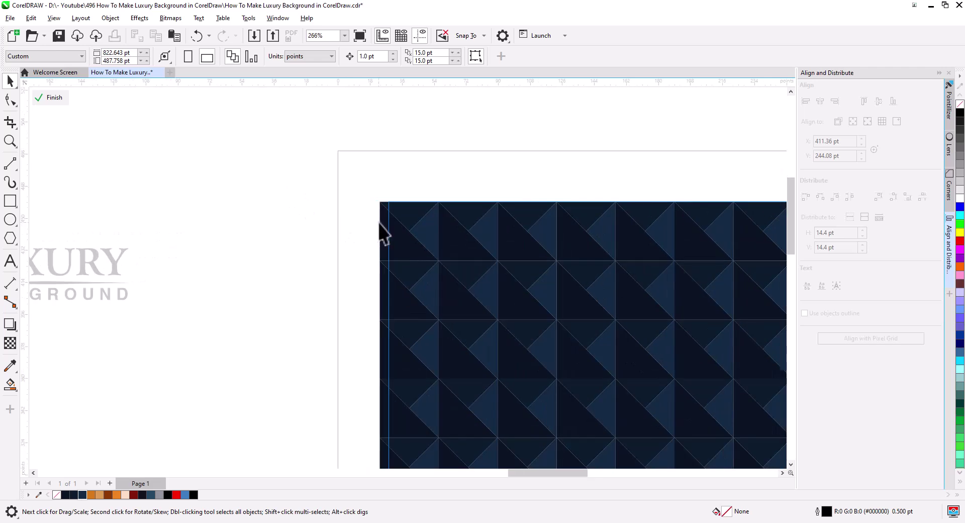
left_click_drag(382, 230, 390, 228)
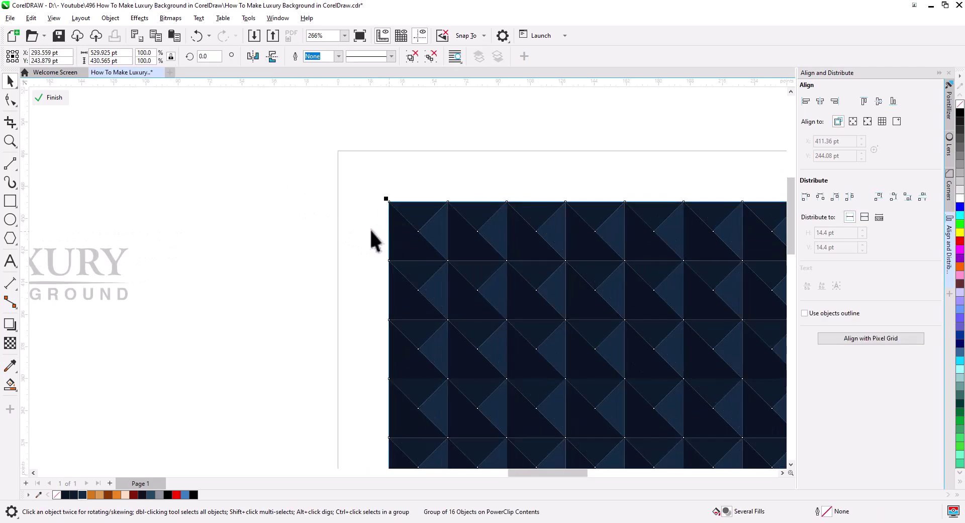
left_click(358, 231)
scroll(359, 231, "down", 2)
left_click_drag(475, 285, 306, 168)
scroll(364, 222, "down", 2)
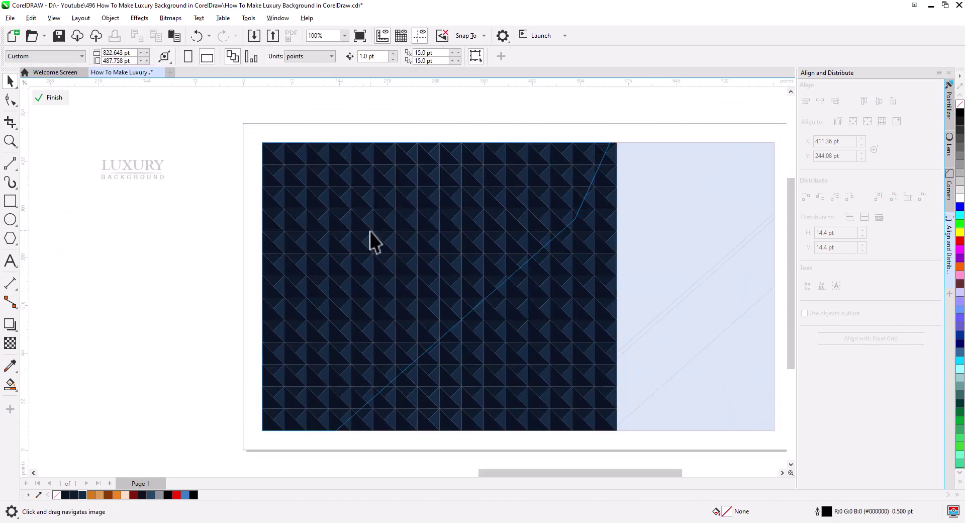
left_click(50, 98)
left_click(180, 242)
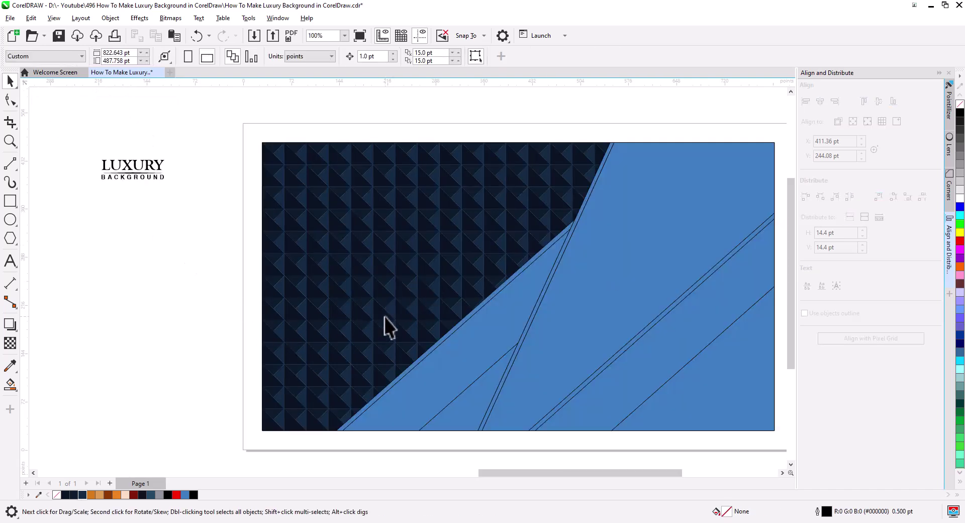
Apply a vertical linear fountain fill to the wide diagonal stripe at the frame's lower right, running upward from blue to white
mouse_move(478, 350)
left_mouse_down()
mouse_move(449, 279)
mouse_move(400, 336)
mouse_move(308, 358)
mouse_move(340, 336)
mouse_move(337, 315)
left_mouse_up()
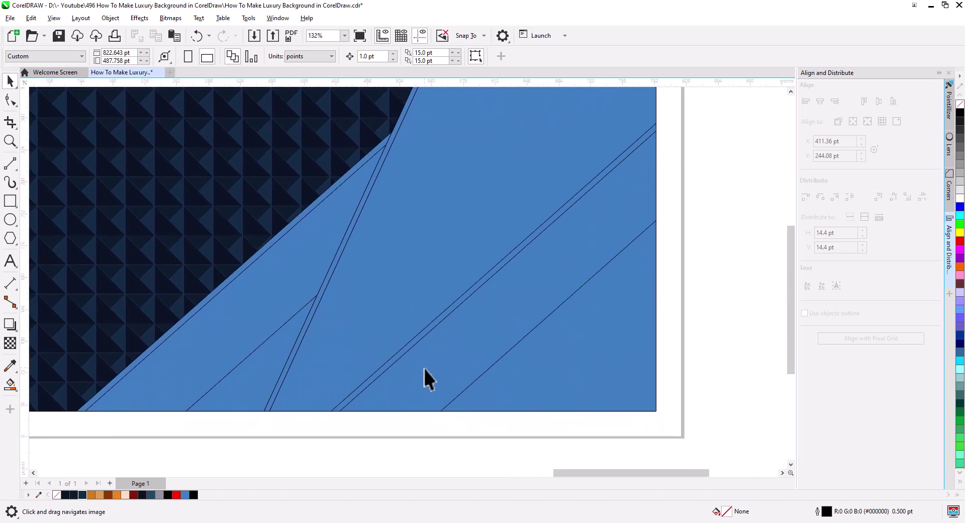
left_click(427, 367)
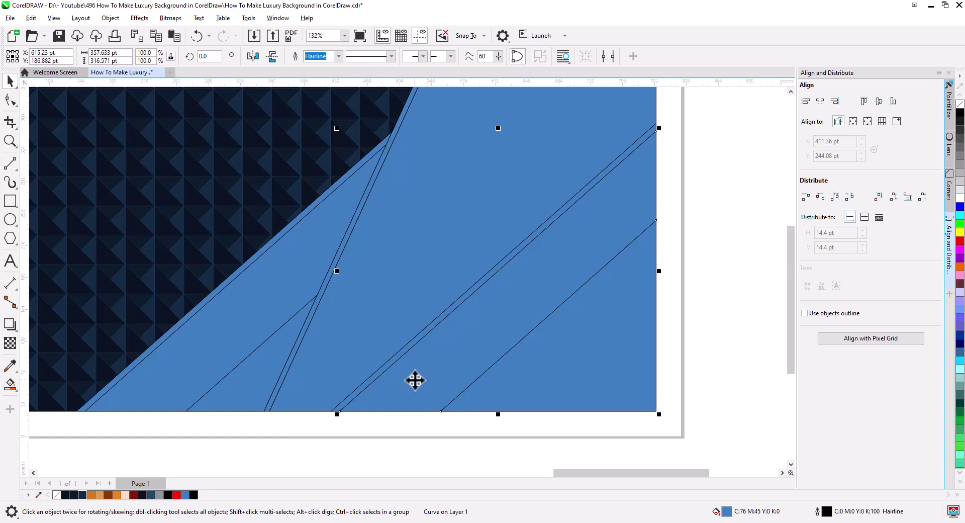
left_click_drag(415, 379, 406, 411)
key("ctrl+z")
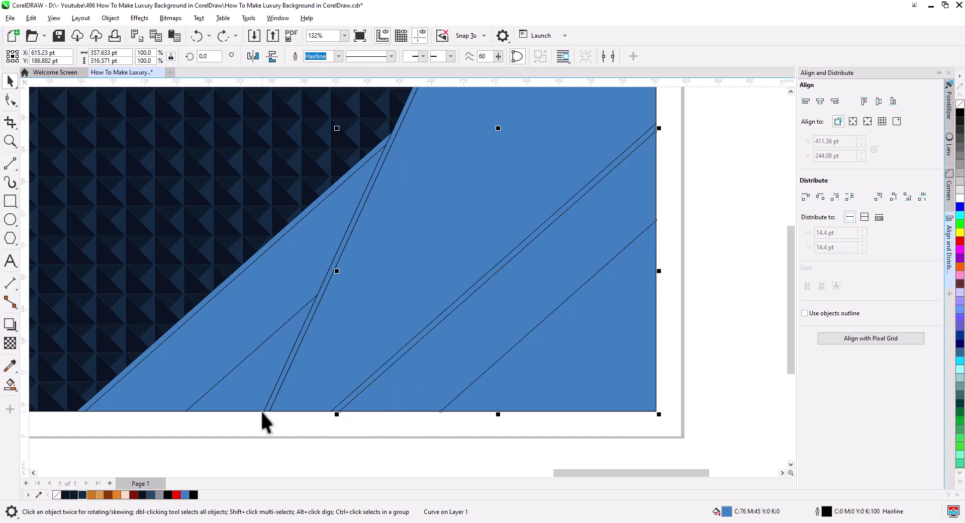
left_click(7, 385)
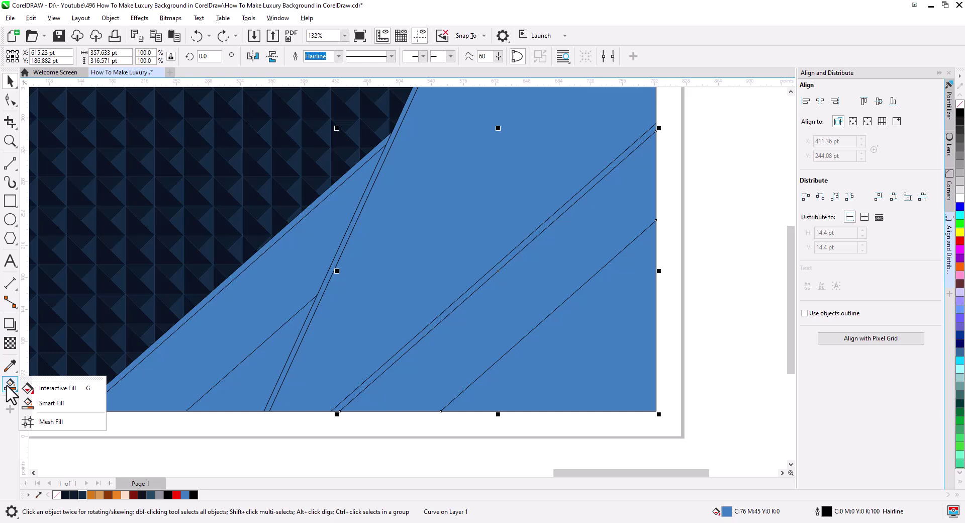
left_click(58, 389)
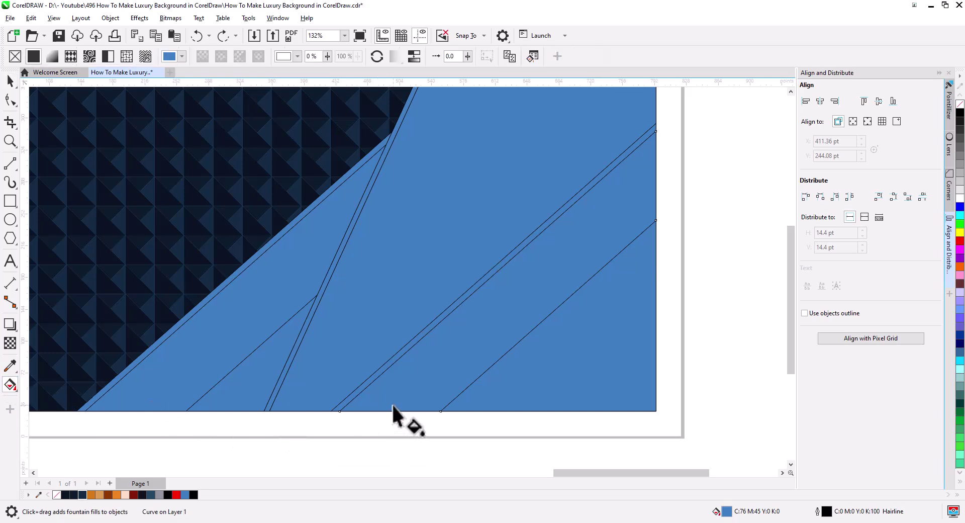
left_click_drag(393, 411, 386, 105)
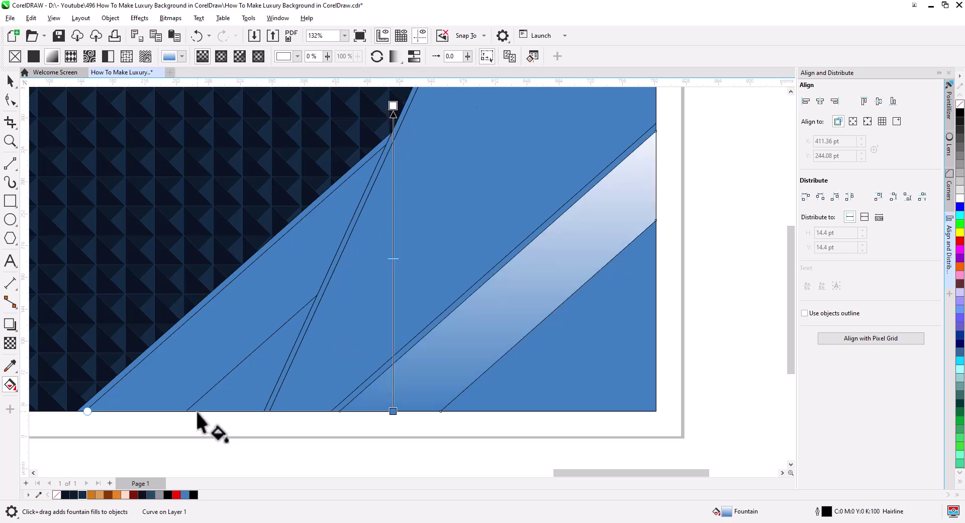
Colour the gradient's lower end dark orange and add light orange, brown, bright orange and pale peach stops in that order going up
left_click_drag(310, 457, 394, 413)
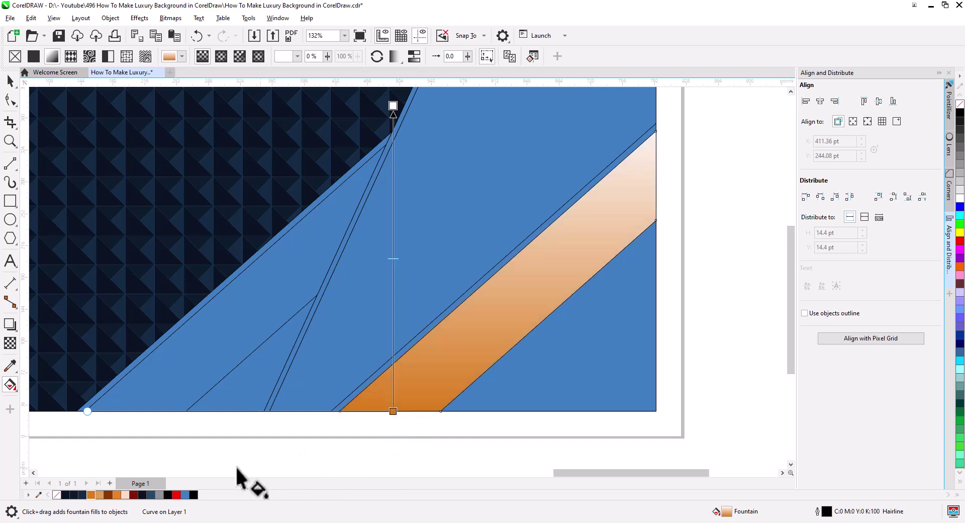
left_click_drag(98, 495, 394, 333)
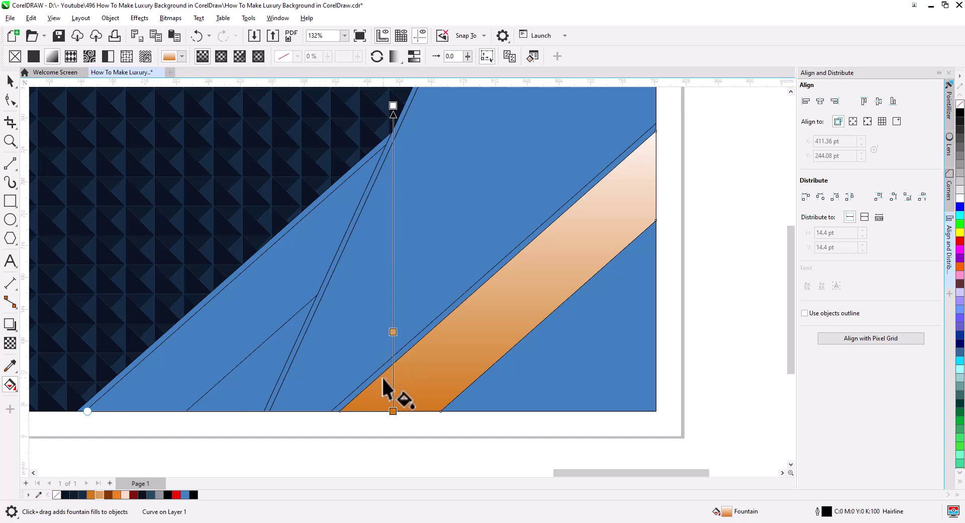
left_click_drag(394, 450, 347, 472)
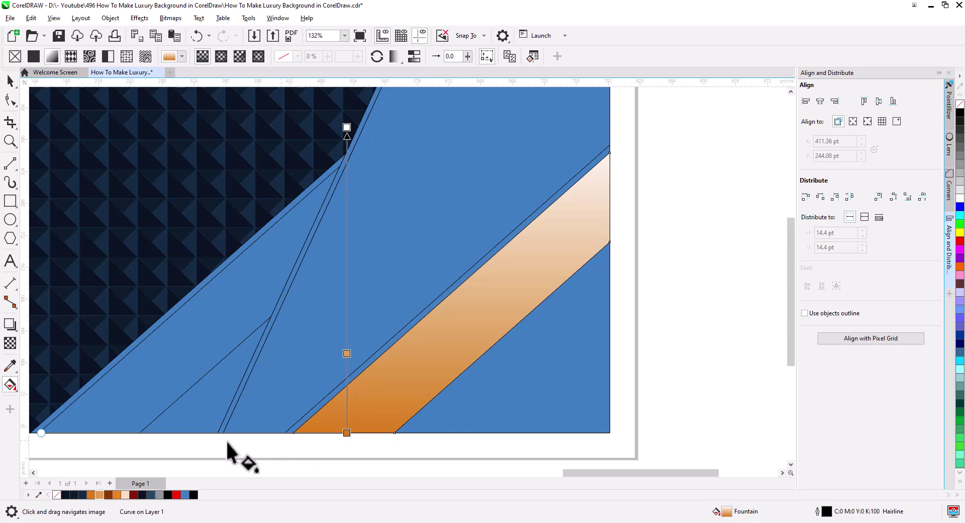
left_click_drag(113, 495, 346, 326)
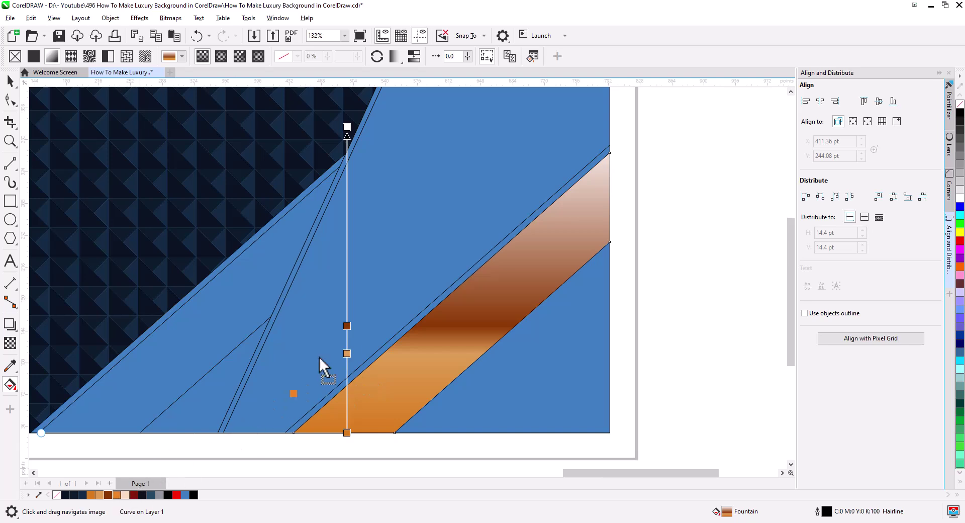
left_click_drag(319, 358, 347, 302)
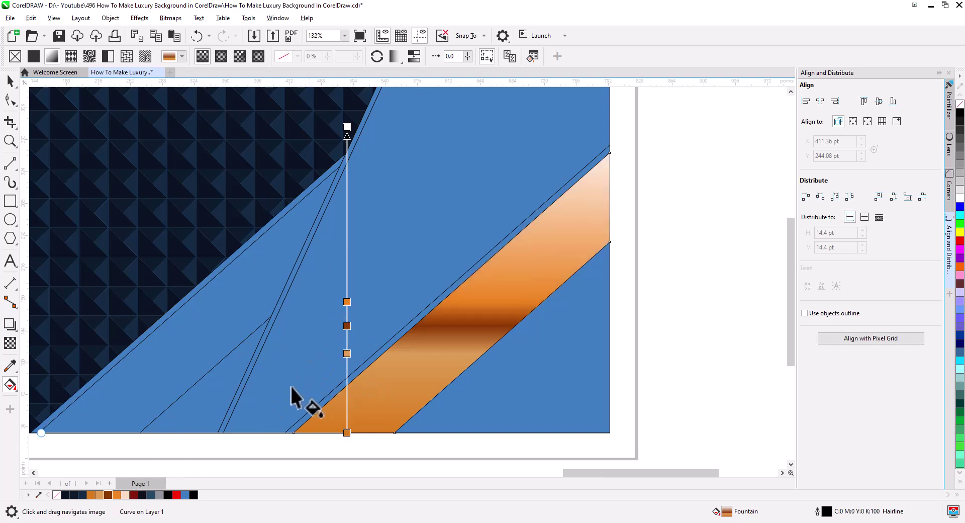
left_click_drag(125, 495, 347, 246)
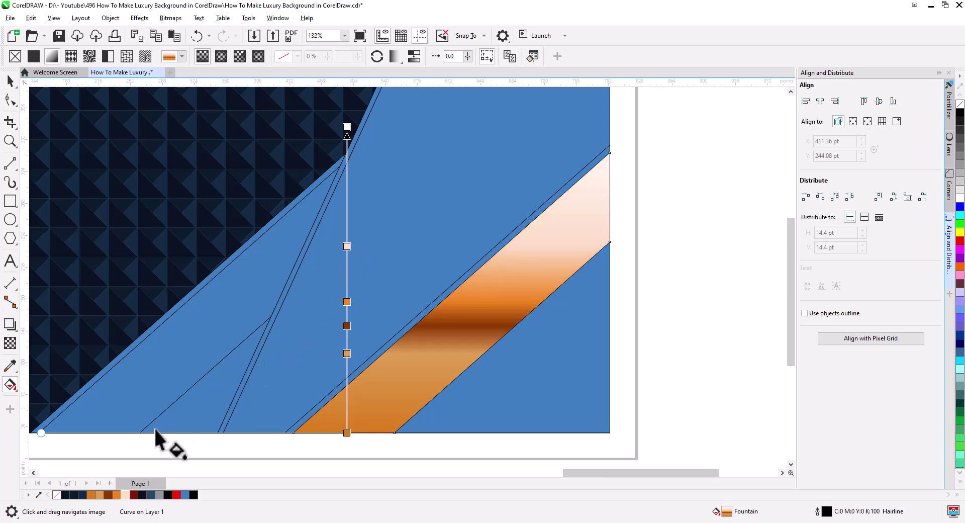
Add a stop between the pale peach stop and the gradient's upper end, and colour it and the end dark red, R130 G23 B8
left_click_drag(110, 494, 346, 186)
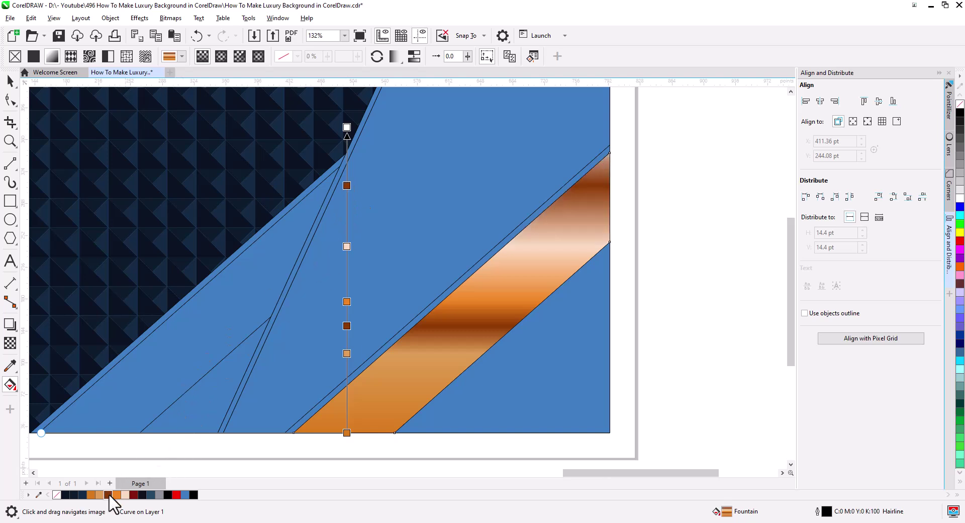
left_click_drag(199, 346, 347, 127)
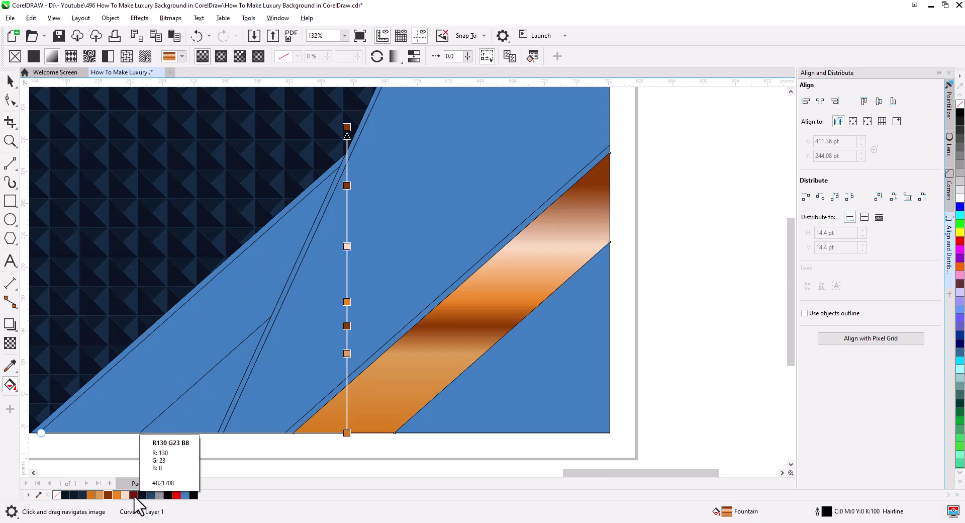
left_click_drag(134, 495, 346, 185)
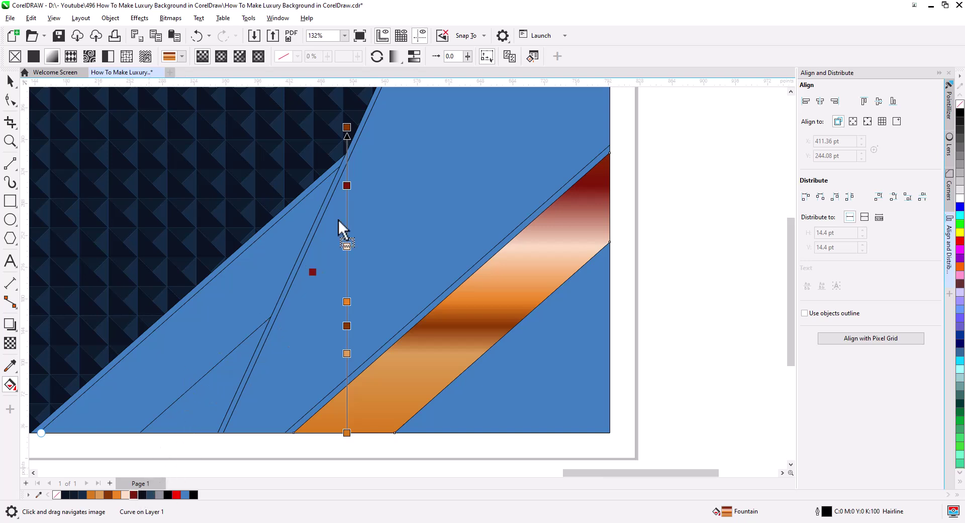
left_click_drag(339, 228, 348, 130)
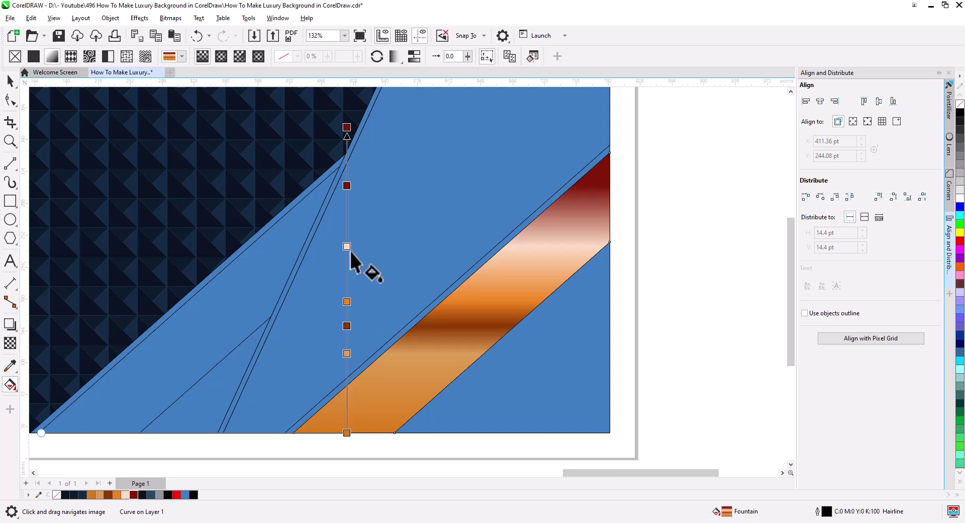
Add a bright orange stop between the inner dark red and pale peach stops, and set the inner dark red stop's position to 83%
left_click_drag(347, 186, 349, 199)
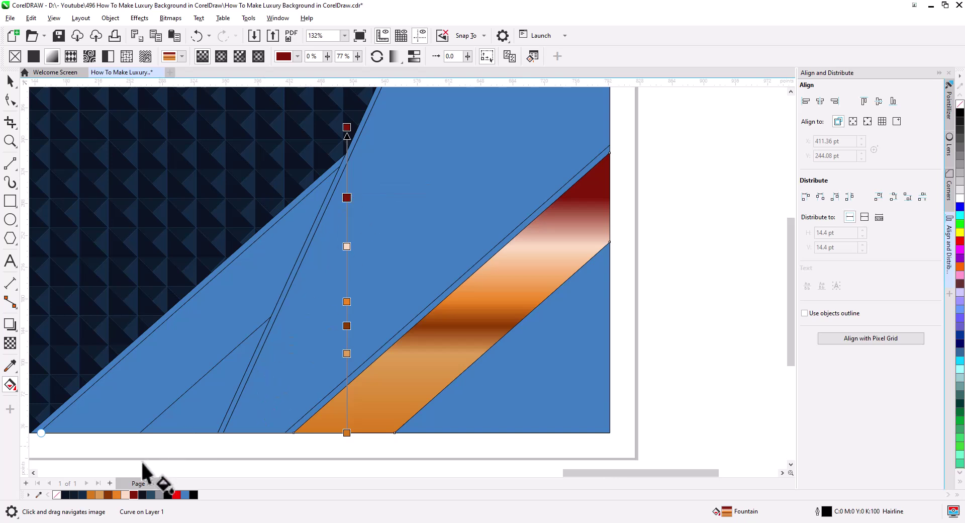
left_click_drag(117, 494, 347, 213)
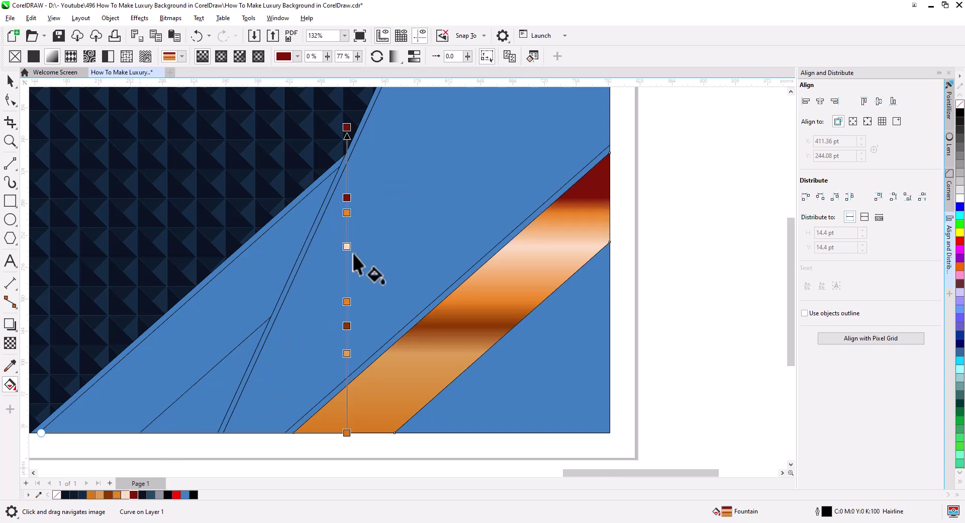
left_click(347, 213)
key("Delete")
left_click_drag(350, 198, 351, 178)
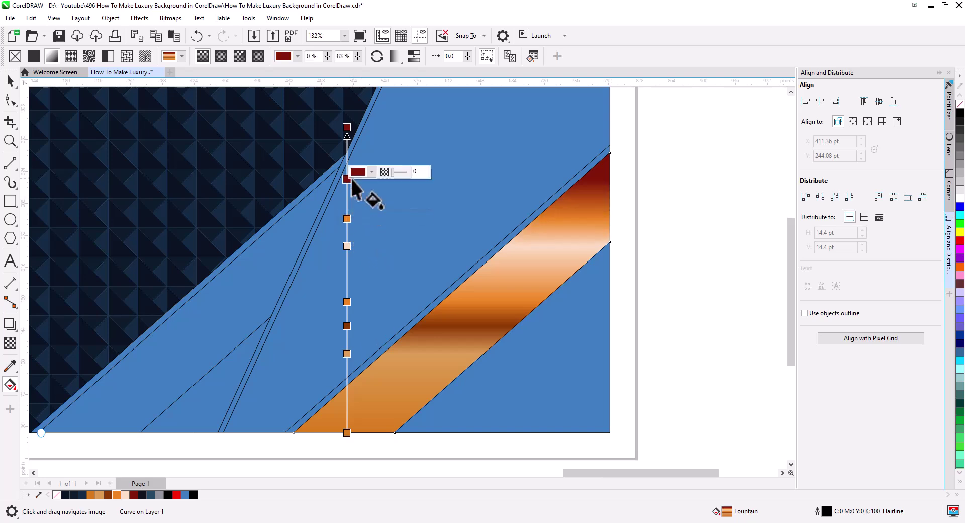
Set the pale peach stop to 63% and the bright orange stop below it to 50%, and add a second pale peach stop between them
left_click_drag(347, 246, 346, 241)
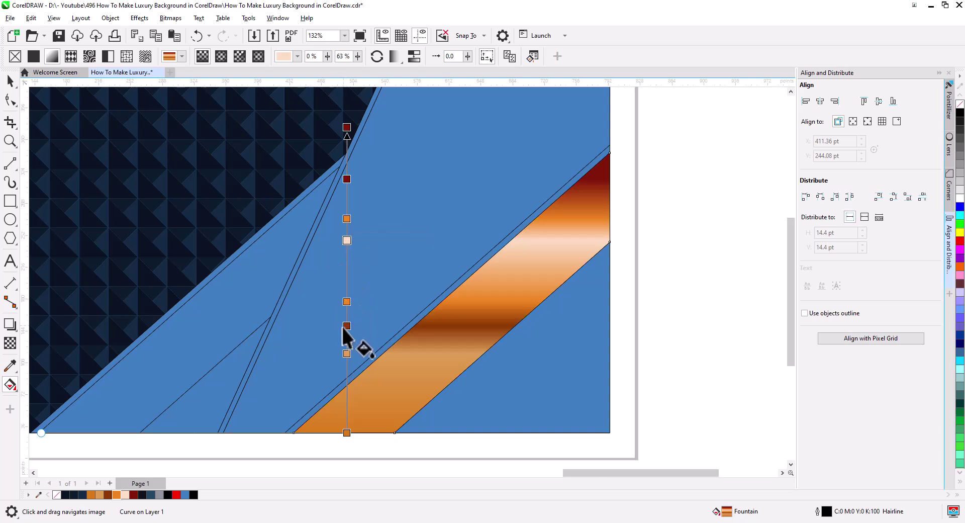
left_click_drag(347, 302, 350, 281)
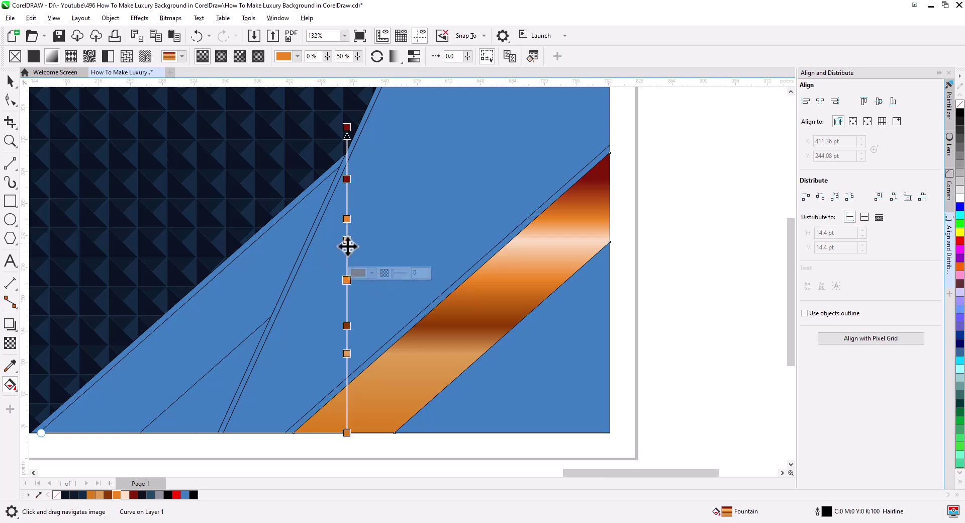
left_click_drag(136, 490, 347, 253)
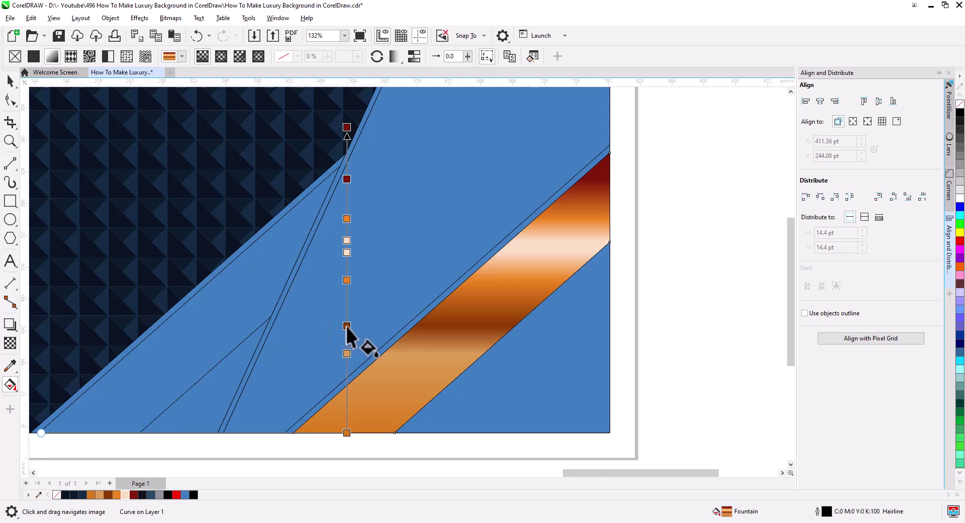
Set the gradient's brown stop to 40% and the light orange stop below it to 29%
left_click_drag(346, 326, 347, 320)
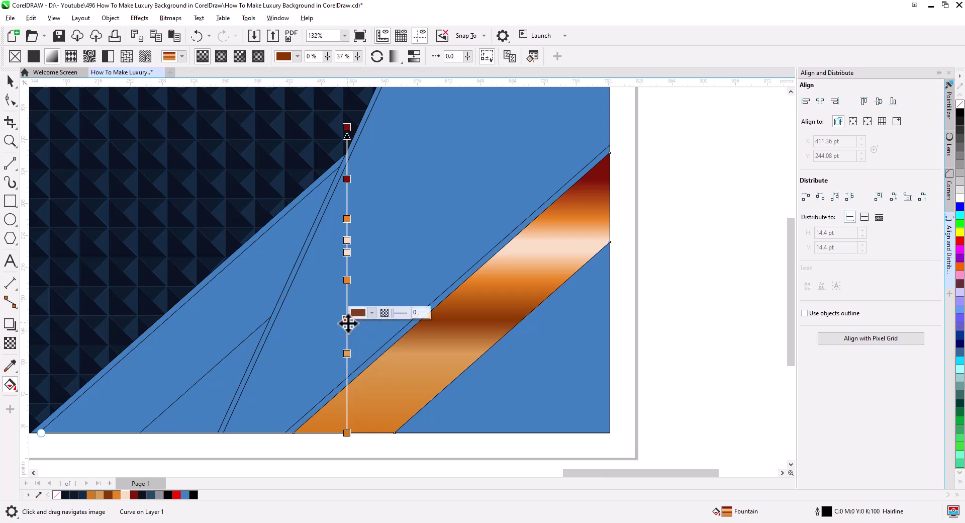
left_click_drag(350, 313, 350, 310)
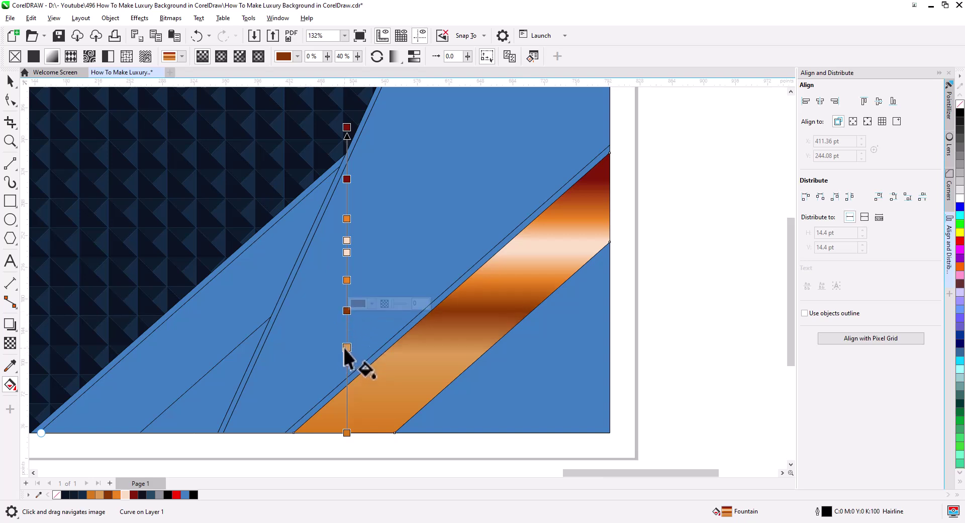
left_click_drag(346, 353, 346, 346)
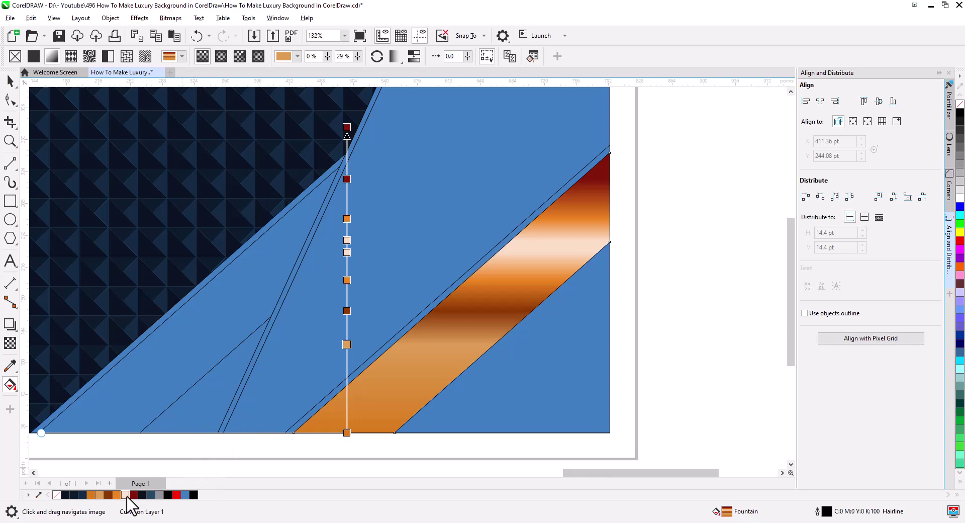
Add a pale peach stop below the light orange one, with a dark orange stop just under it and a bright orange stop above it
left_click_drag(125, 495, 297, 418)
left_click_drag(346, 390, 346, 390)
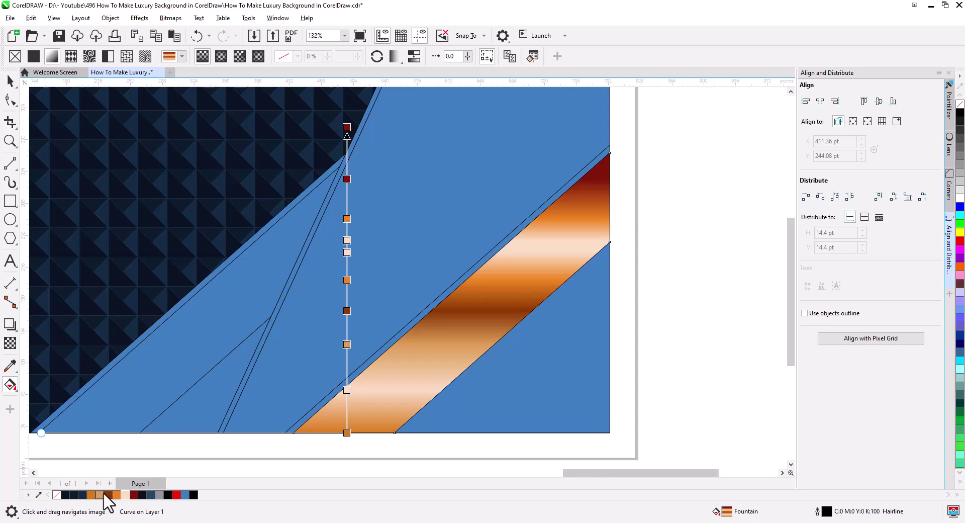
left_click_drag(92, 498, 347, 402)
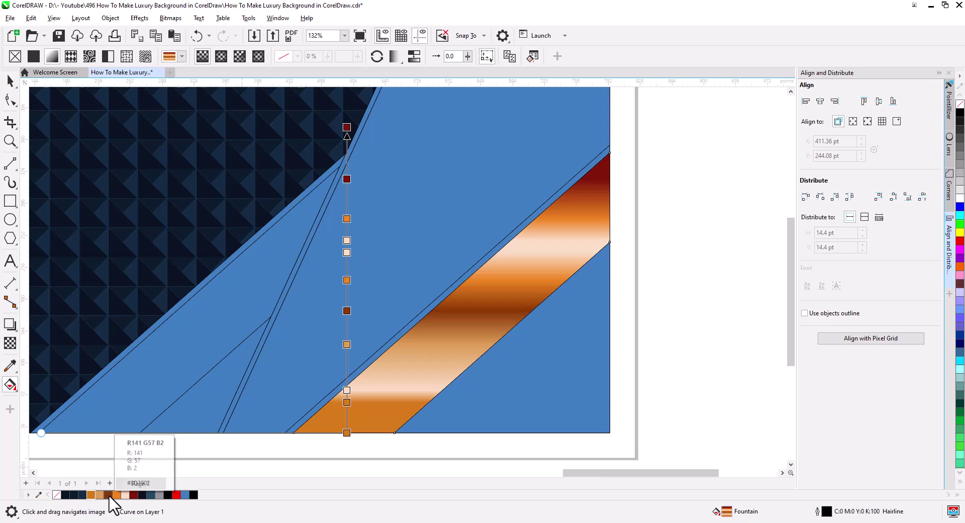
left_click_drag(109, 495, 347, 384)
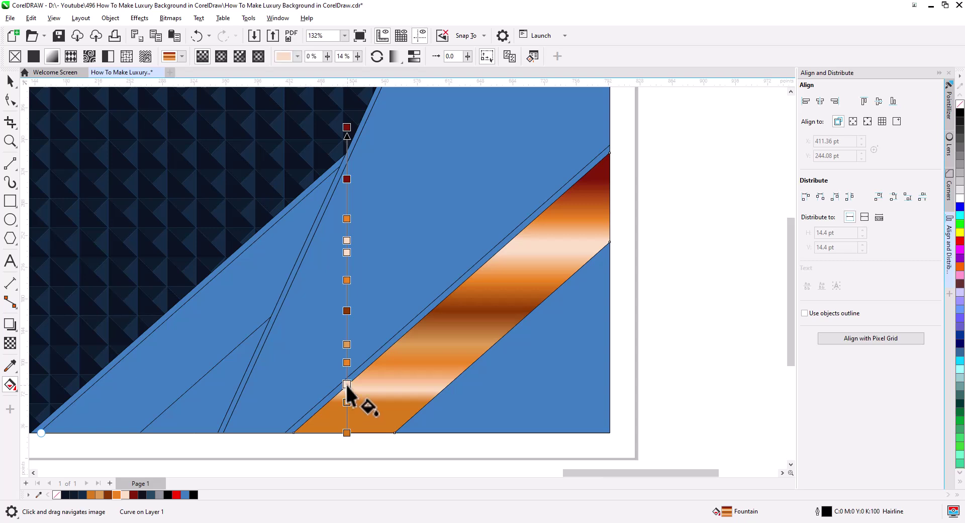
Replace the light orange stop with bright orange, and set the bright orange stop below it to 23% and the inner dark orange stop to 5%
double_click(347, 345)
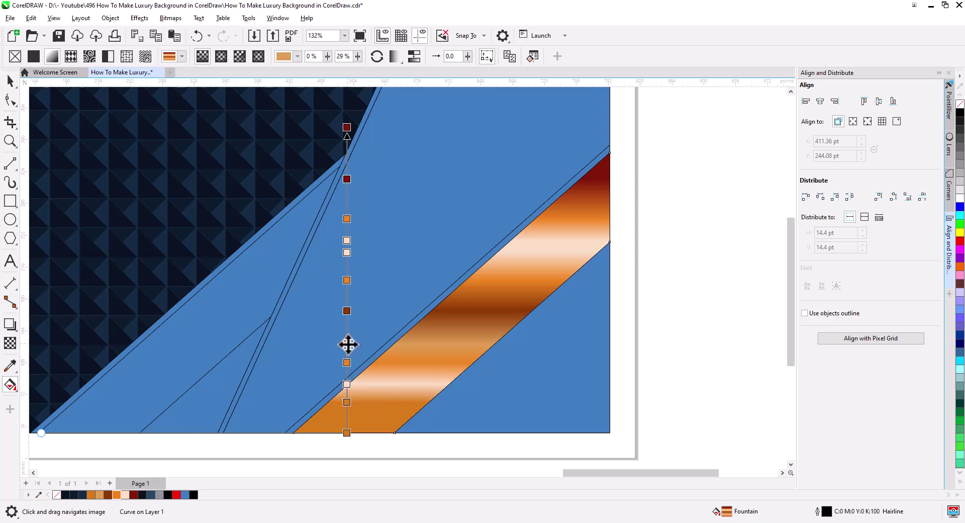
left_click_drag(119, 493, 345, 363)
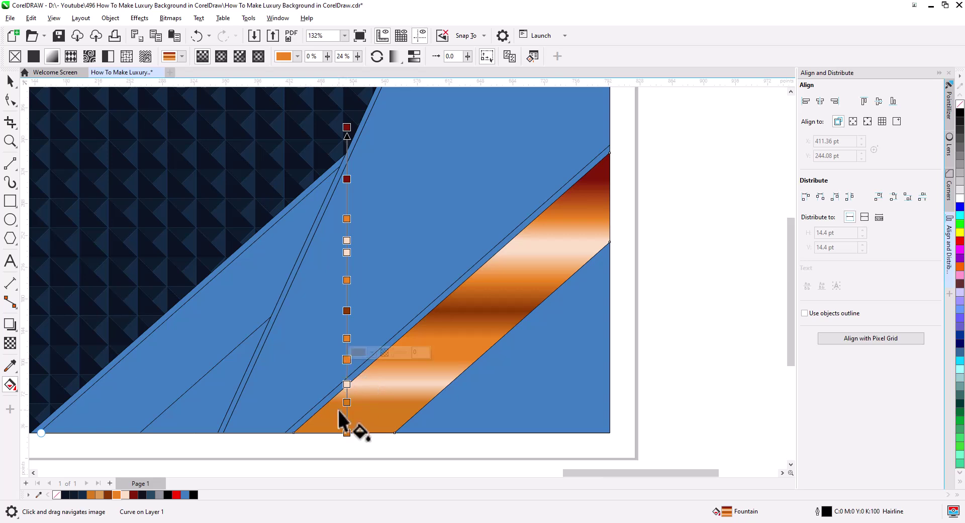
left_click_drag(345, 401, 346, 418)
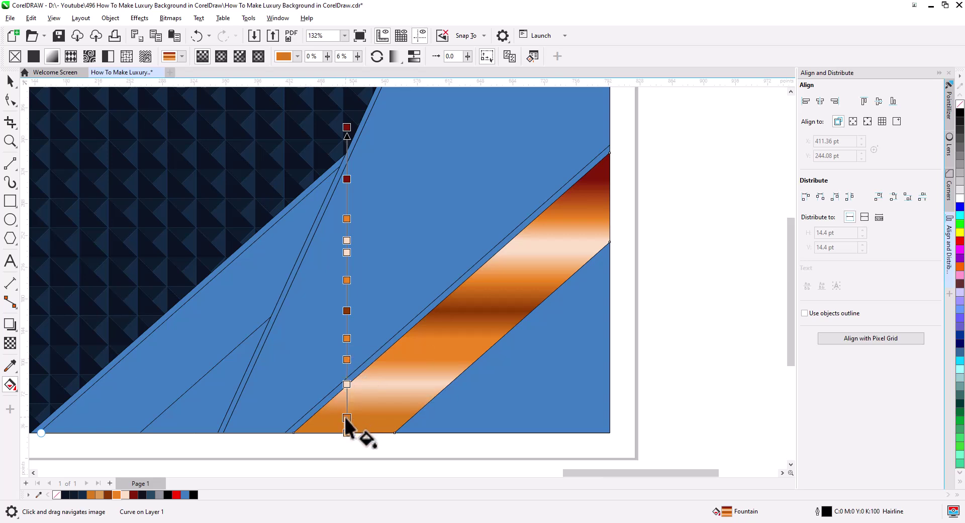
left_click(347, 385)
left_click_drag(348, 360, 349, 363)
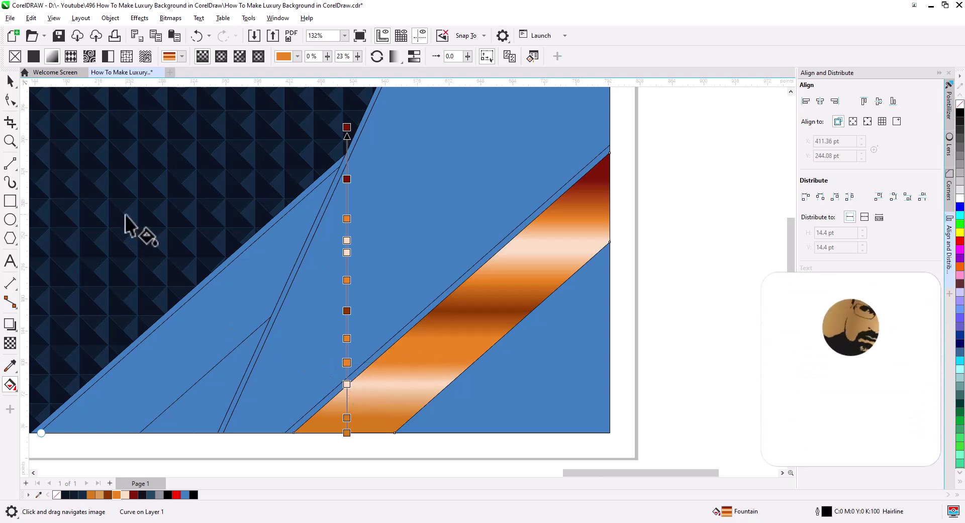
left_click(13, 86)
left_click(639, 314)
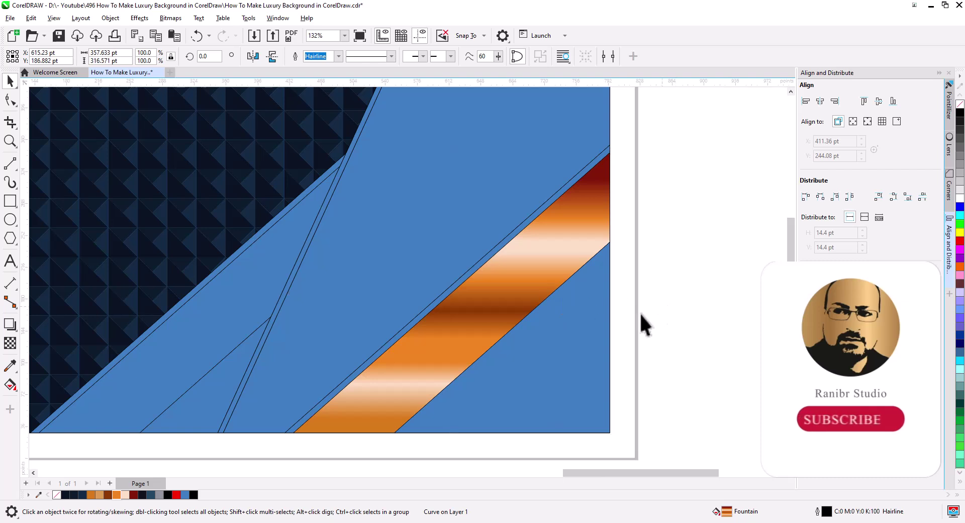
Recolour the two bright orange stops between the brown and lower pale peach stops of the stripe's gradient to light orange
left_click_drag(514, 335, 538, 293)
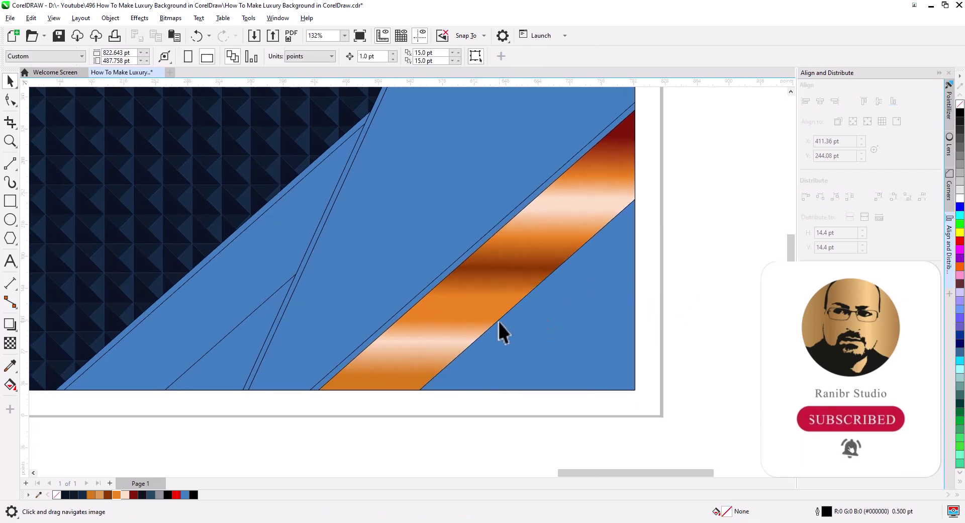
left_click(480, 315)
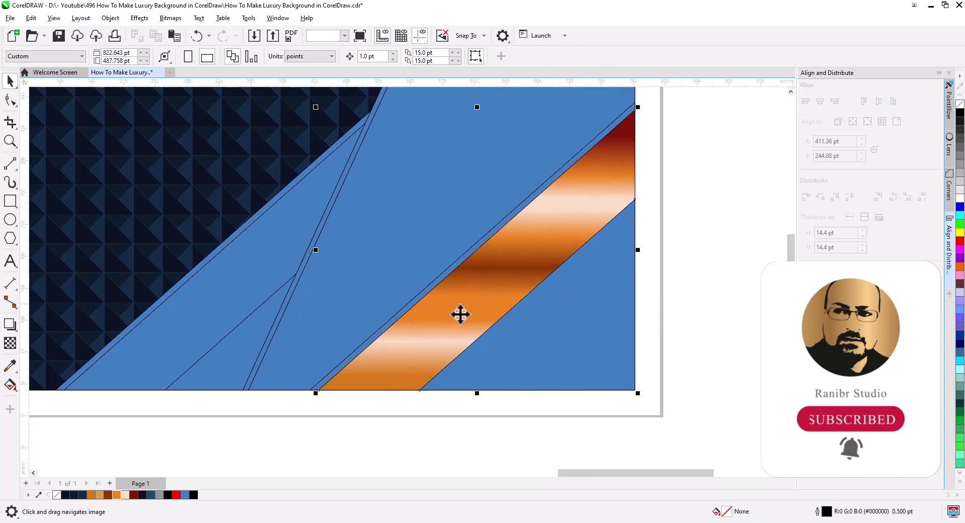
left_click(10, 384)
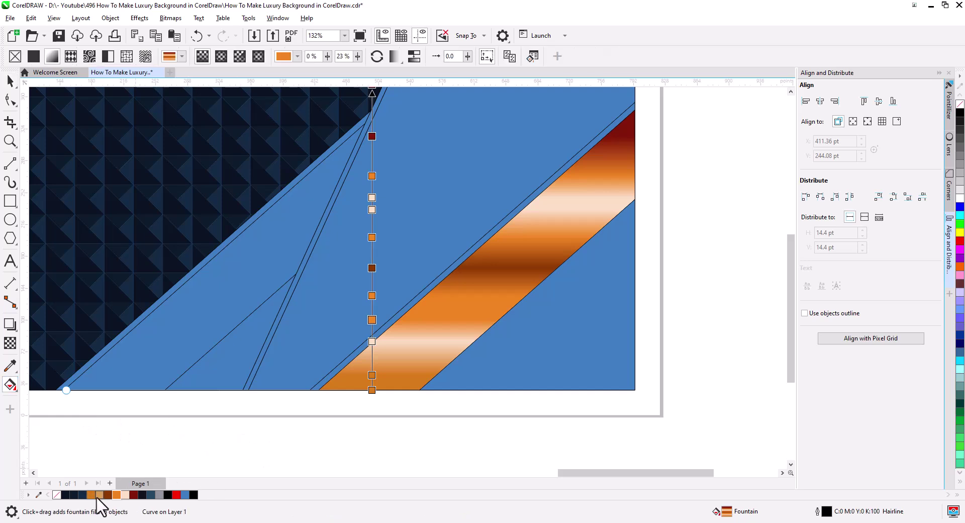
left_click_drag(254, 428, 371, 374)
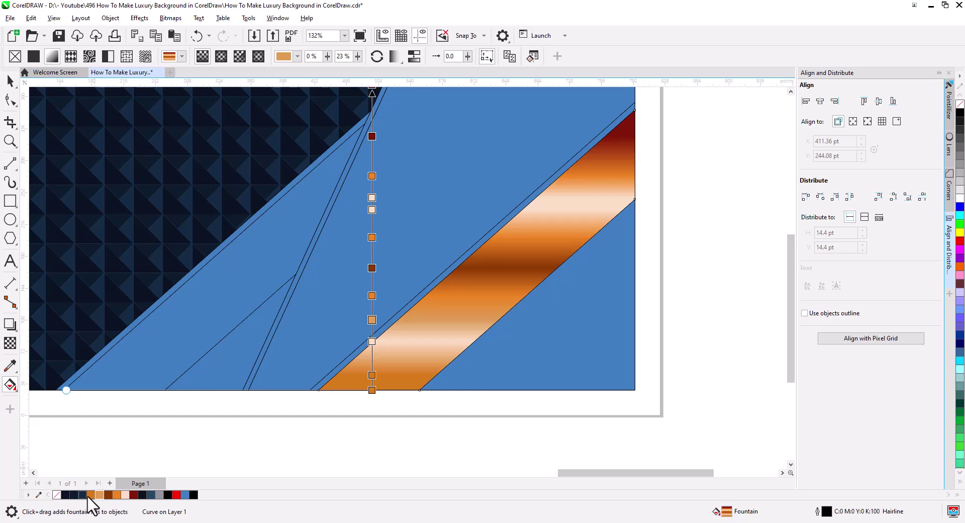
left_click_drag(358, 305, 372, 299)
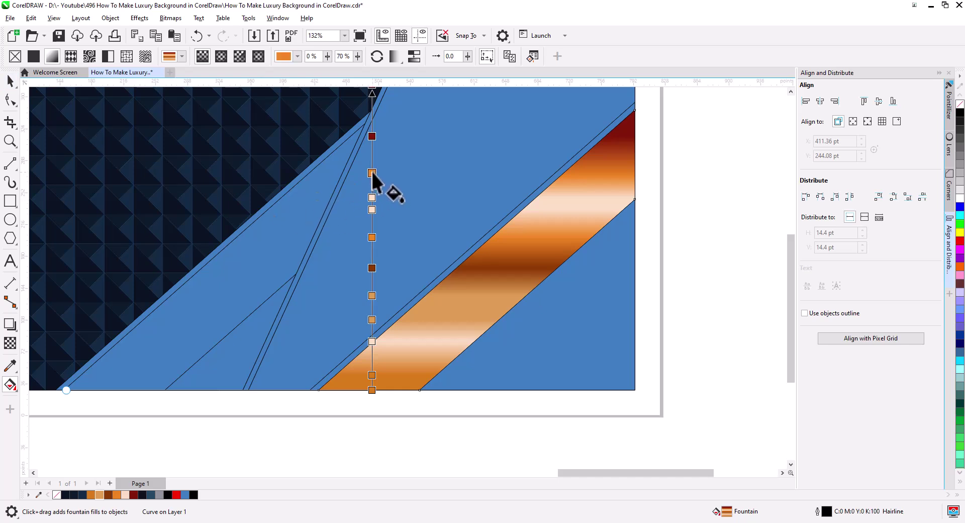
Remove the lower of the two adjacent pale peach stops and move the bright orange stops around them apart, setting the lower one to 47%
left_click_drag(372, 176, 372, 164)
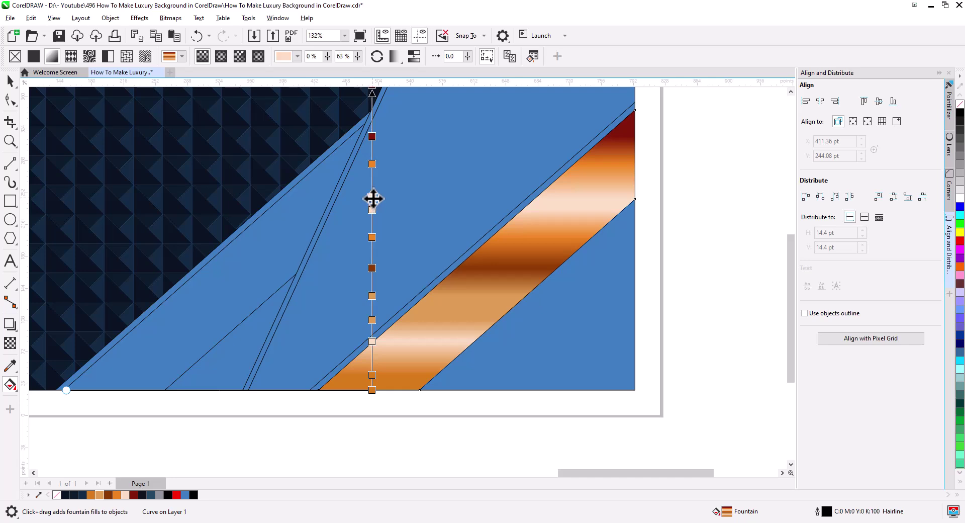
mouse_move(372, 201)
left_mouse_down()
mouse_move(372, 214)
mouse_move(373, 201)
left_mouse_up()
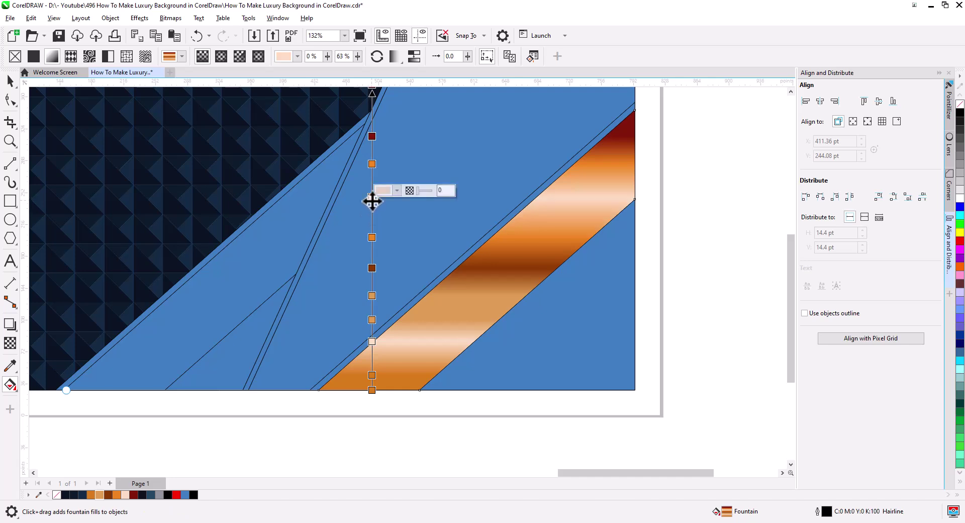
left_click(372, 237)
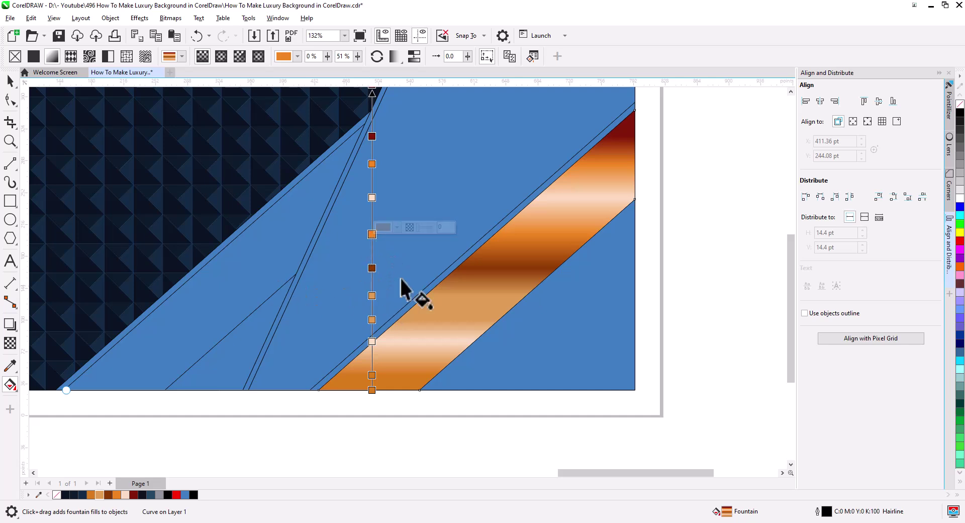
left_click_drag(372, 234, 372, 247)
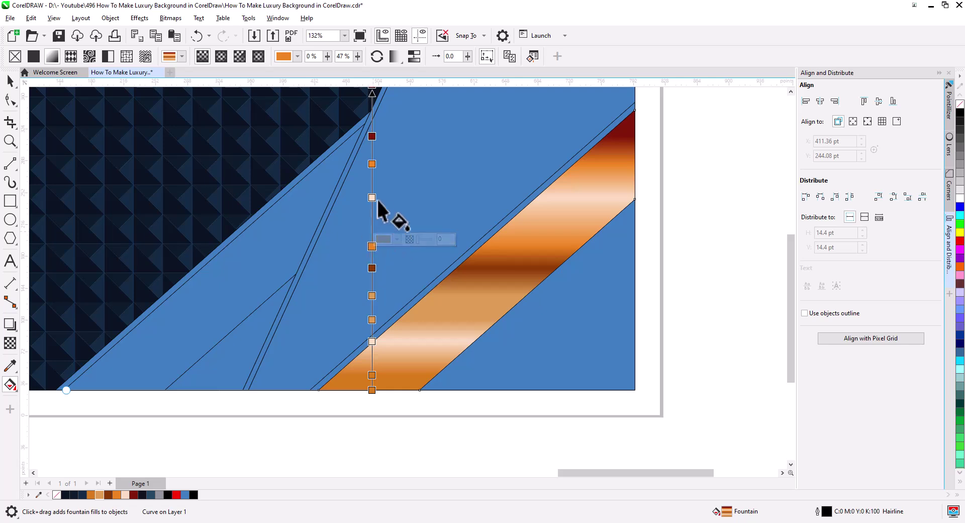
Set the upper pale peach stop to 57% and add a second pale peach stop above it at 64%
left_click_drag(372, 198, 372, 203)
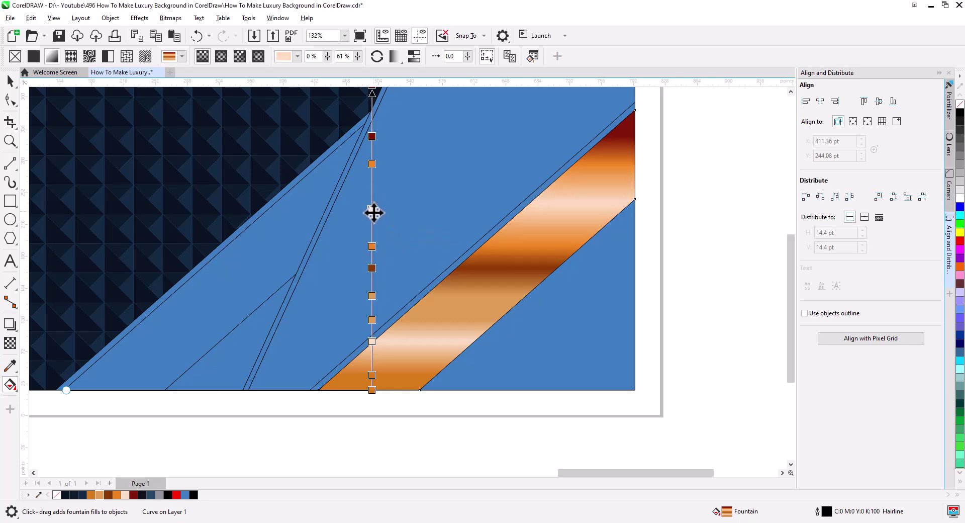
left_click_drag(374, 218, 374, 217)
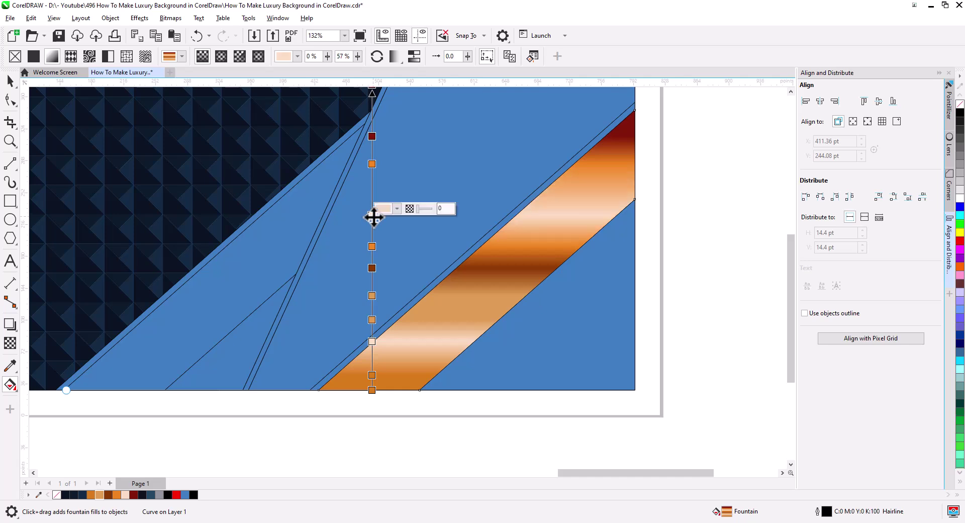
left_click_drag(126, 494, 147, 469)
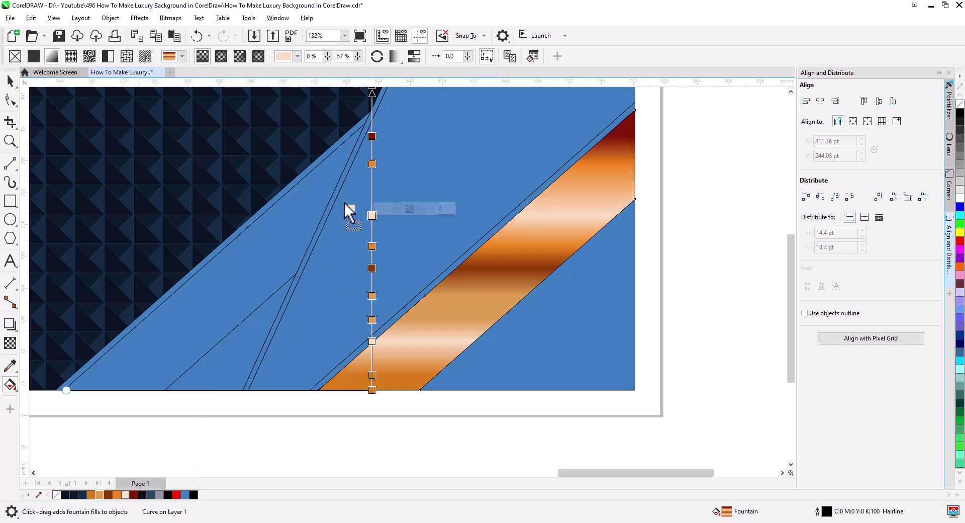
left_click_drag(345, 204, 373, 196)
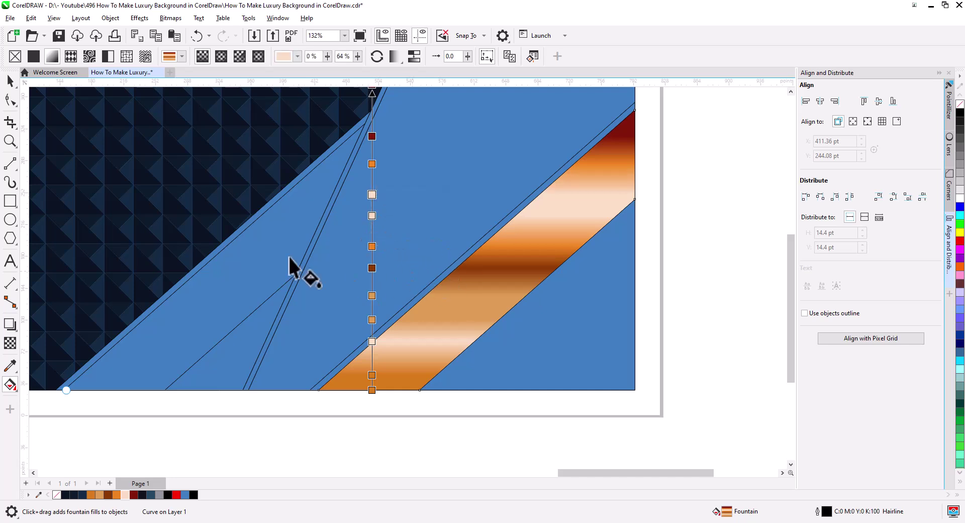
Set the inner dark red stop of the stripe's gradient to 79%
left_click(10, 82)
left_click_drag(706, 296, 756, 294)
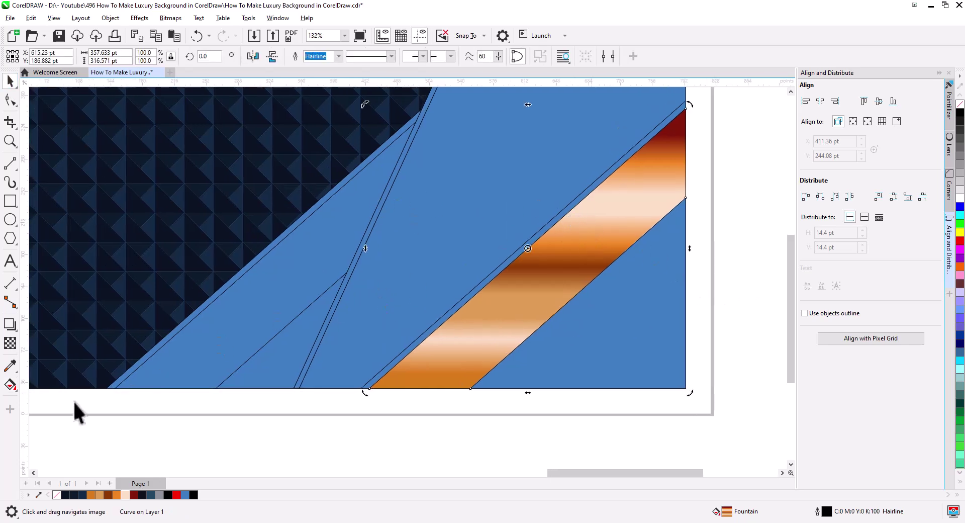
left_click(10, 384)
mouse_move(423, 135)
left_mouse_down()
mouse_move(424, 171)
mouse_move(424, 147)
left_mouse_up()
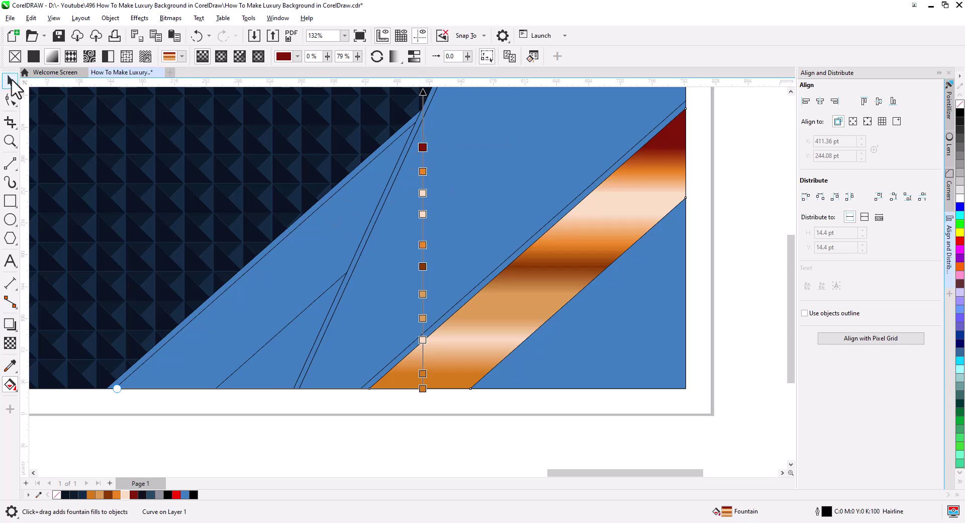
left_click(11, 81)
left_click_drag(456, 408, 479, 424)
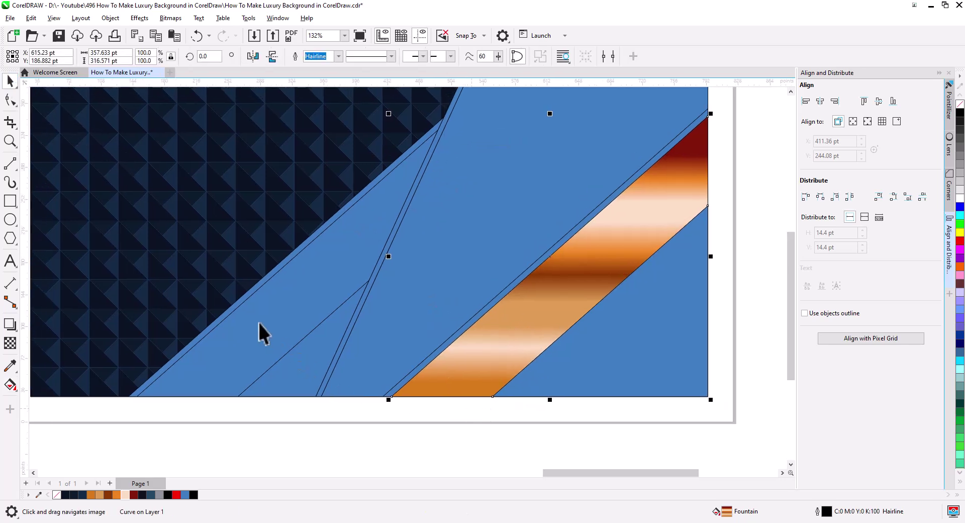
Copy only the fill from the finished gradient stripe to the wide diagonal band beside the tile pattern and the three thin edge strips
left_click(260, 330)
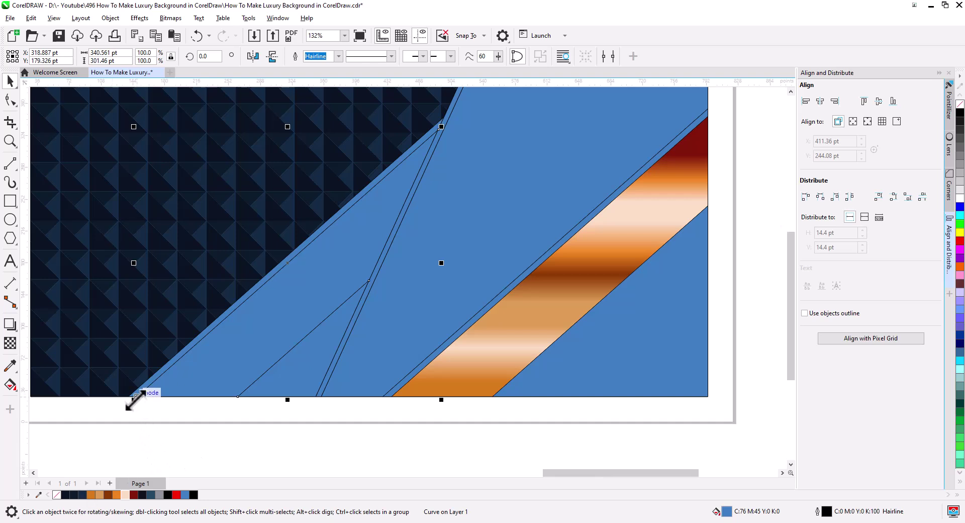
left_click_drag(134, 397, 129, 396)
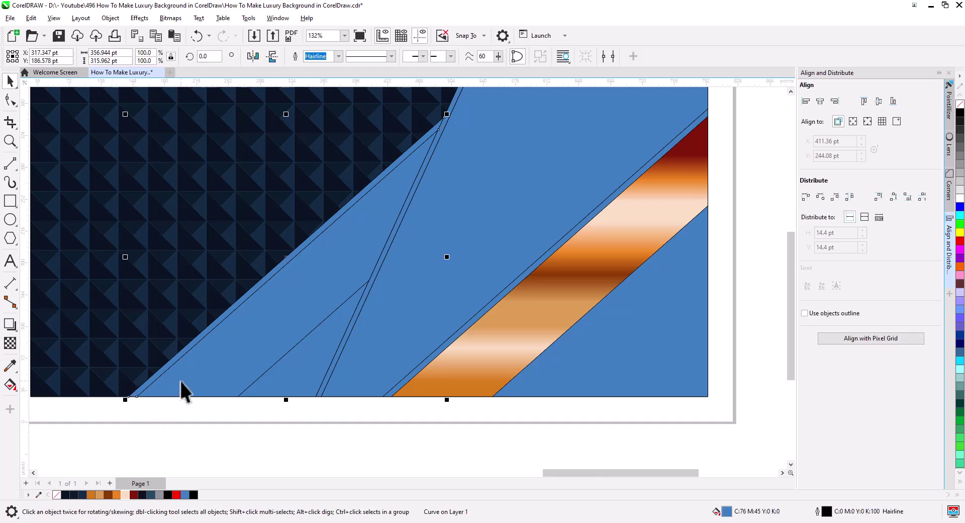
left_click(364, 393, "shift")
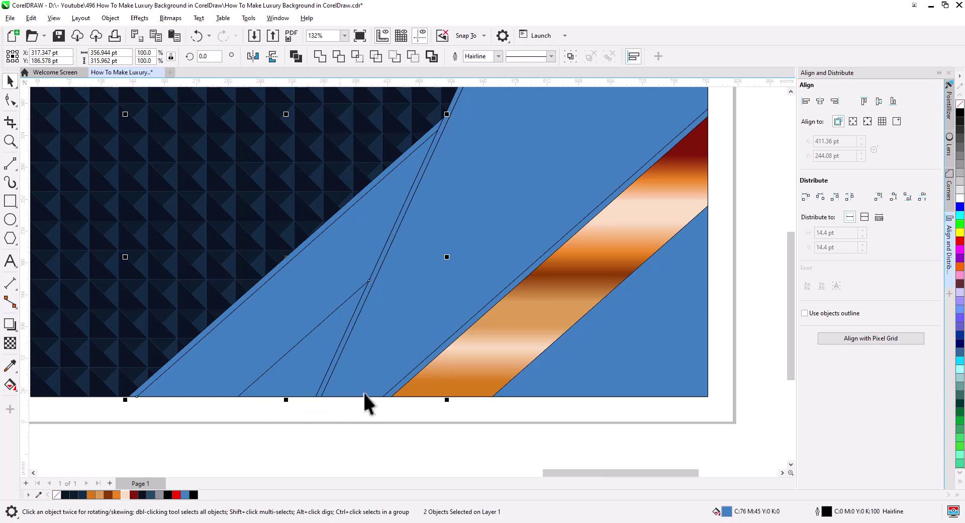
left_click(326, 380, "shift")
left_click(397, 385, "shift")
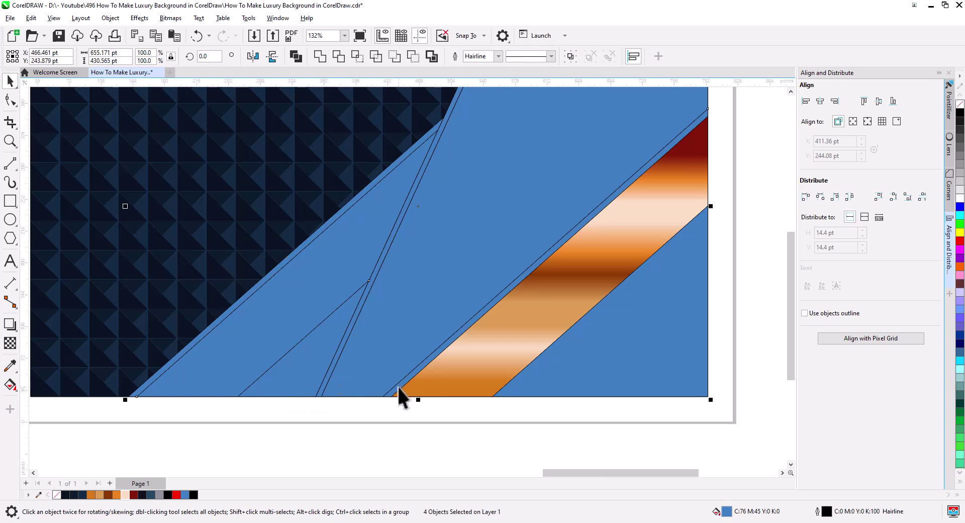
left_click(32, 18)
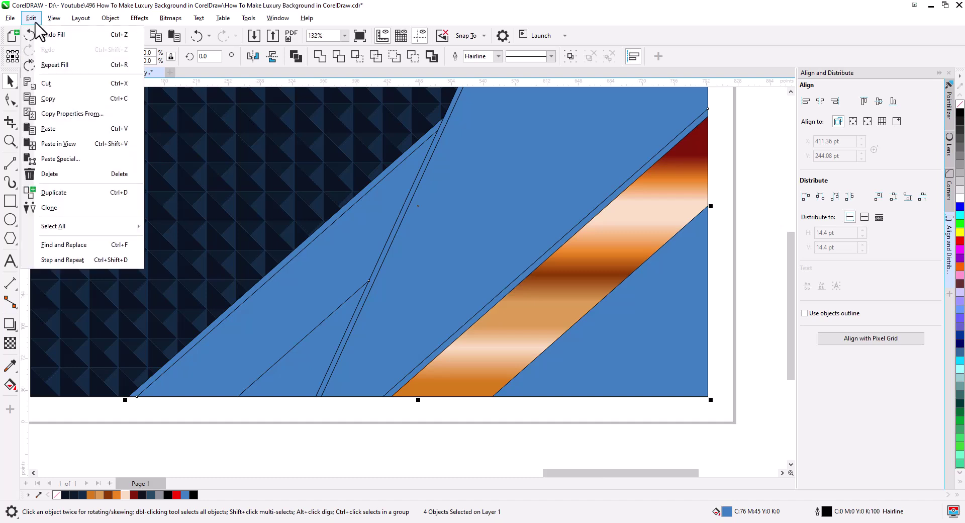
left_click(76, 112)
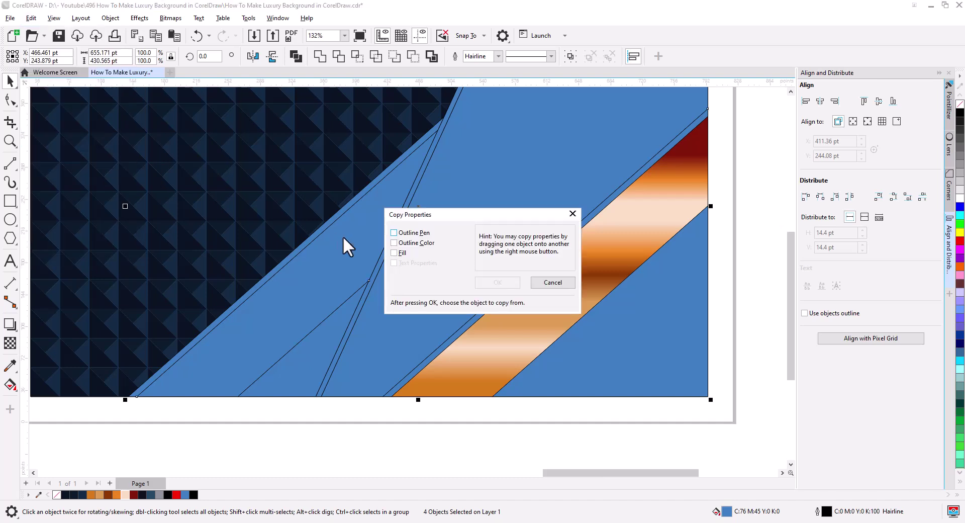
left_click(420, 253)
left_click(497, 282)
left_click(512, 337)
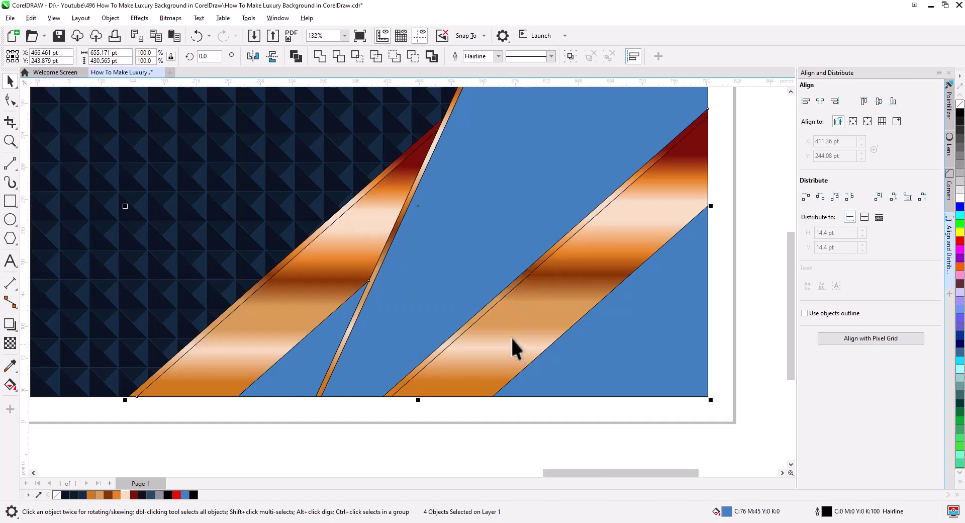
left_click(367, 410)
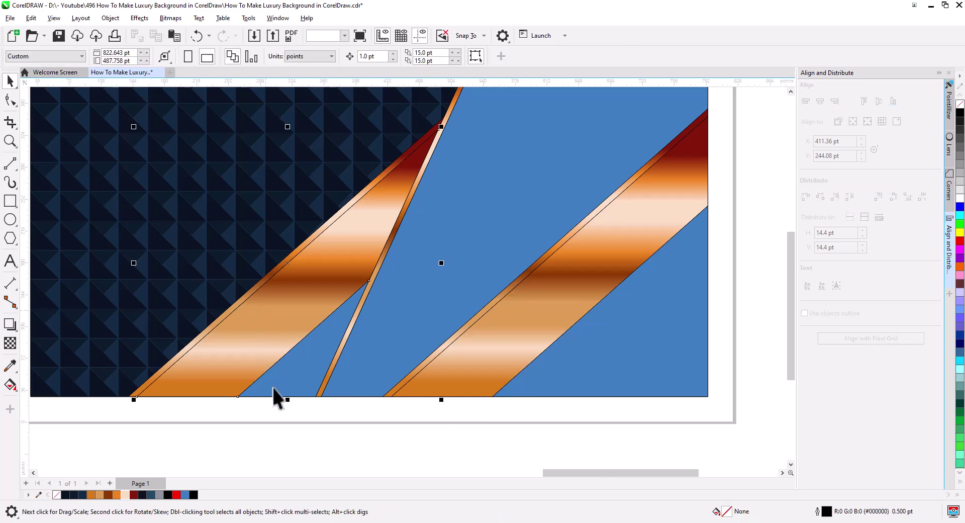
Extend the gradient of the steep thin strip beside the tile pattern upward so it spans the strip's full height
left_click(112, 395)
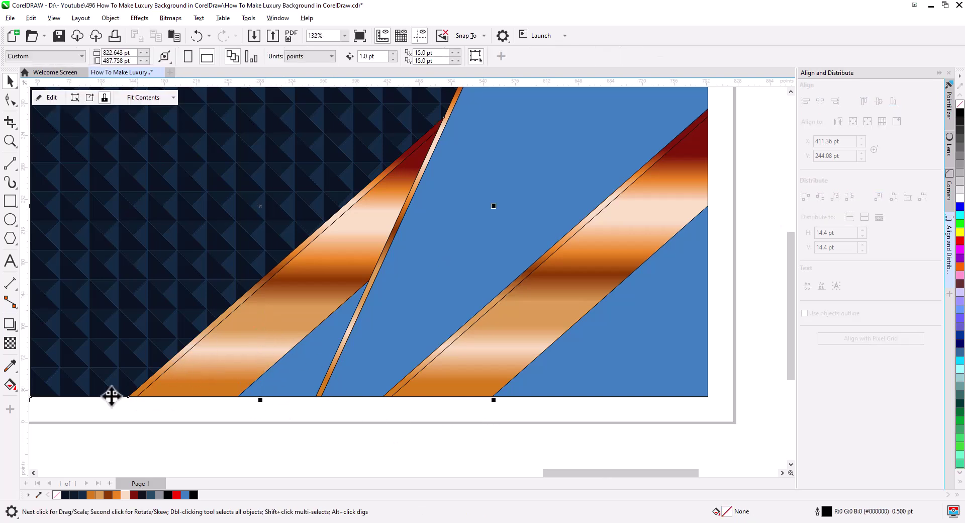
left_click(10, 385)
scroll(215, 380, "down", 1)
left_click_drag(213, 396, 340, 418)
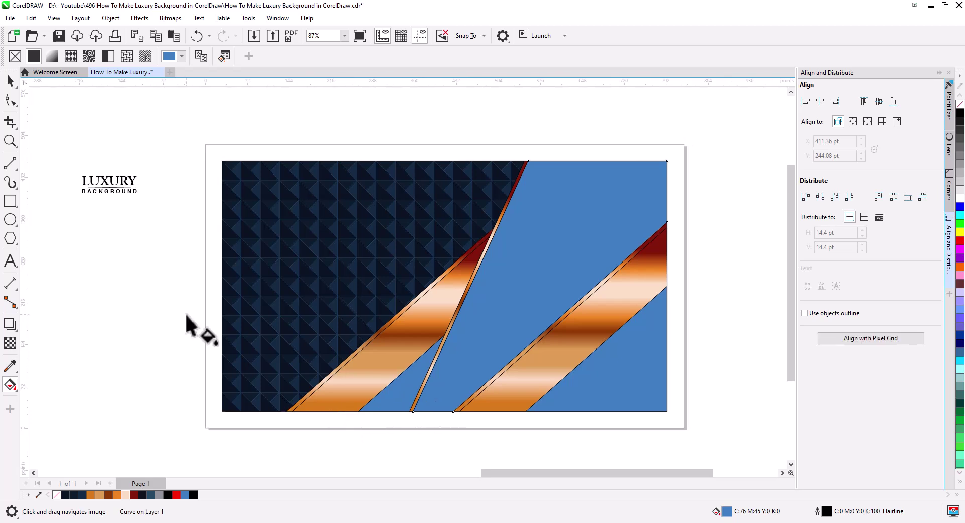
key("space")
left_click(186, 316)
left_click(433, 368)
left_click(10, 385)
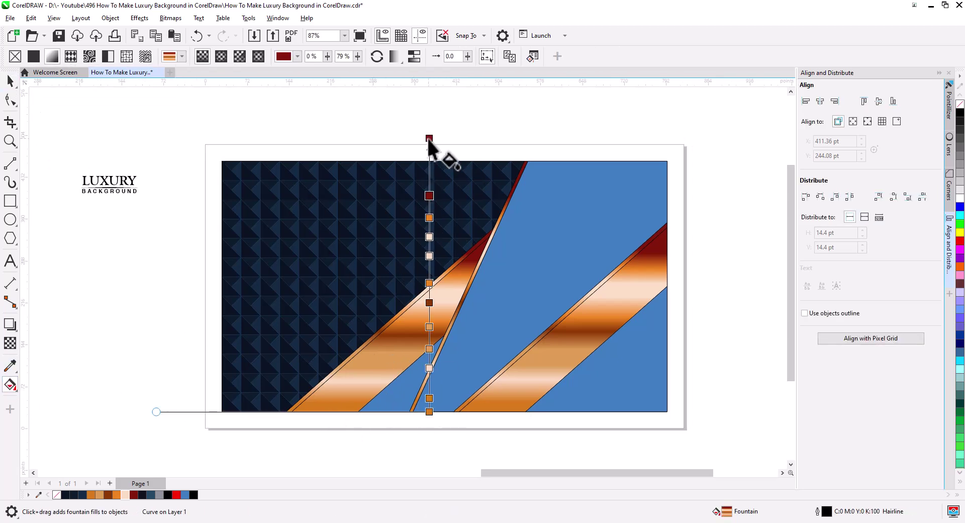
left_click_drag(427, 138, 428, 113)
left_click_drag(428, 179, 428, 156)
left_click_drag(428, 271, 429, 325)
Lengthen the gradient of the thin edge strip along the right-hand gold band by moving its end stop higher
left_click(352, 356)
left_click(472, 398)
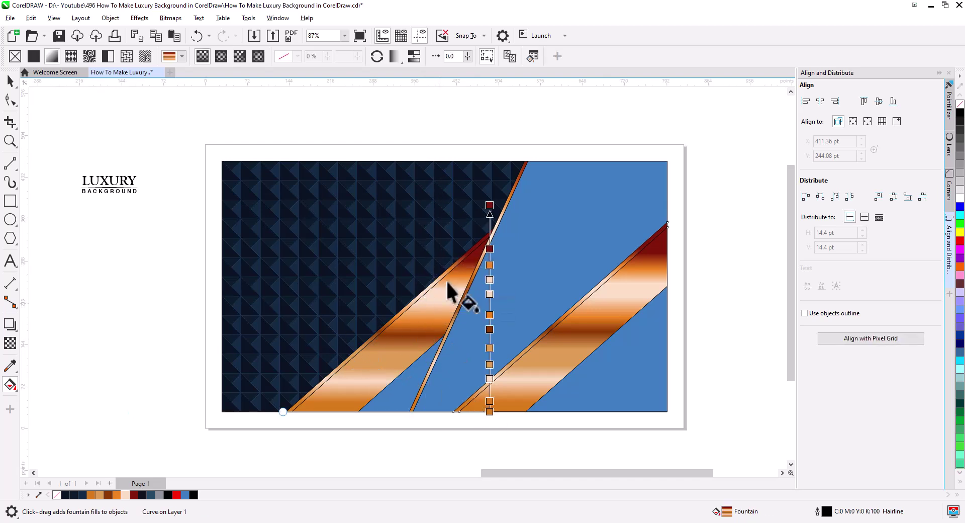
left_click_drag(490, 205, 493, 155)
Copy the fill of the right-hand band's edge strip to the left band's edge strip and the steep thin strip
left_click(10, 80)
scroll(252, 351, "up", 2)
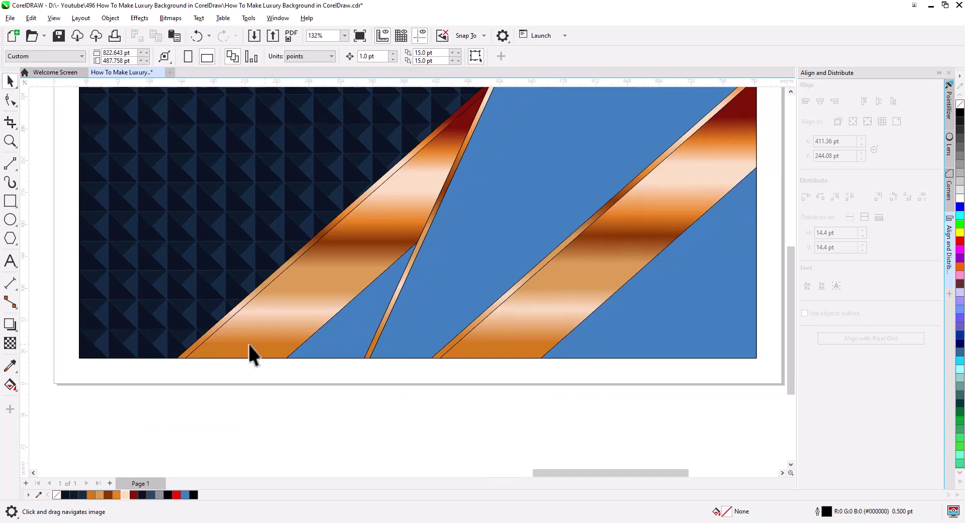
left_click(371, 349, "shift")
left_click(30, 17)
left_click(72, 114)
left_click(490, 302)
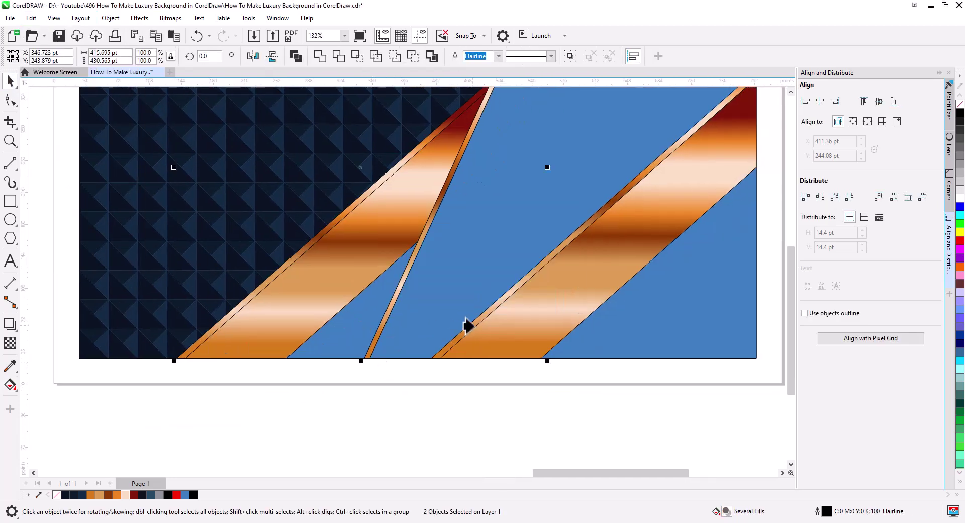
left_click(470, 325)
Recolour the lowest gradient stops of the left band's edge strip and the steep thin strip with dark brown and dark red
left_click(377, 381)
scroll(377, 381, "down", 2)
left_click(301, 358)
left_click(10, 384)
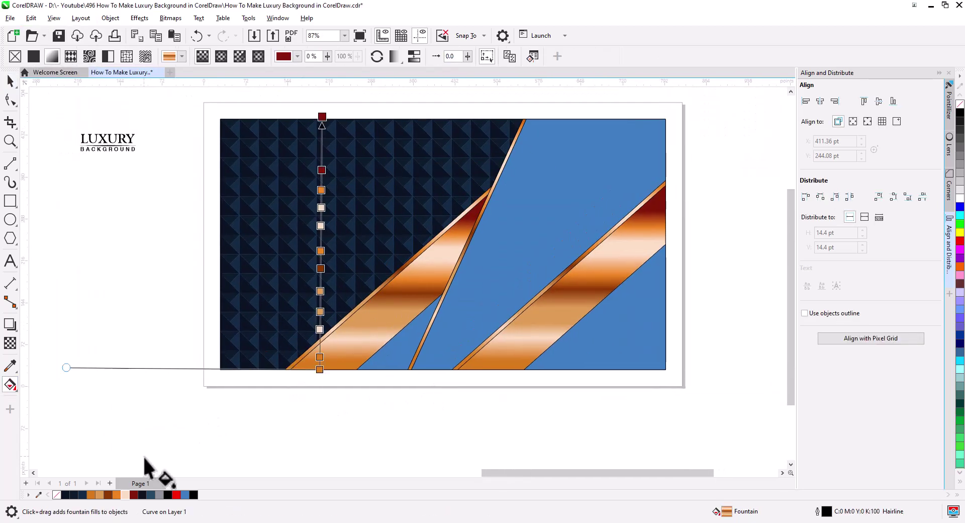
left_click_drag(109, 496, 320, 373)
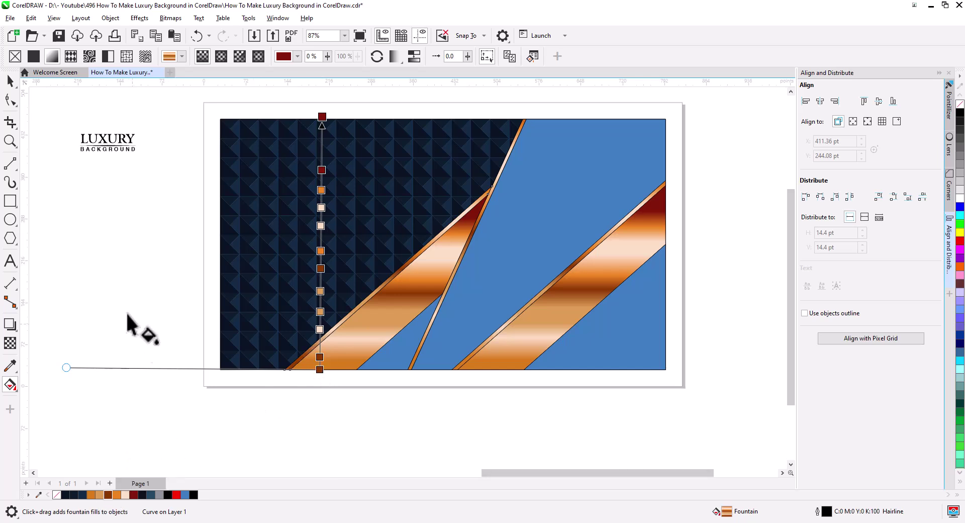
left_click(429, 374)
left_click_drag(418, 370, 427, 371)
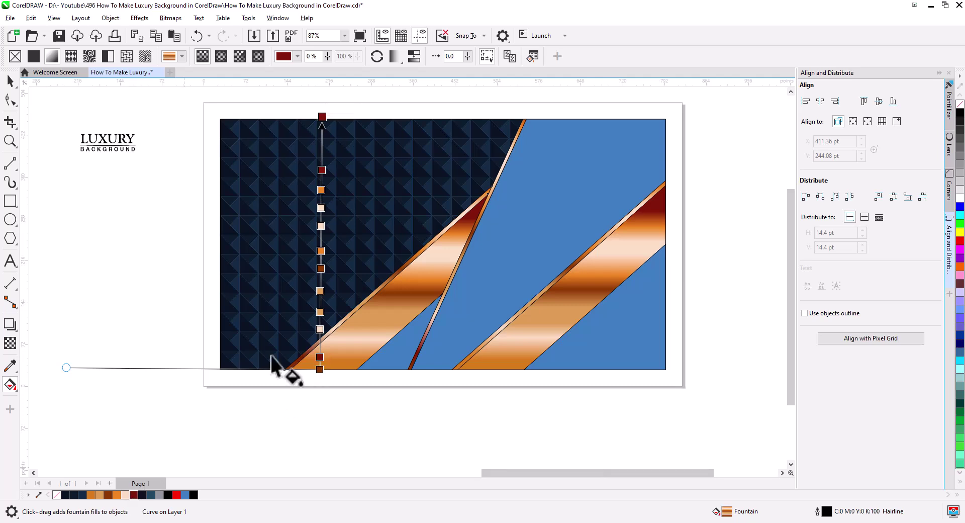
key("space")
left_click(356, 397)
Fill the small blue triangle between the left gold band and the steep strip with a diagonal near-black navy to dark teal gradient
scroll(403, 398, "down", 1)
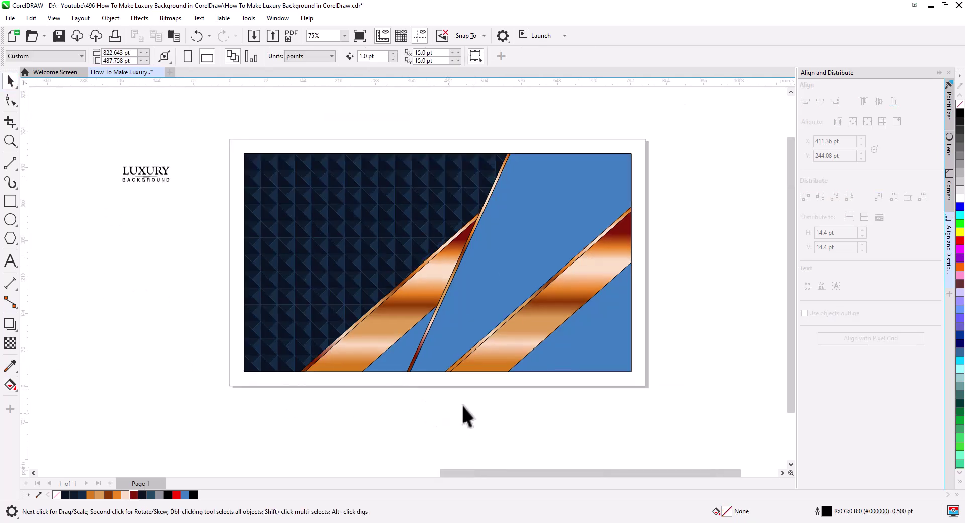
scroll(462, 403, "down", 1)
left_click_drag(450, 433, 422, 392)
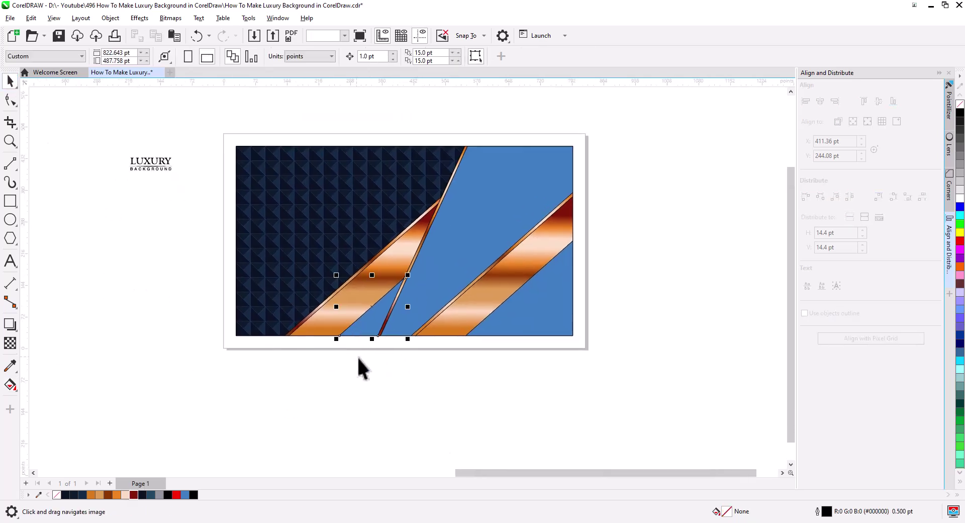
scroll(363, 350, "up", 1)
left_click_drag(365, 354, 336, 395)
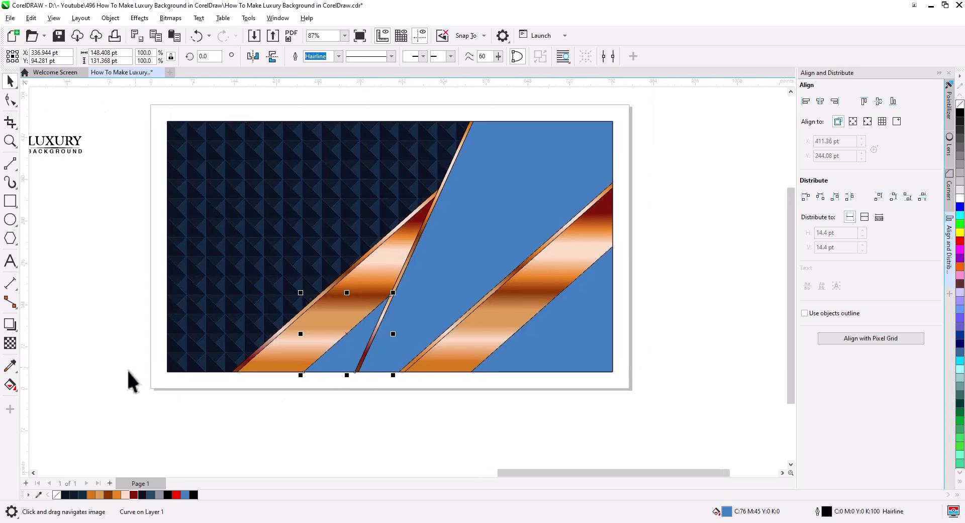
left_click(10, 385)
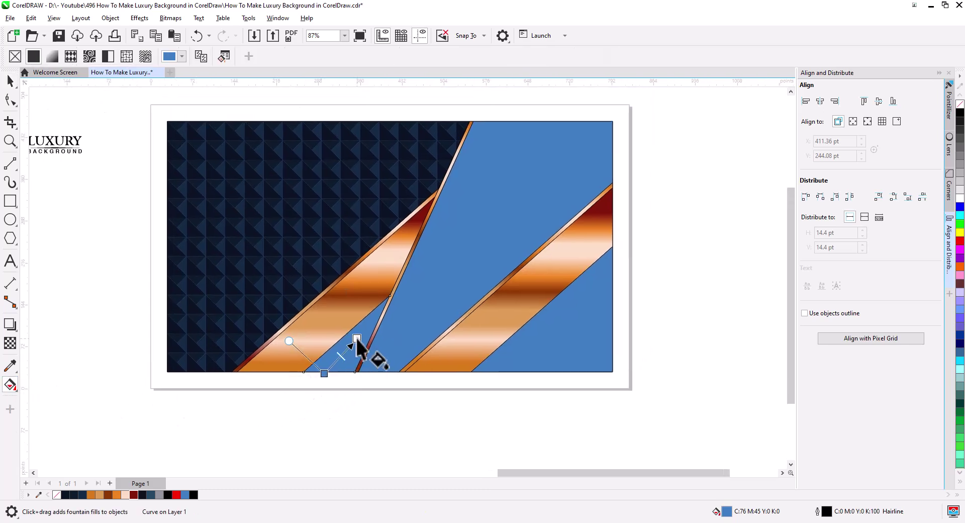
left_click_drag(357, 340, 359, 334)
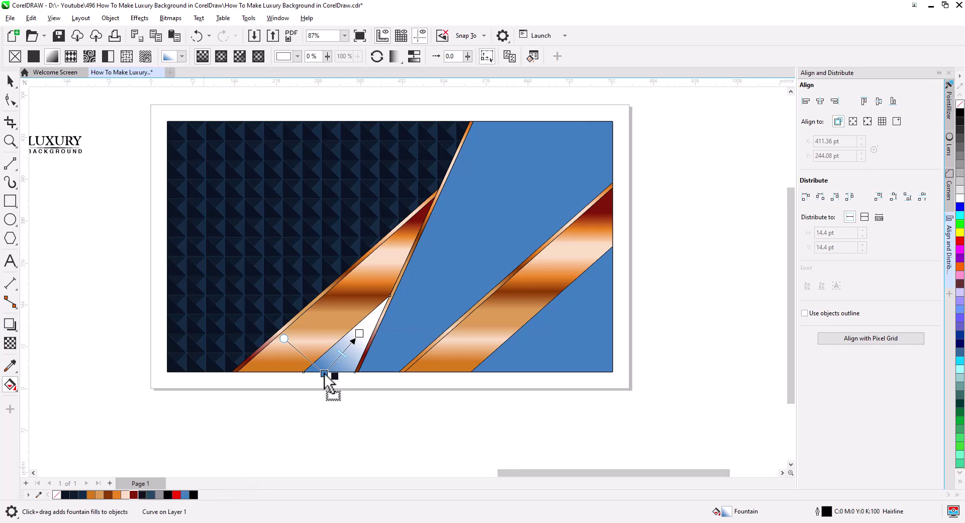
left_click_drag(324, 374, 324, 375)
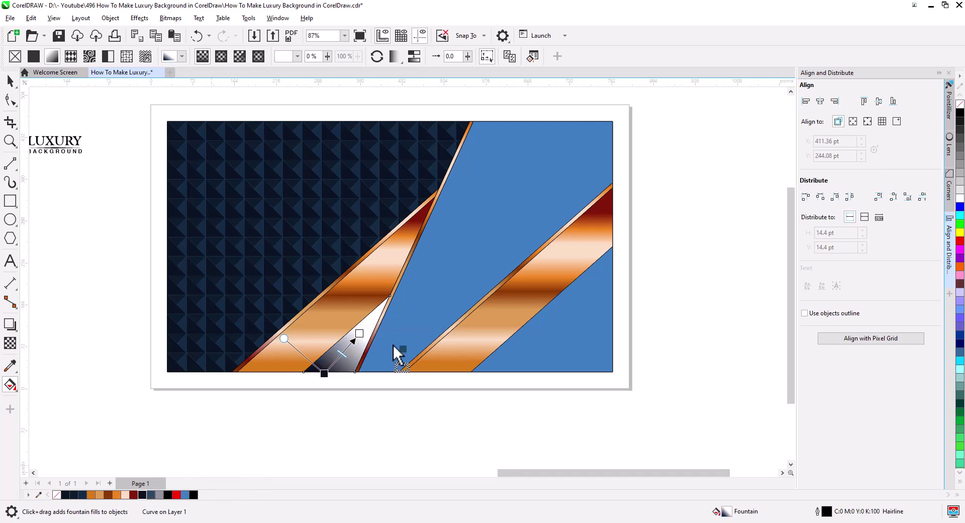
left_click_drag(396, 352, 359, 334)
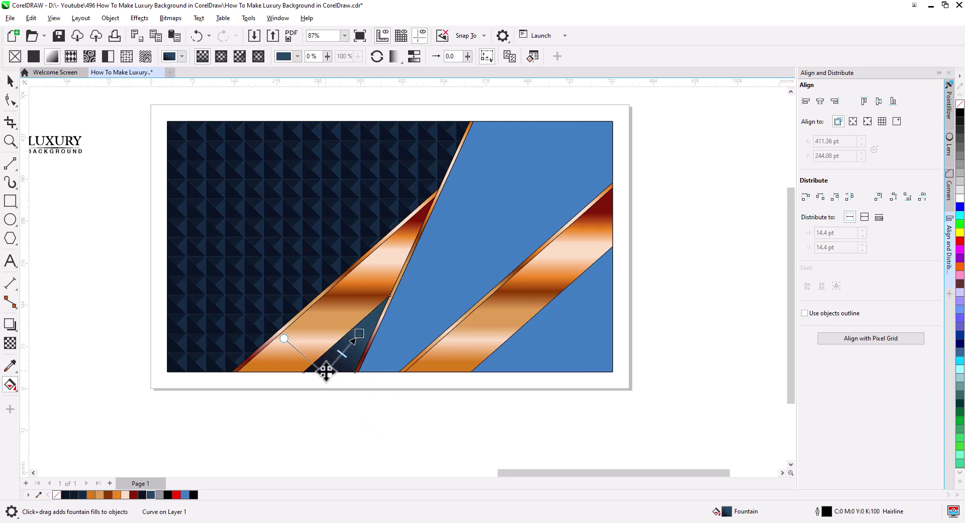
left_click_drag(326, 371, 328, 372)
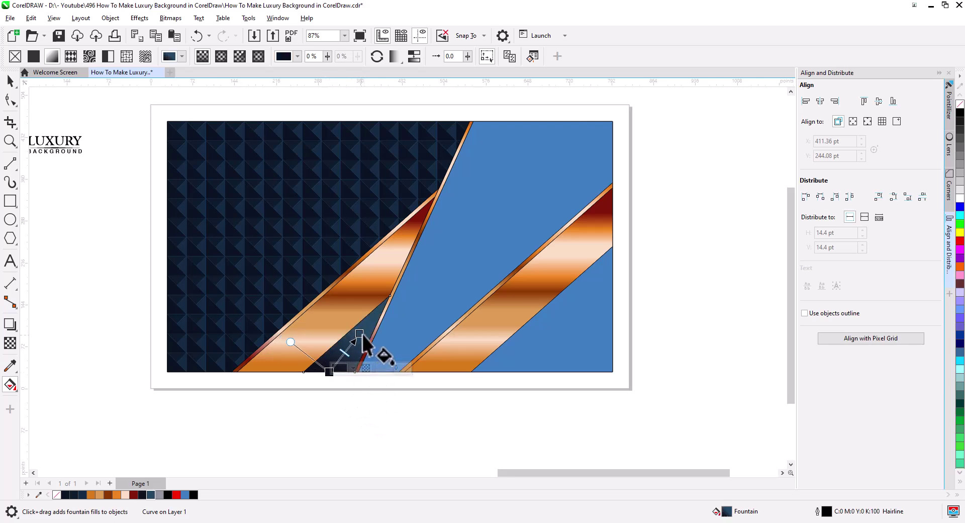
left_click_drag(363, 336, 369, 332)
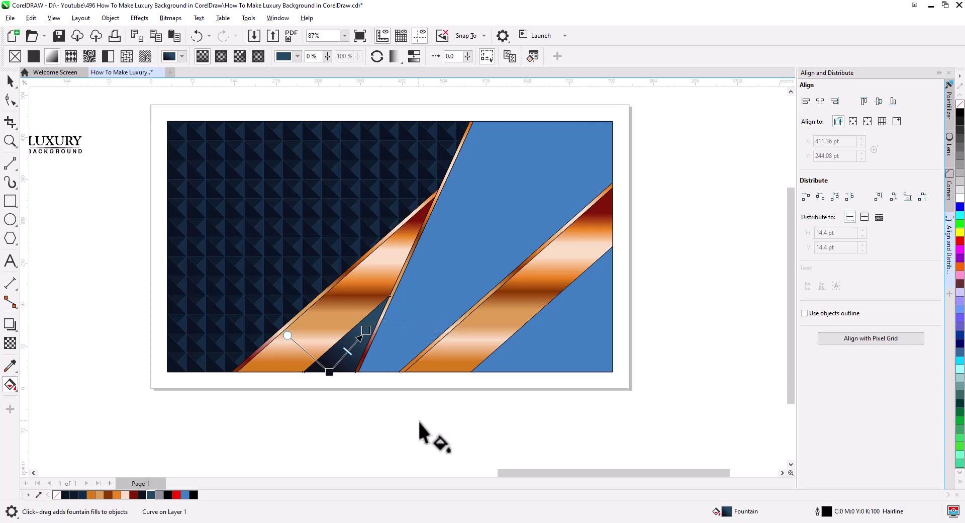
Copy only the fill from the small navy triangle to the large blue panel and the blue triangle in the lower right corner
left_click(437, 291)
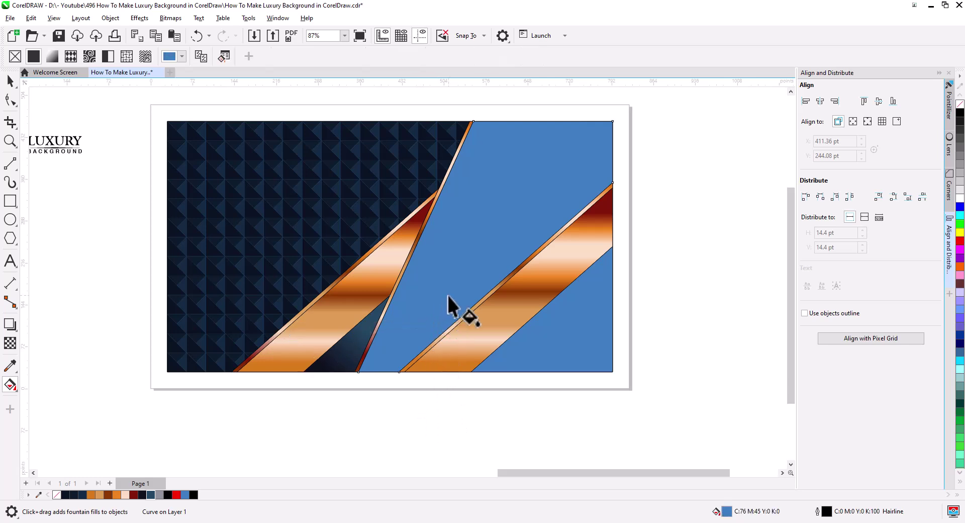
left_click(11, 80)
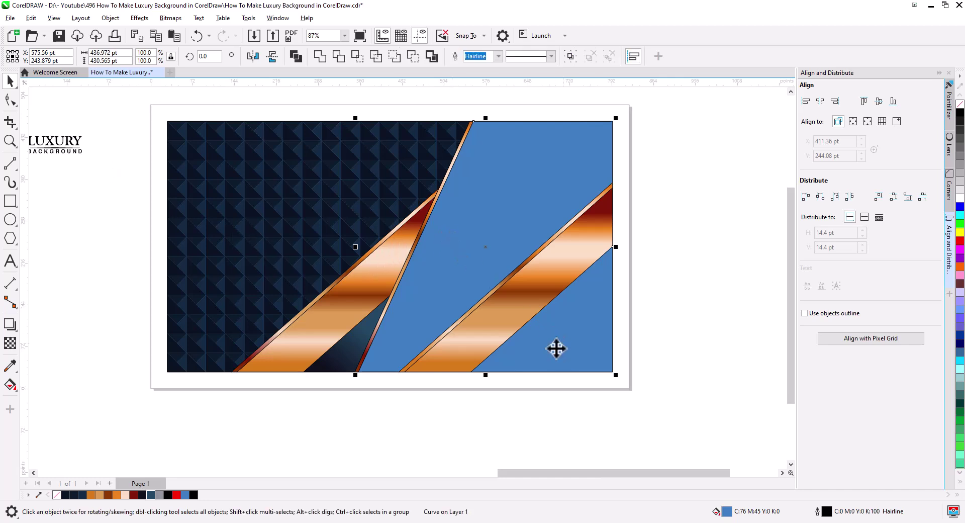
left_click(32, 18)
left_click(71, 113)
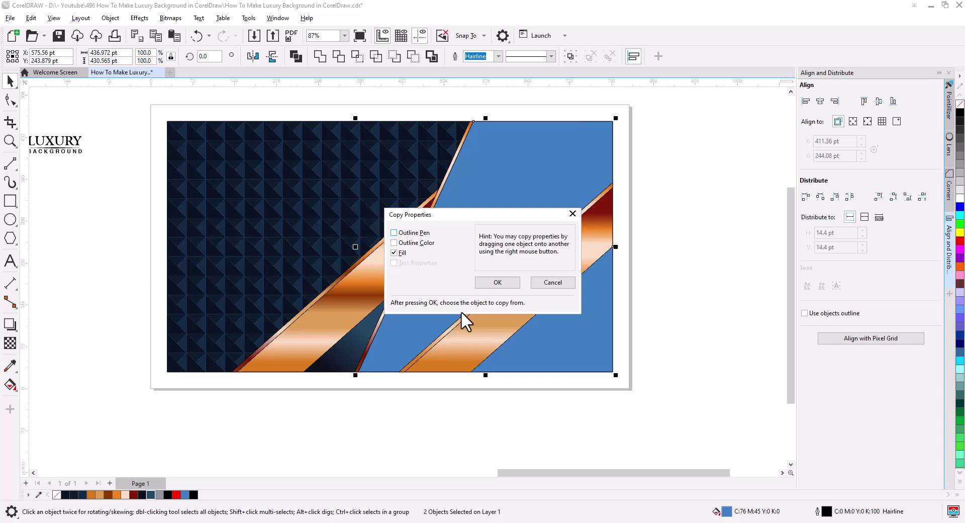
left_click(497, 282)
left_click(327, 364)
left_click(374, 401)
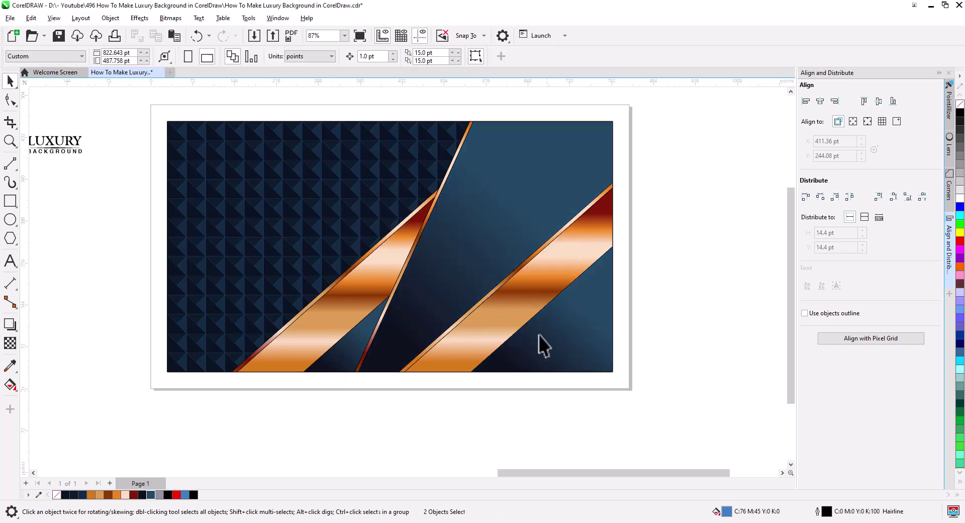
Redirect the lower right triangle's gradient so it runs from near-black in the outer corner to teal at the gold band
left_click(538, 333)
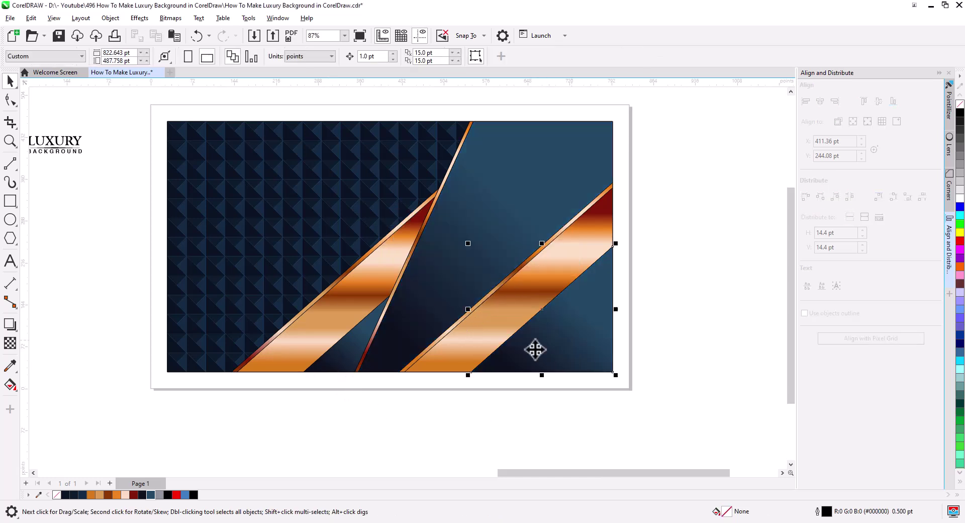
left_click(15, 387)
left_click_drag(511, 374, 608, 366)
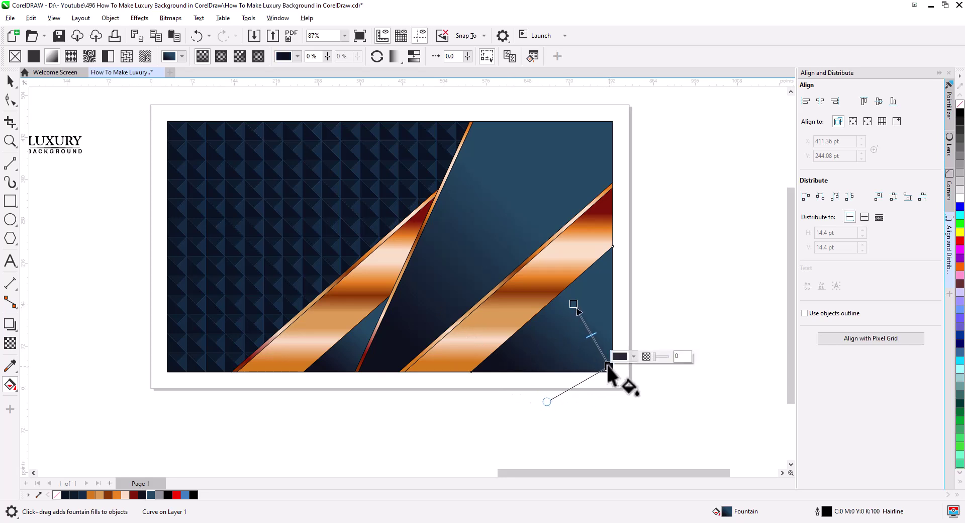
left_click_drag(575, 304, 548, 290)
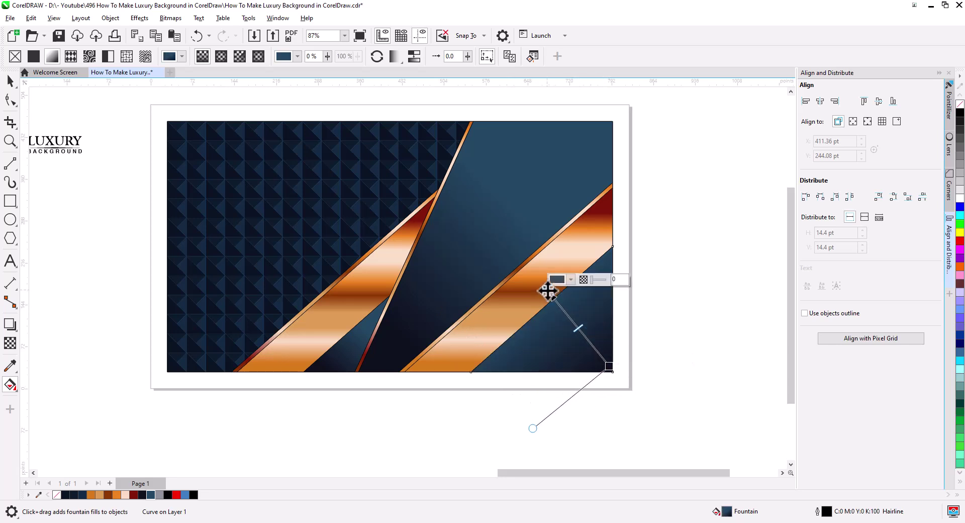
Stretch the large panel's gradient diagonally from just below its lower tip to its upper right corner
left_click(442, 327)
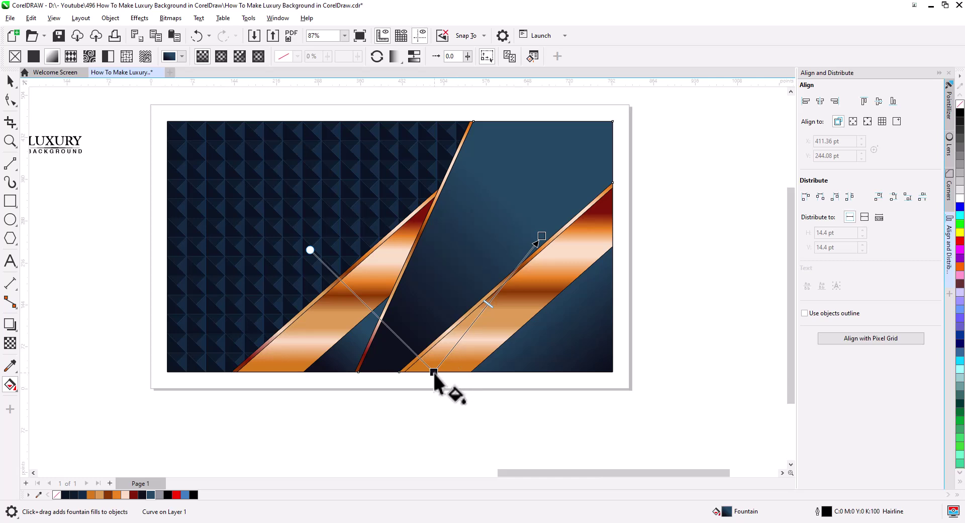
left_click_drag(433, 373, 391, 385)
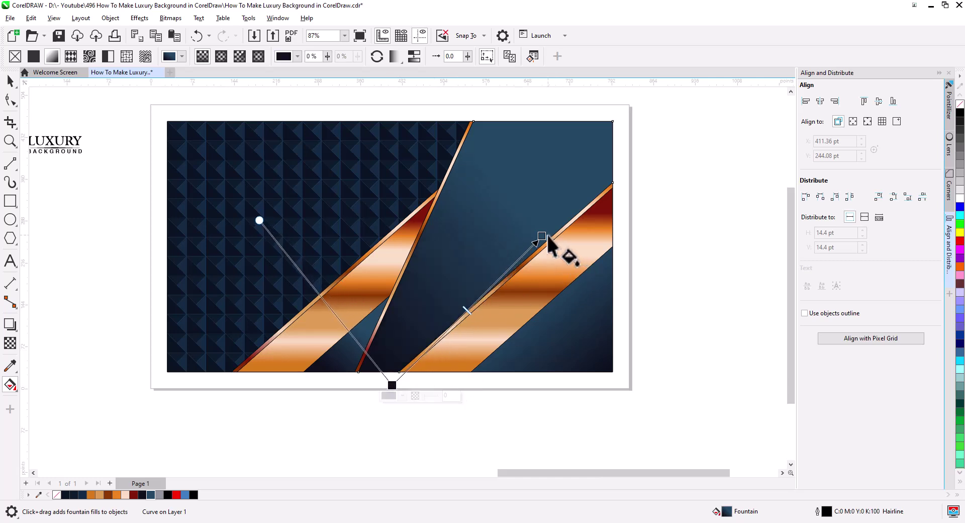
left_click_drag(542, 237, 607, 125)
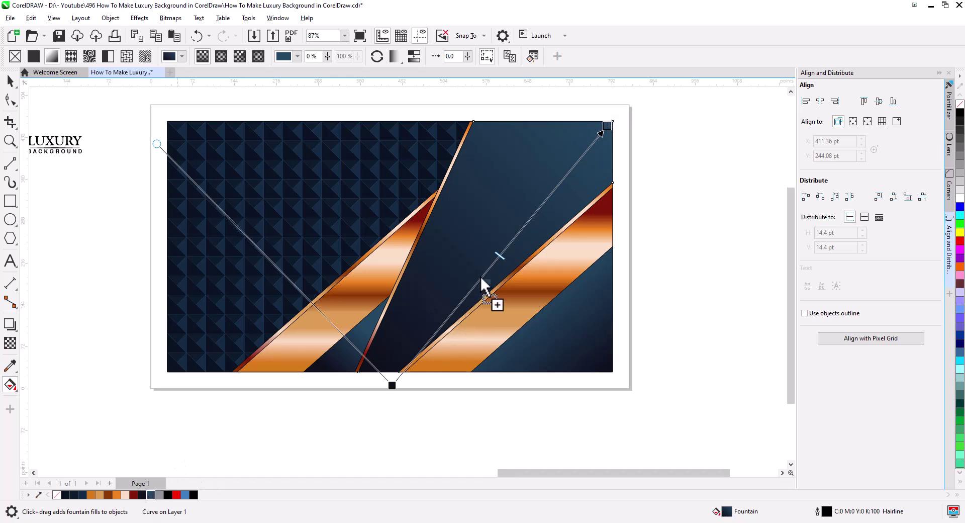
Add three dark teal stops along the middle of the large panel's gradient, the uppermost at 65%, and colour its end stop dark navy
left_click_drag(481, 277, 487, 271)
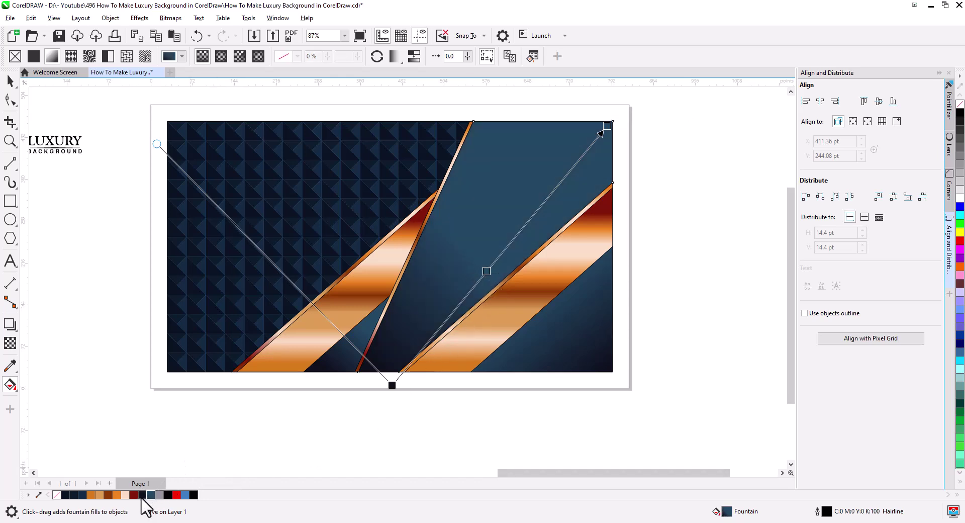
left_click_drag(552, 188, 607, 130)
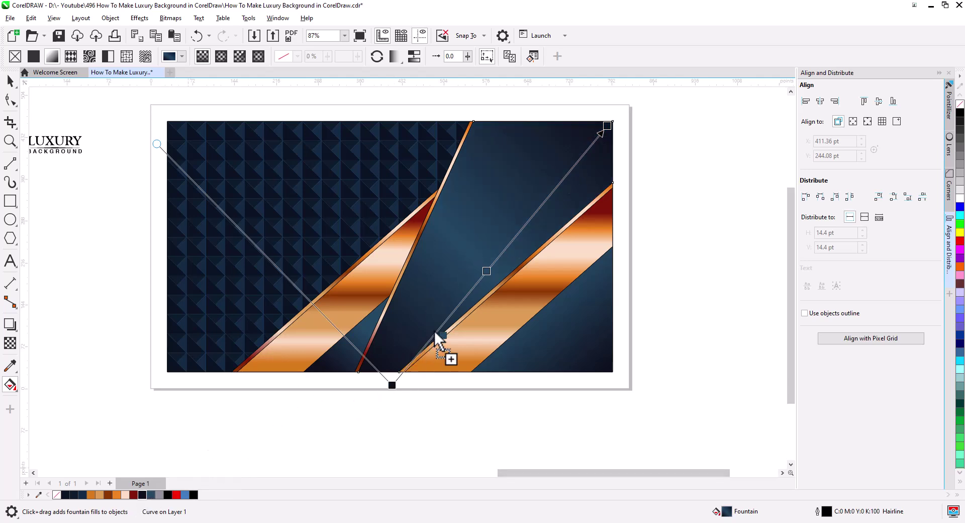
left_click_drag(435, 333, 449, 319)
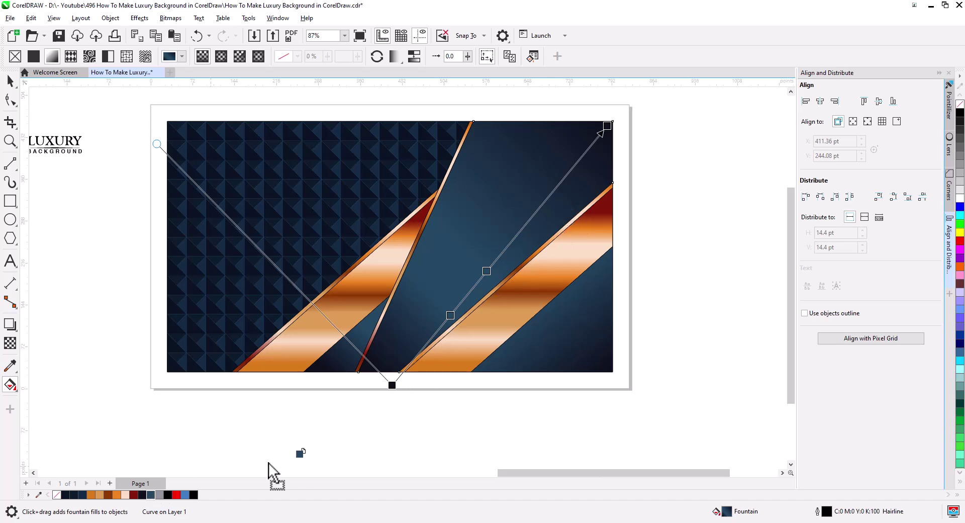
left_click_drag(527, 221, 532, 218)
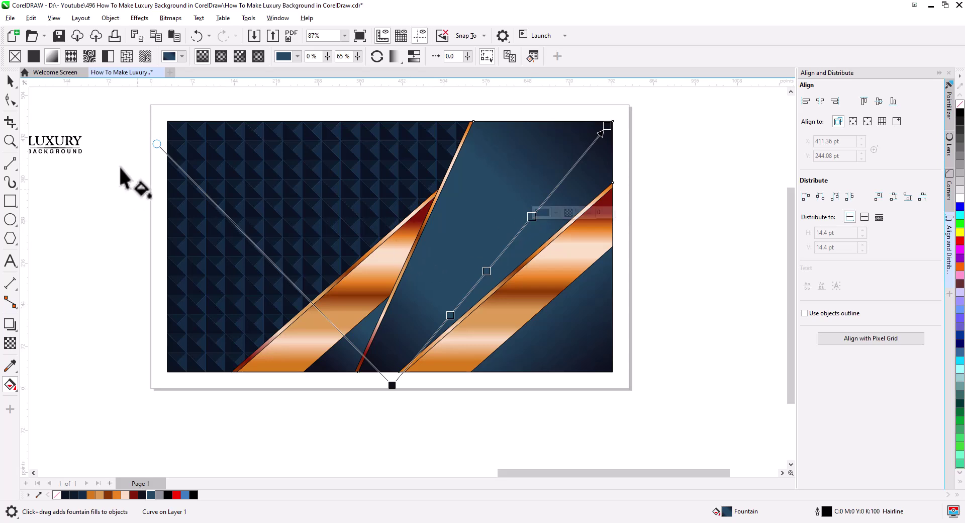
Group the lower right gold band with the thin gold strip along its upper edge
left_click(10, 82)
left_click(453, 408)
scroll(495, 379, "up", 2)
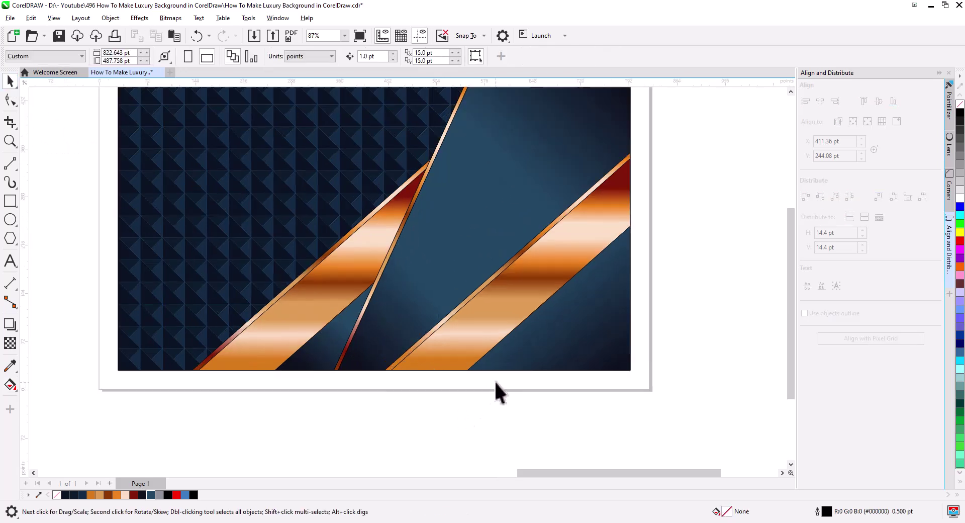
left_click_drag(517, 396, 490, 428)
scroll(487, 422, "up", 2)
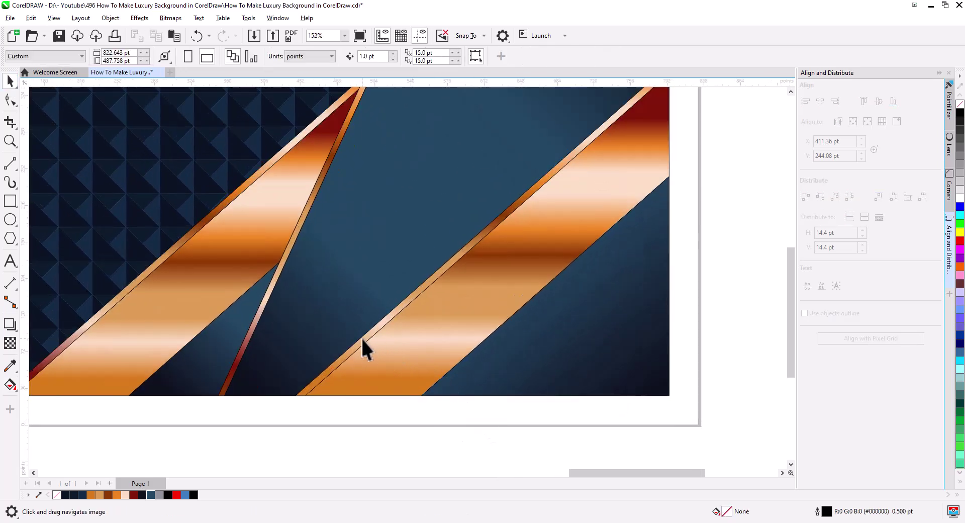
left_click(363, 338)
left_click(397, 355, "shift")
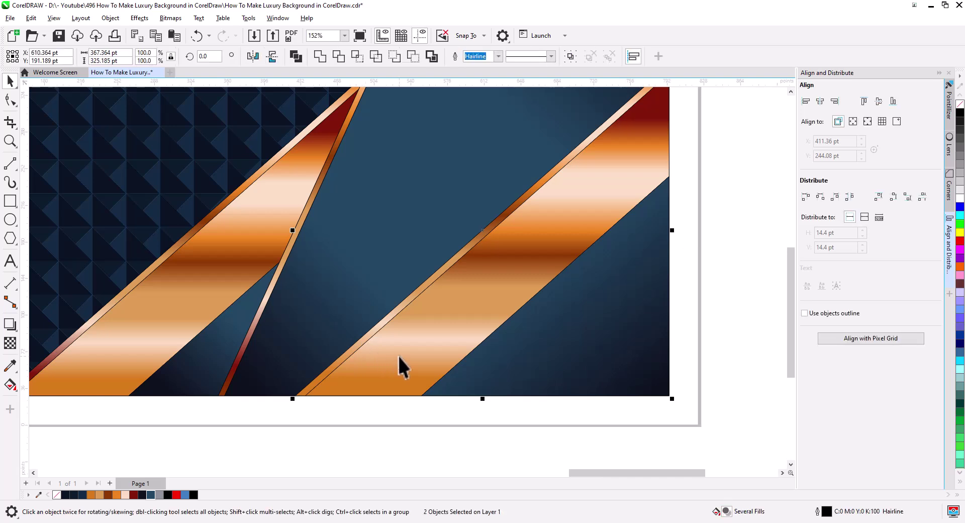
right_click(398, 355)
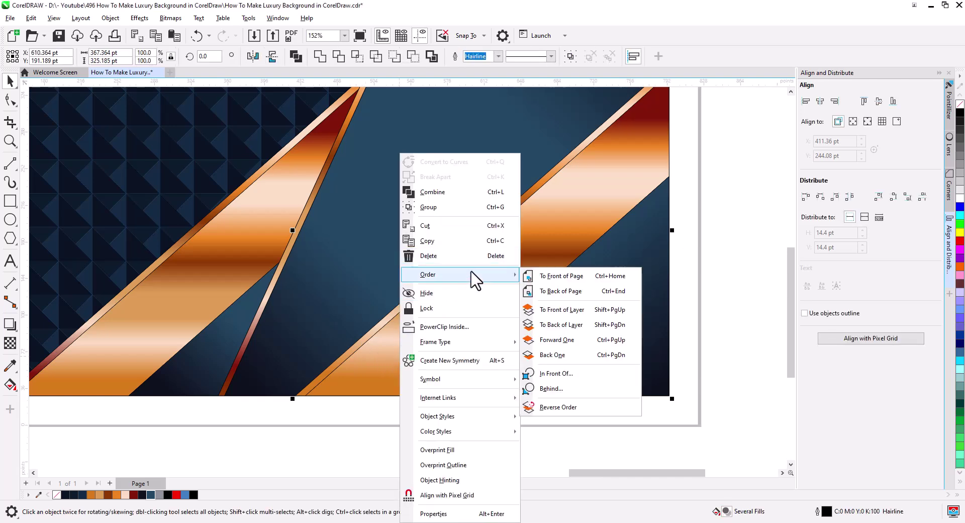
left_click(436, 208)
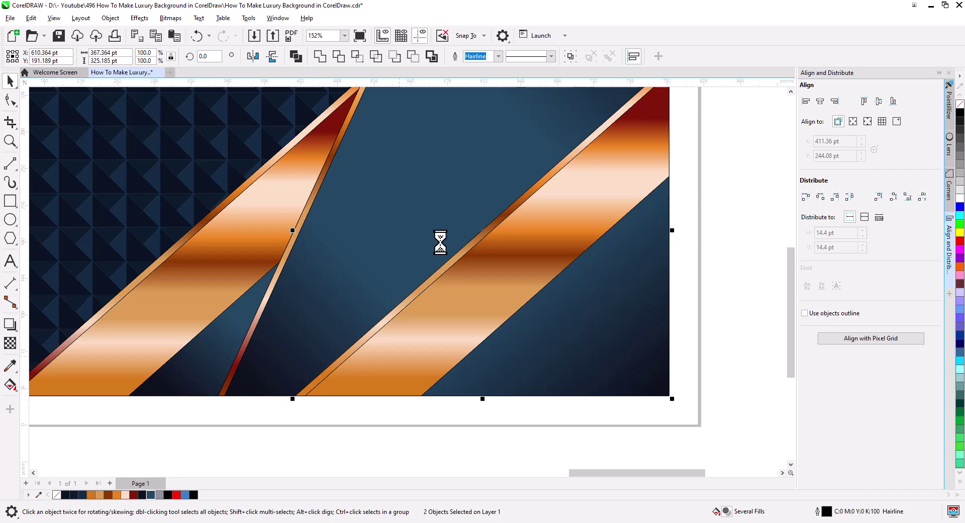
Bring the grouped lower right gold band to the front of the page
right_click(401, 363)
mouse_move(463, 241)
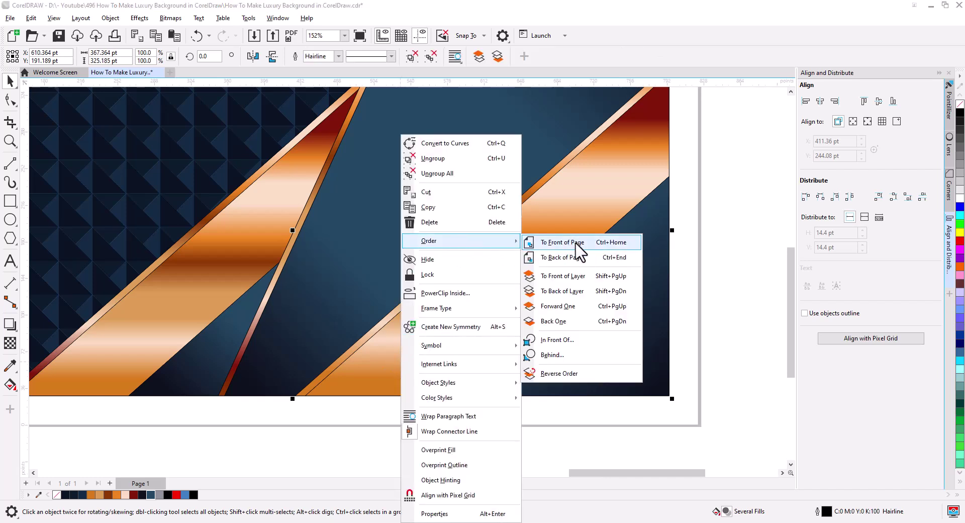
left_click(576, 243)
left_click(507, 415)
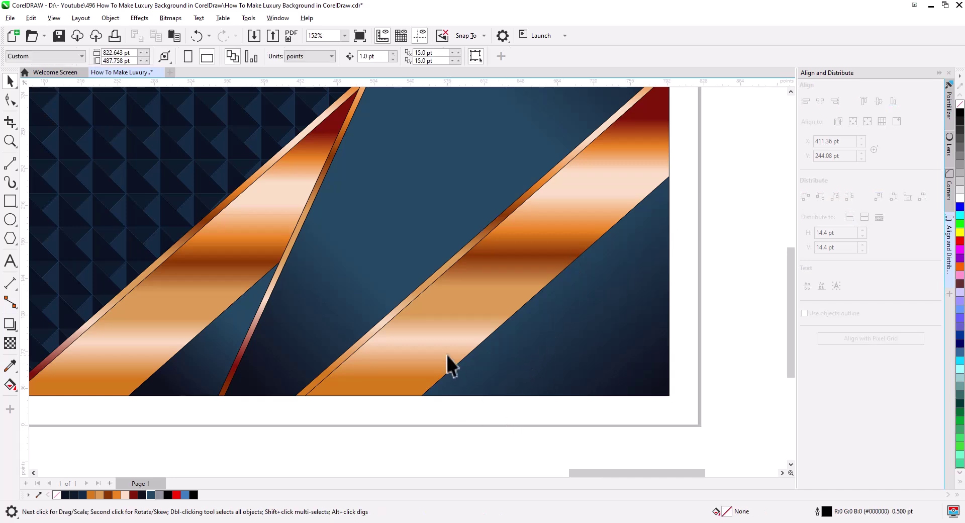
Add a black drop shadow to the gold band group, offset about -11.5 pt and 12.9 pt towards the upper left, with opacity 78
left_click(306, 386)
left_click(9, 324)
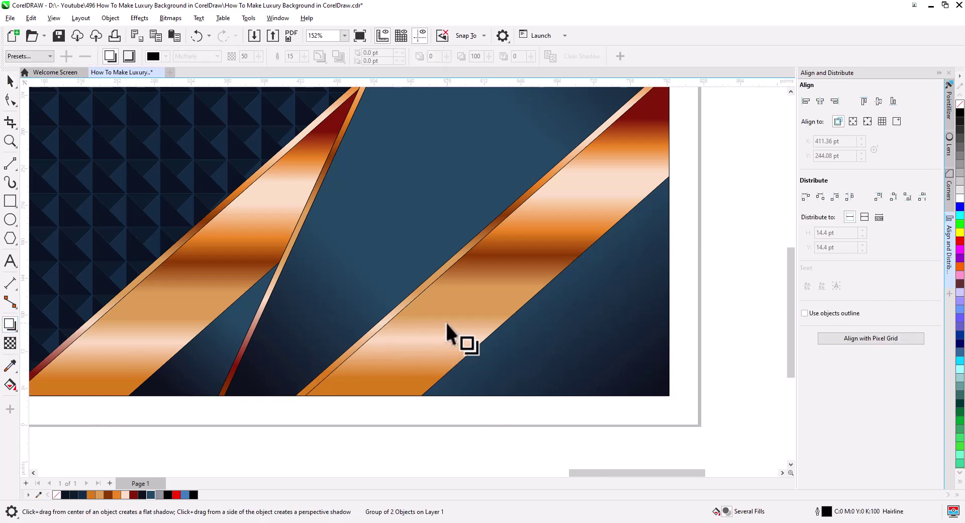
left_click_drag(465, 300, 325, 56)
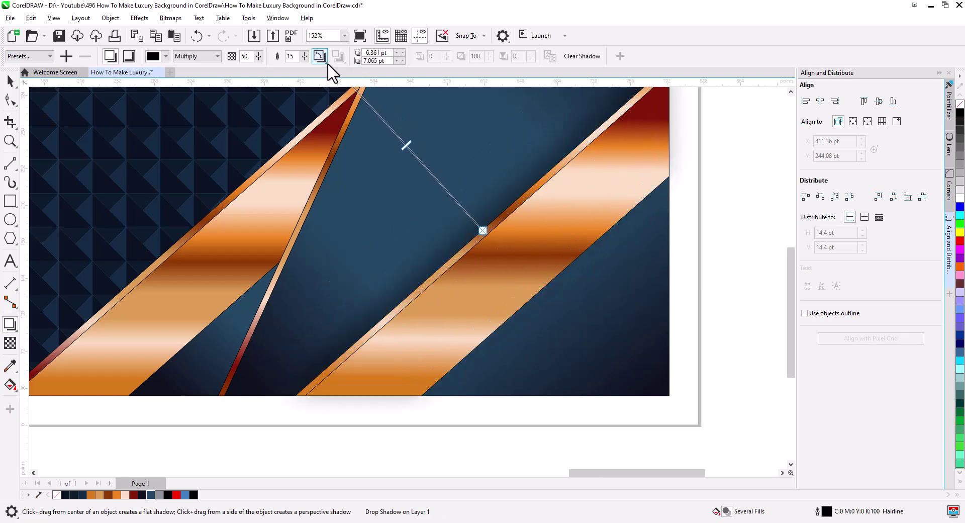
left_click_drag(407, 145, 365, 98)
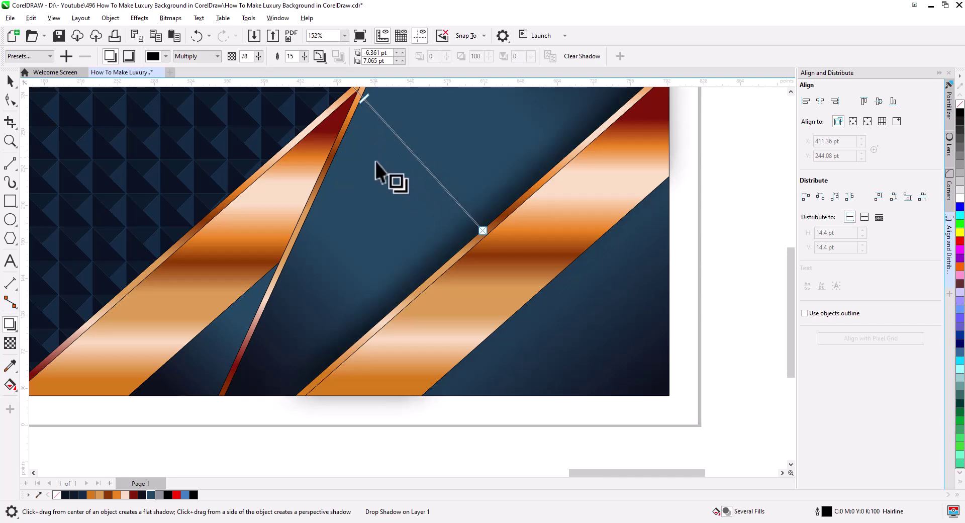
scroll(395, 254, "down", 1)
left_click_drag(397, 279, 405, 360)
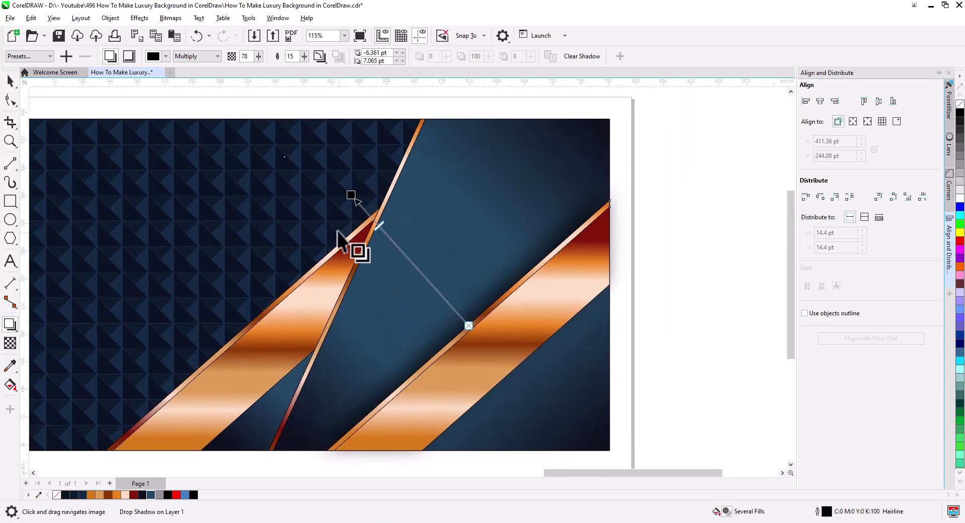
left_click_drag(351, 195, 348, 190)
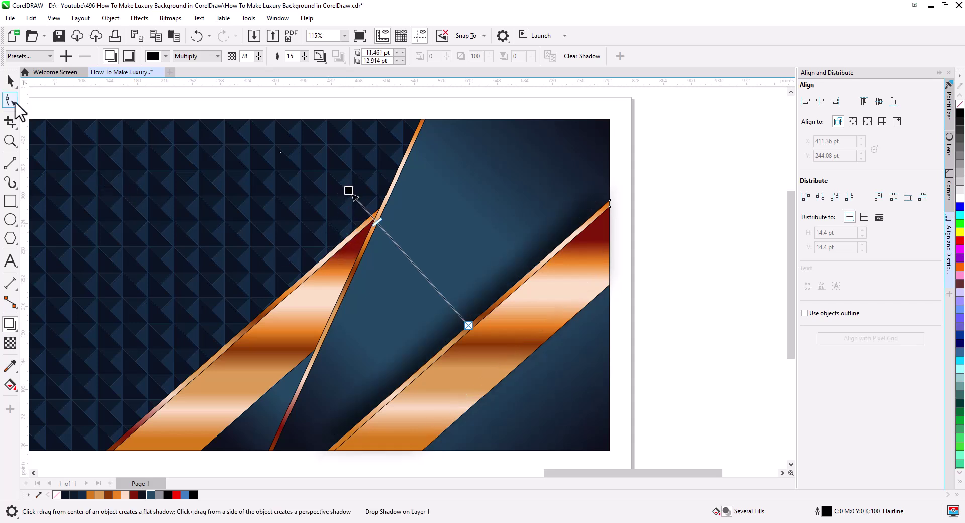
key("space")
Save the drop shadow settings as the preset 2.PST, replacing the existing file
scroll(316, 250, "down", 2)
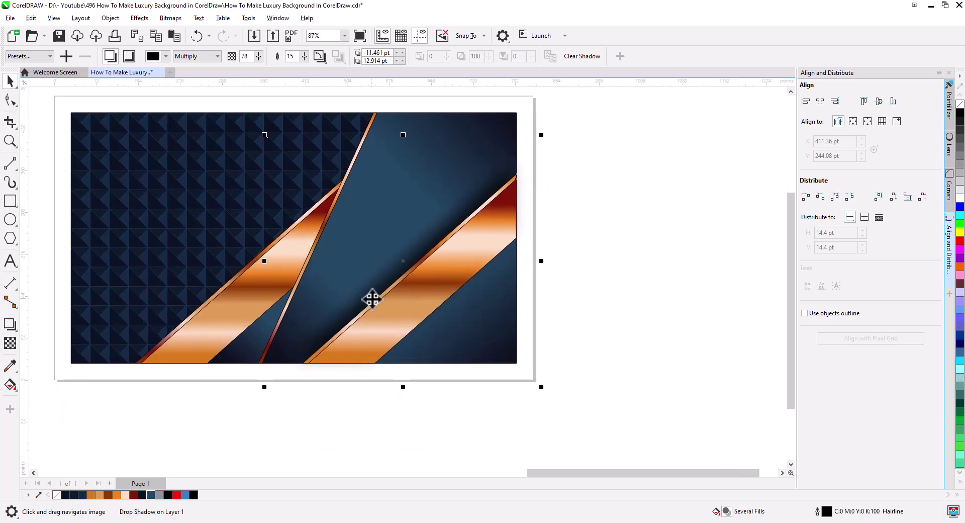
left_click(66, 57)
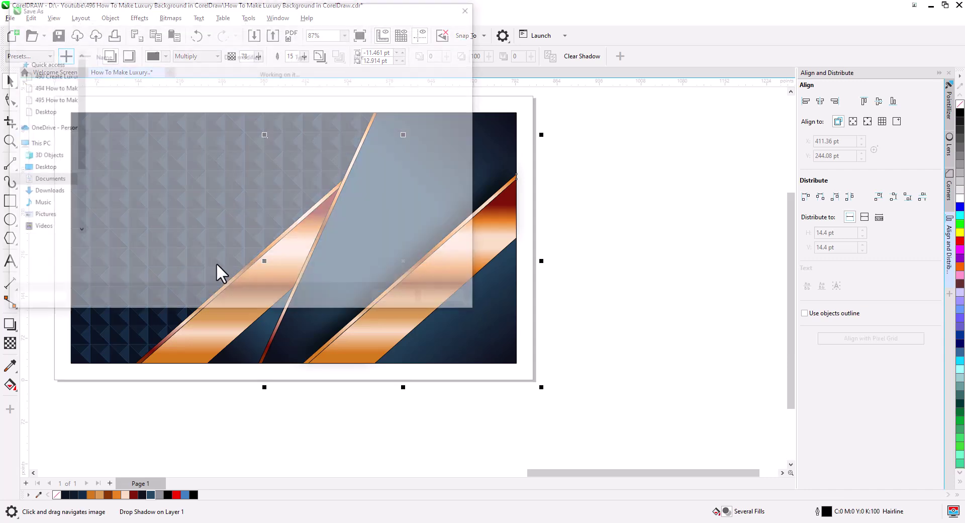
double_click(110, 70)
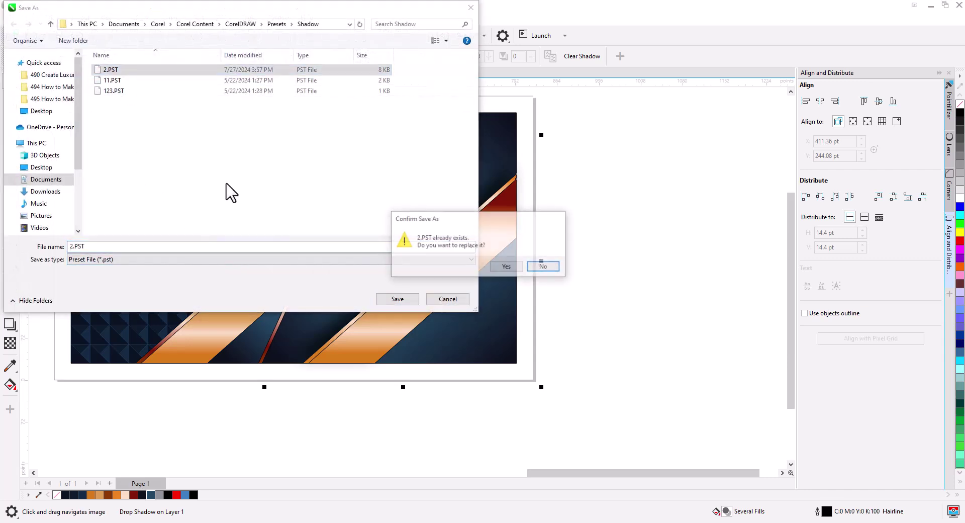
left_click(506, 266)
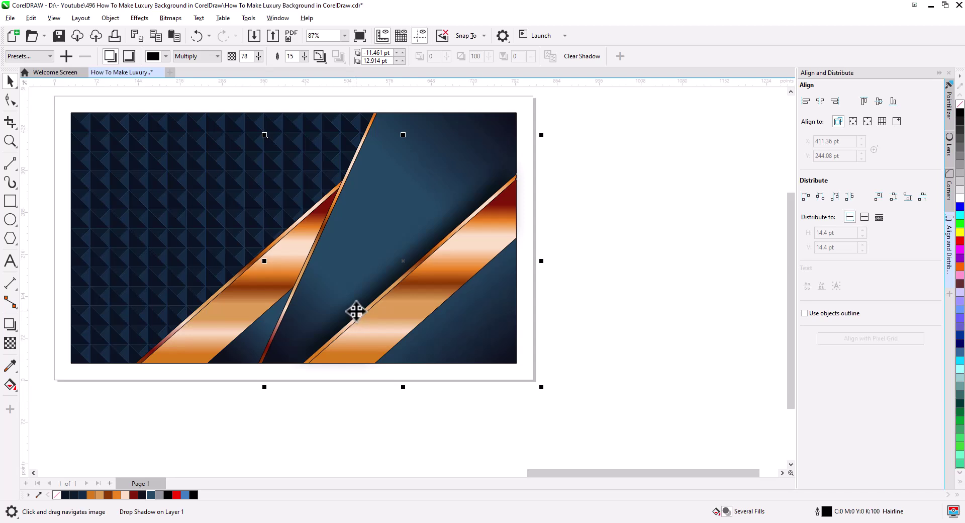
Break the drop shadow apart from the gold band group and enlarge it proportionally from its centre to about 107.2%
right_click(356, 312)
left_click(372, 319)
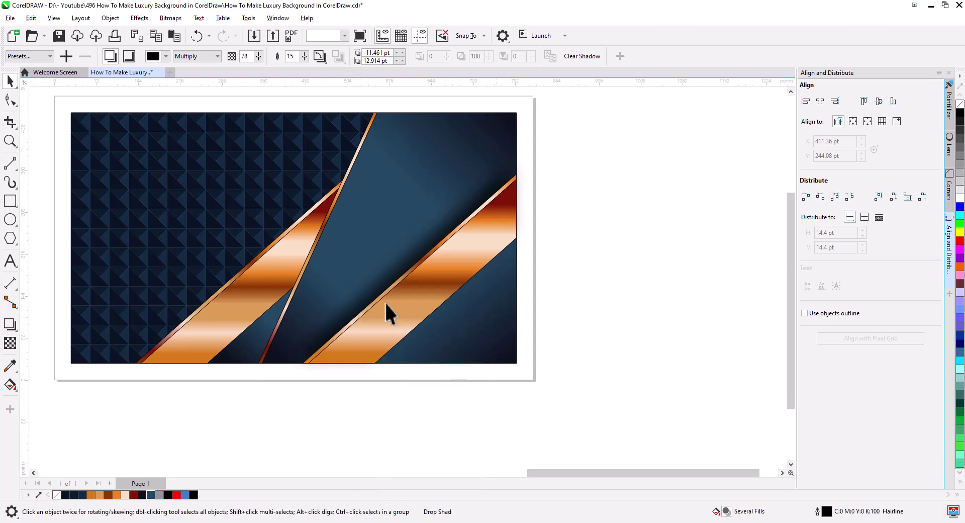
left_click(357, 307)
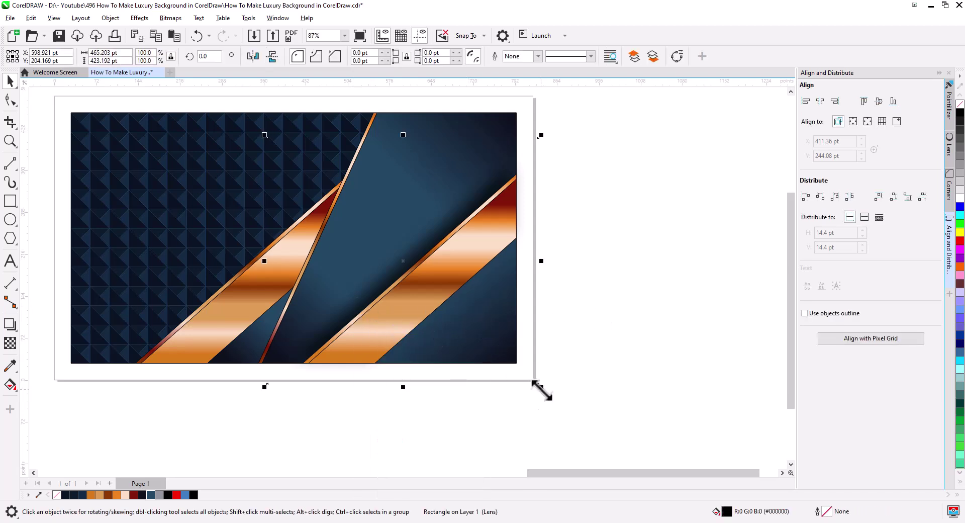
left_click_drag(542, 390, 556, 399)
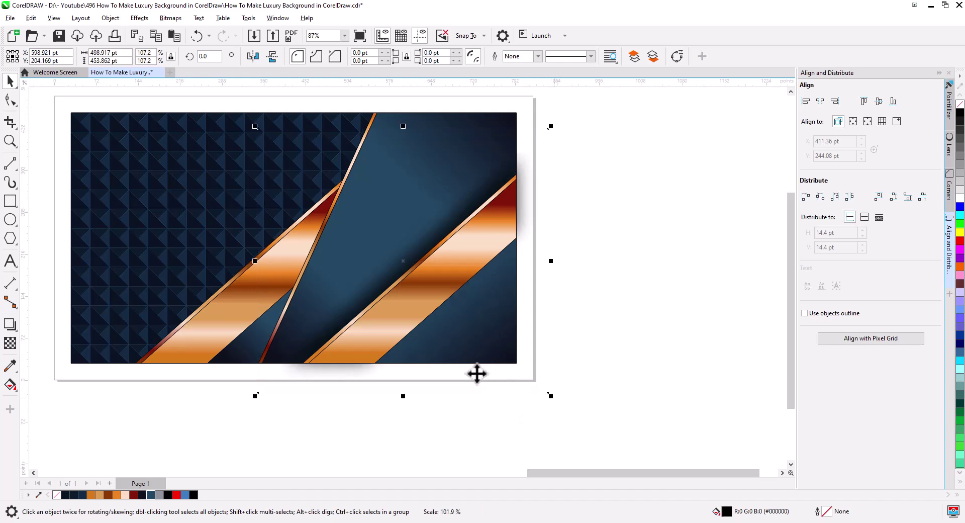
PowerClip the detached shadow inside the large blue panel
right_click(311, 378)
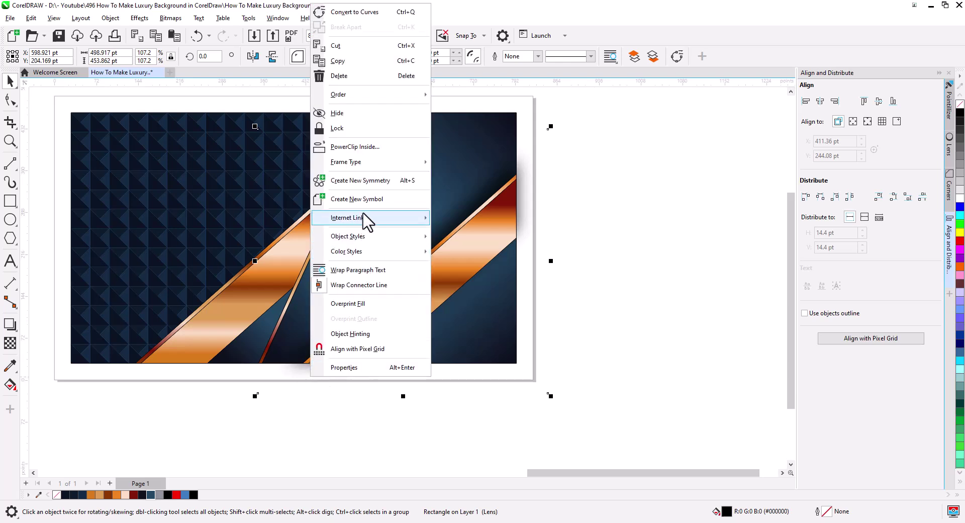
left_click(368, 147)
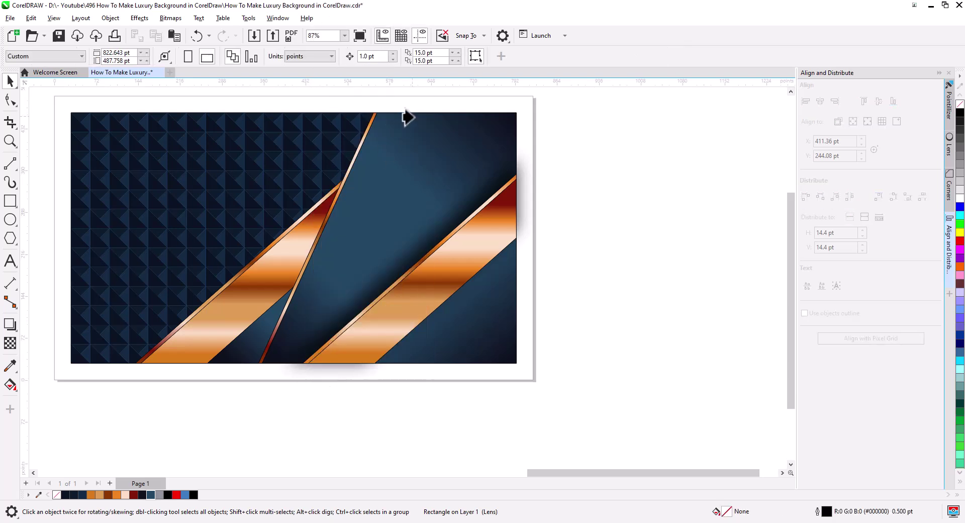
left_click(405, 114)
left_click(604, 233)
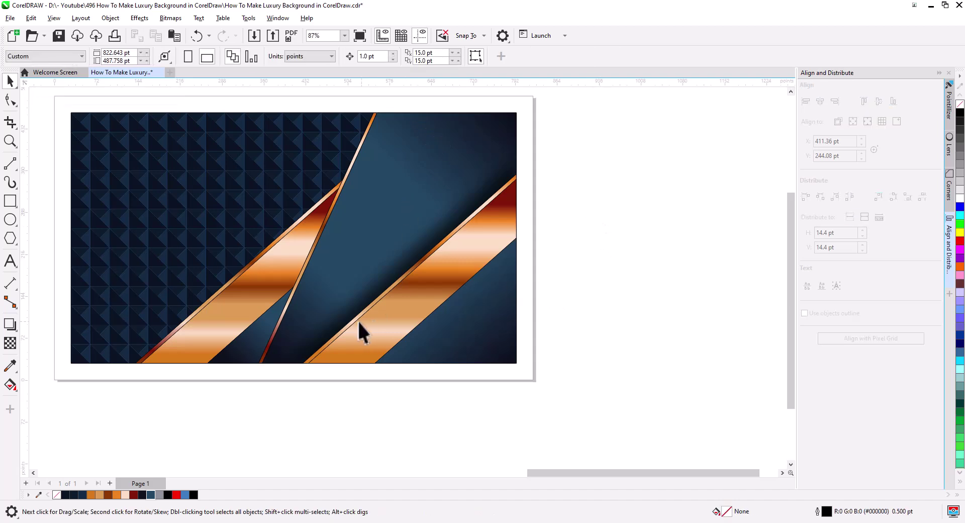
Group the large blue panel with the thin gold strip on its left edge and bring the group to the front of the page
scroll(363, 332, "up", 3)
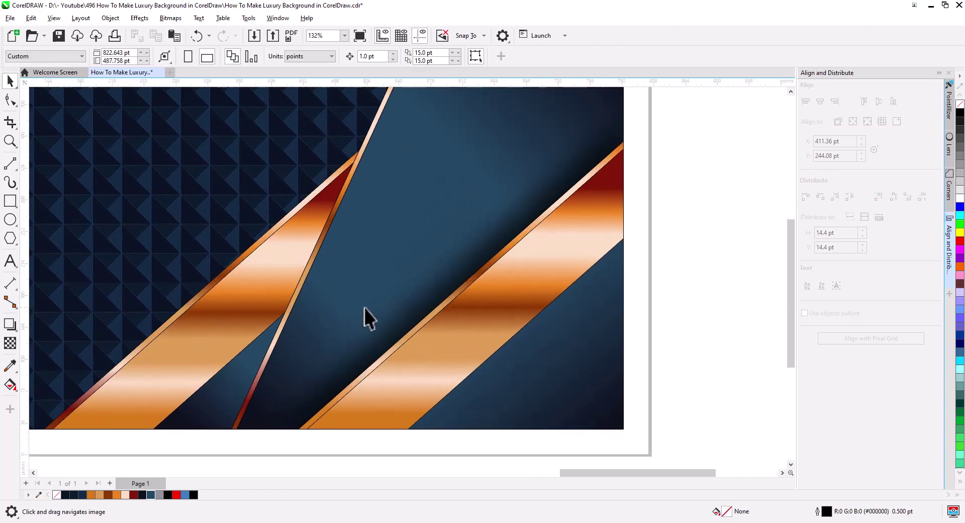
left_click(361, 304)
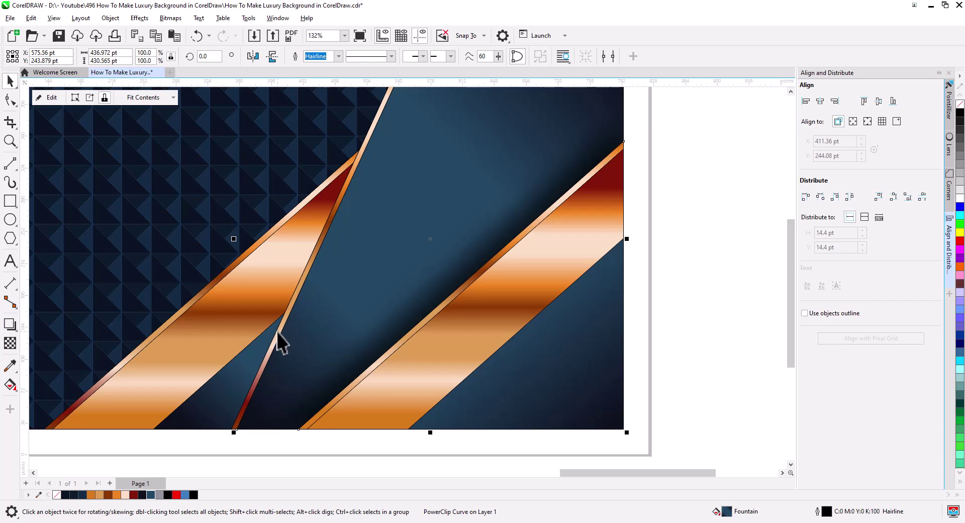
left_click(278, 332, "shift")
right_click(280, 332)
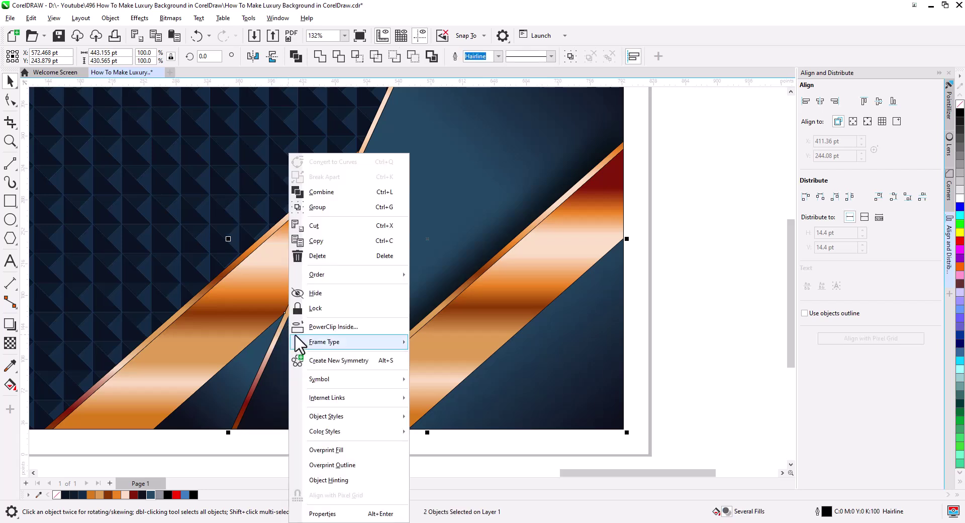
left_click(342, 208)
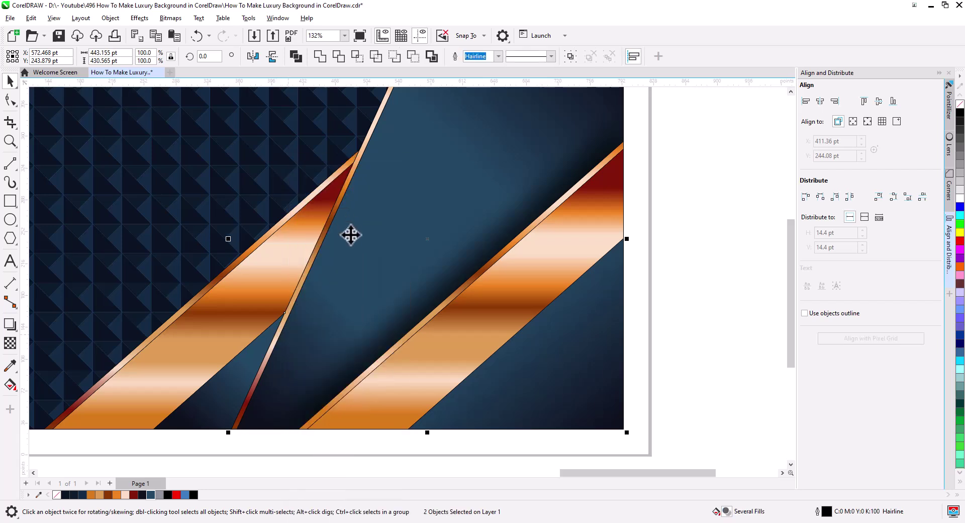
right_click(378, 258)
mouse_move(444, 246)
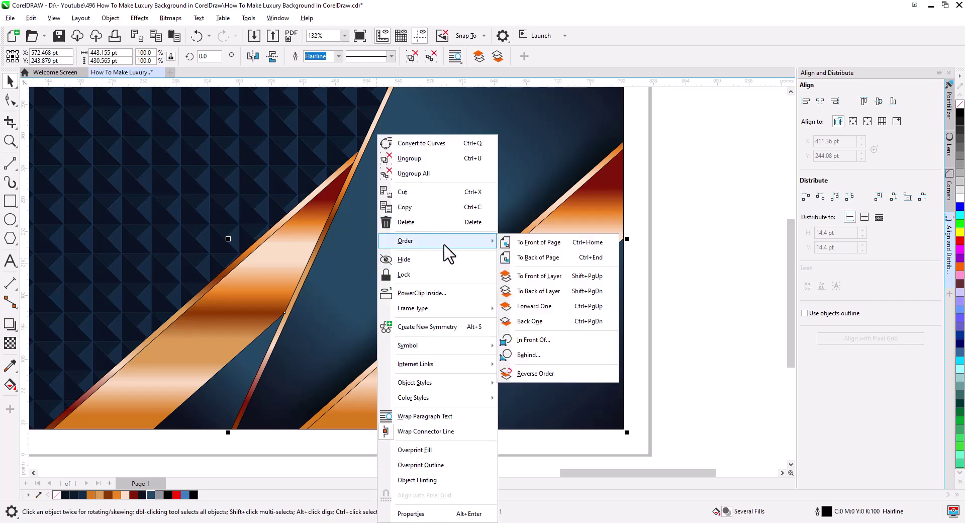
left_click(557, 244)
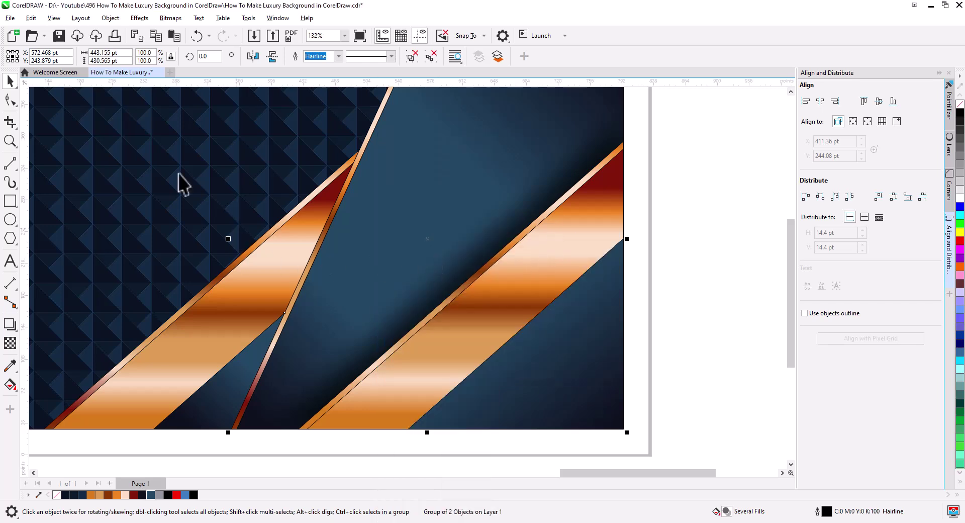
Apply the saved drop shadow preset 2 to the blue panel group
left_click(12, 326)
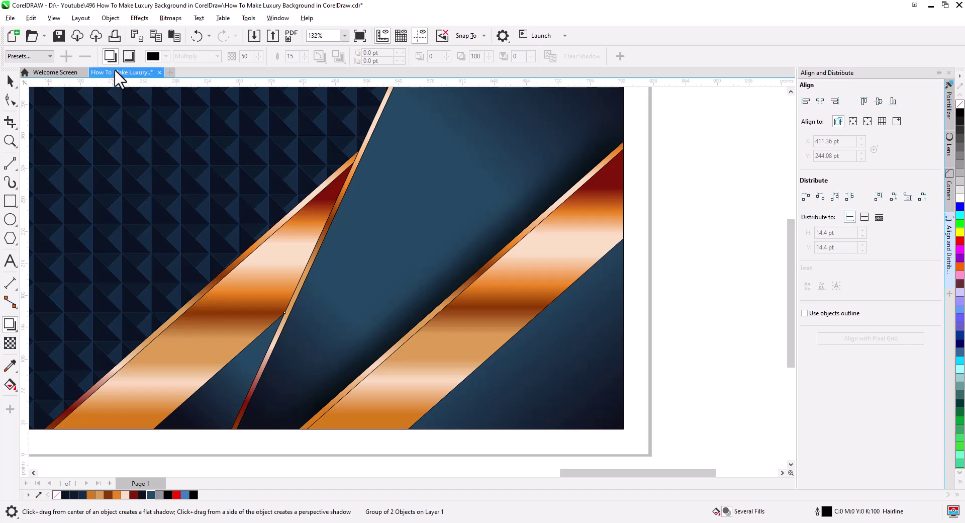
left_click(52, 56)
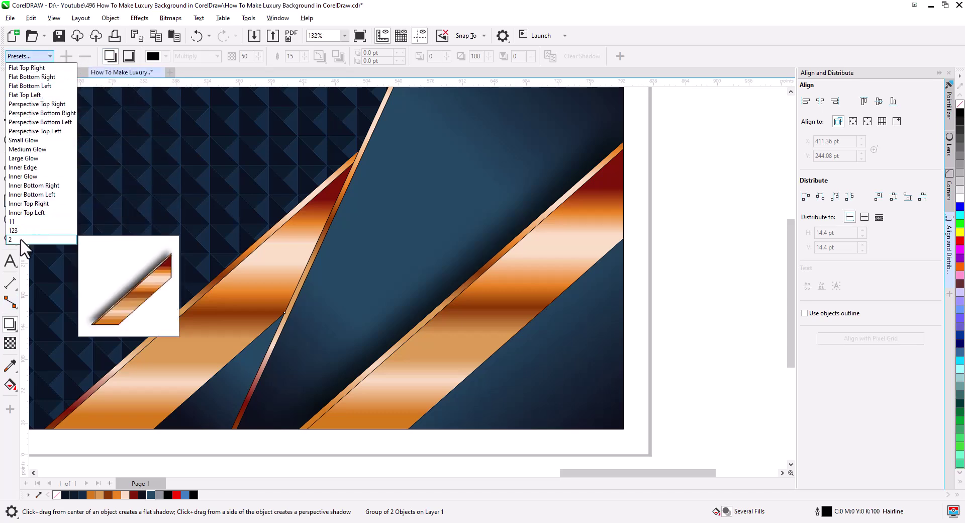
left_click(31, 227)
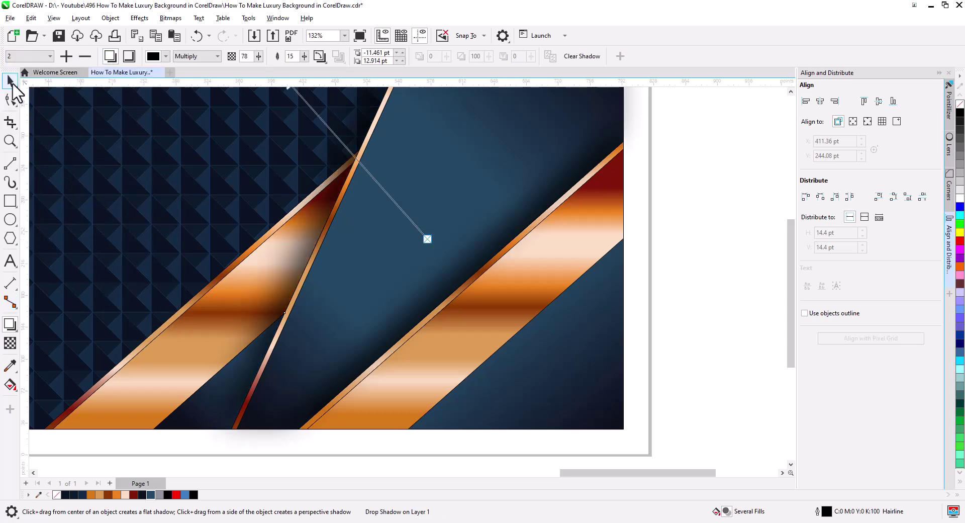
Break the drop shadow apart from the blue panel group and paste a duplicate of the shadow in place
left_click(10, 80)
right_click(292, 270)
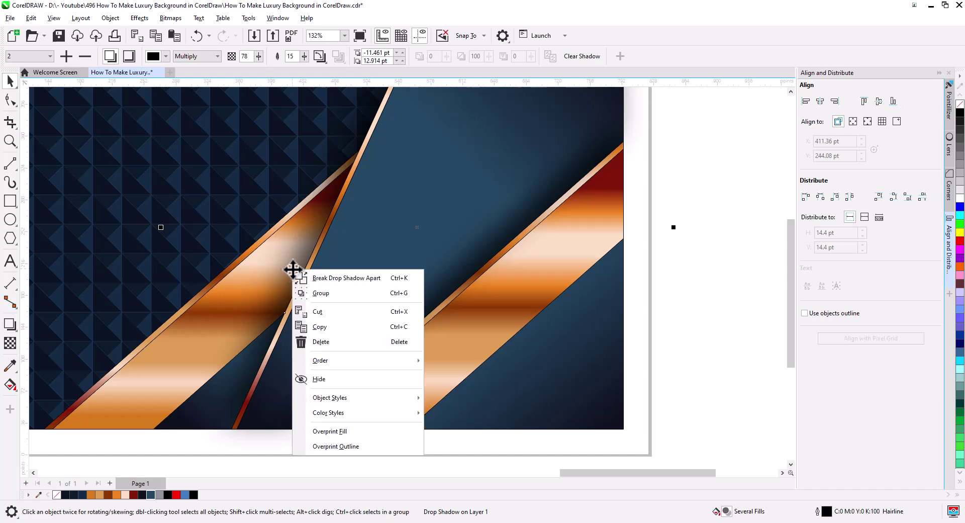
left_click(324, 278)
scroll(345, 308, "down", 3)
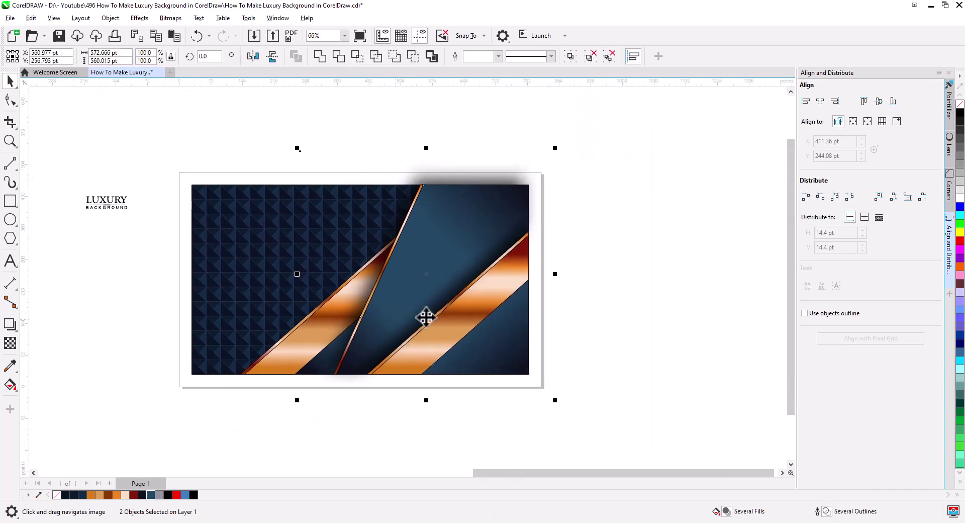
left_click(574, 289)
left_click(435, 182)
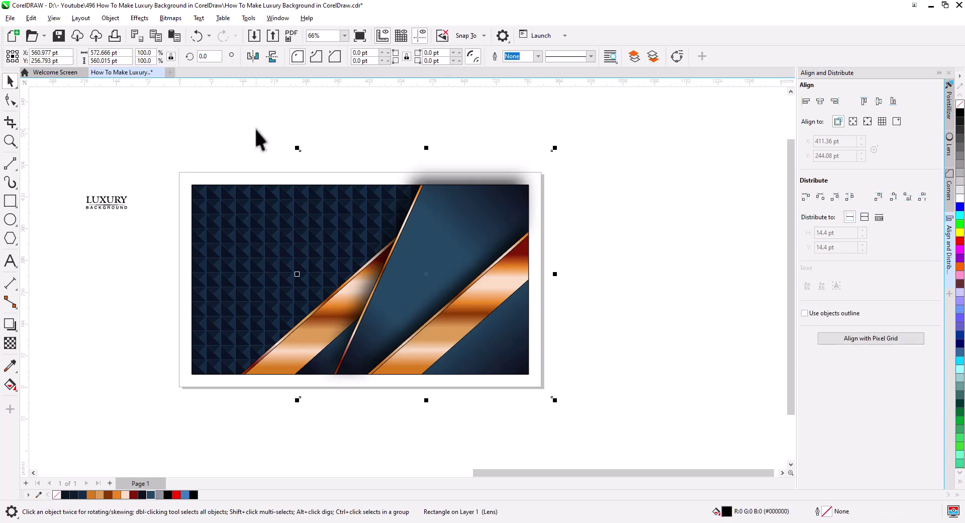
left_click(175, 37)
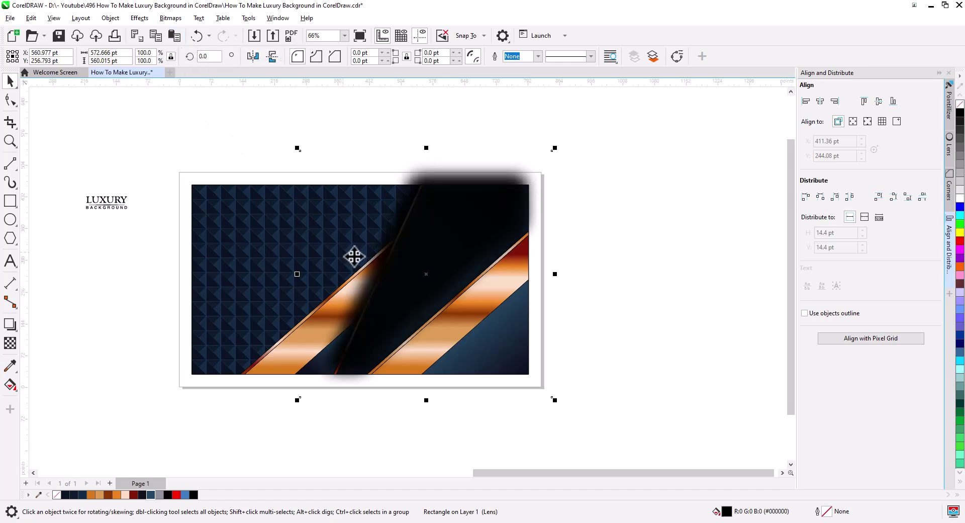
PowerClip a copy of the blue panel's detached shadow inside the wide gold band on the artwork's left side
scroll(399, 301, "up", 2)
right_click(389, 309)
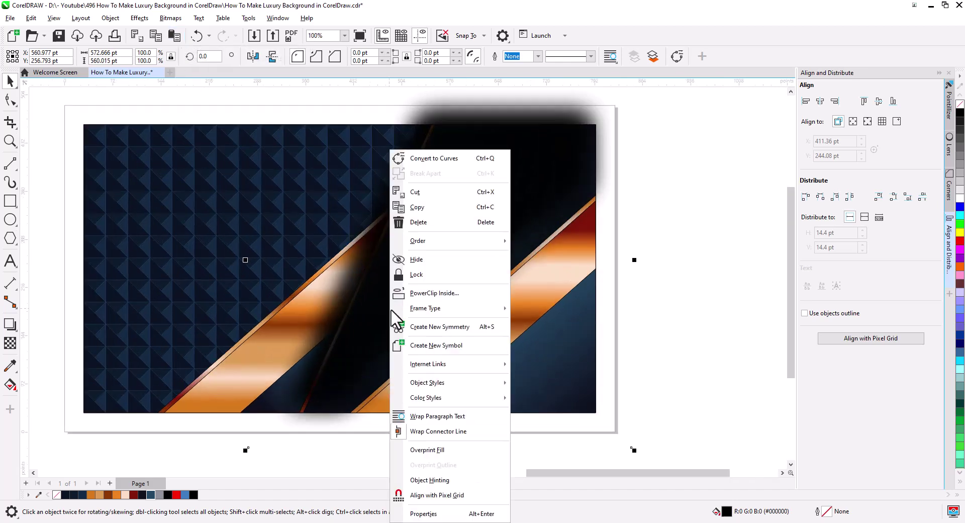
left_click(436, 309)
left_click(187, 410)
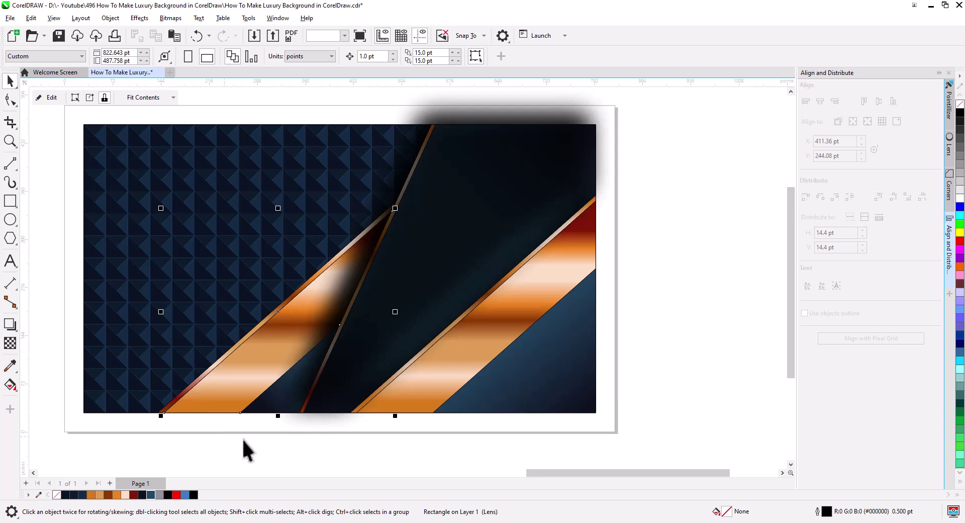
PowerClip the next copy of the blue panel's shadow inside the navy-patterned background shape
right_click(406, 293)
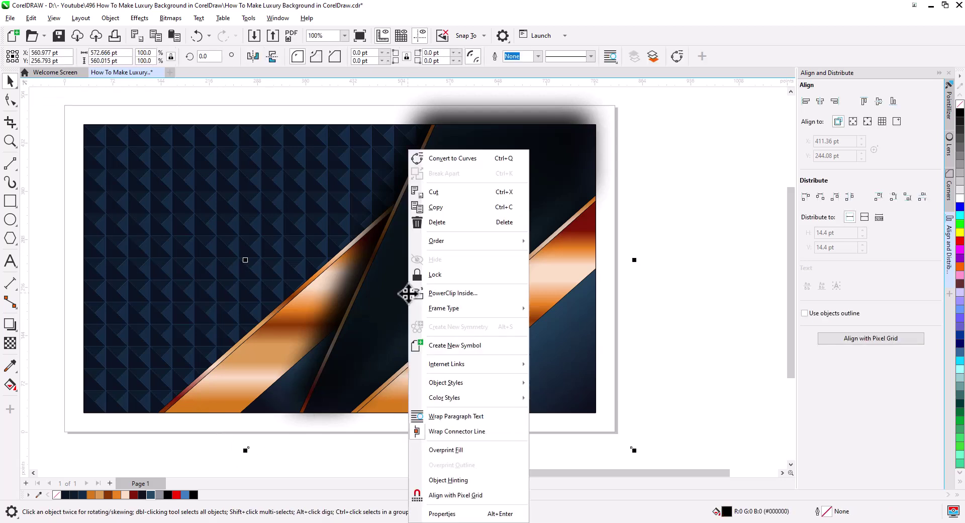
left_click(456, 297)
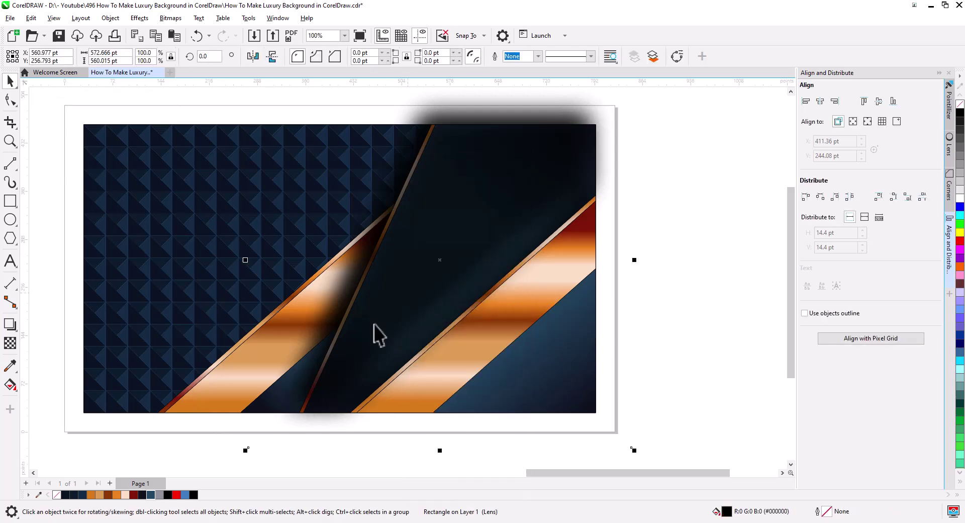
left_click(152, 405)
left_click(238, 433)
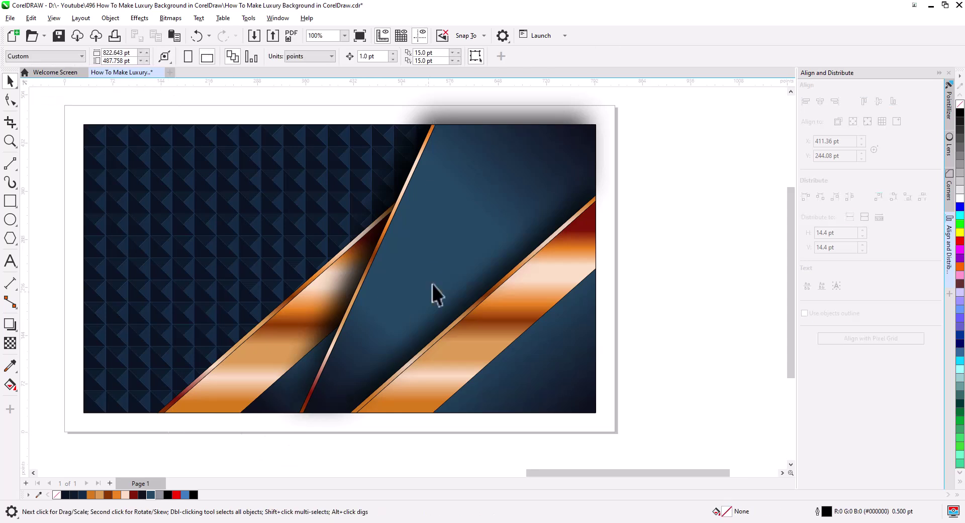
Send the remaining shadow to the back of the page and PowerClip it inside the small dark-blue shape between the left gold band and the blue panel
right_click(541, 119)
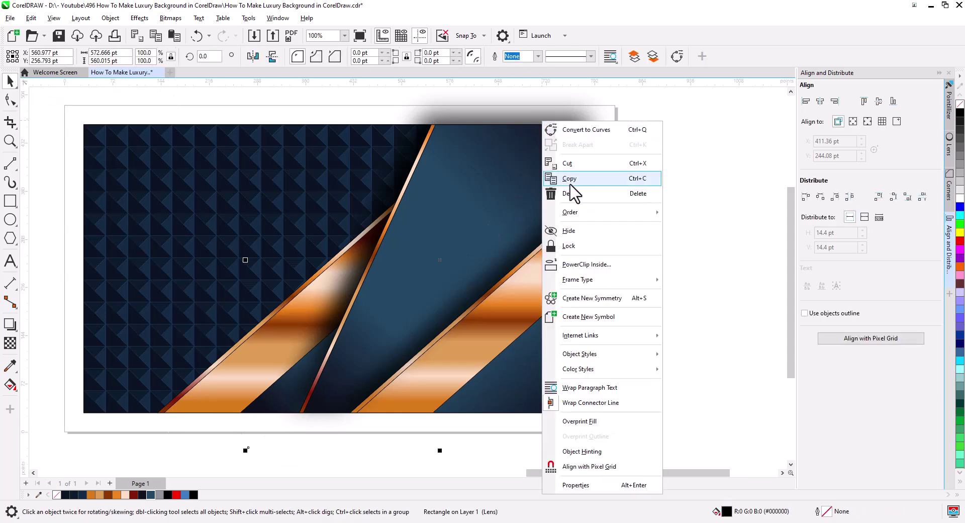
mouse_move(610, 213)
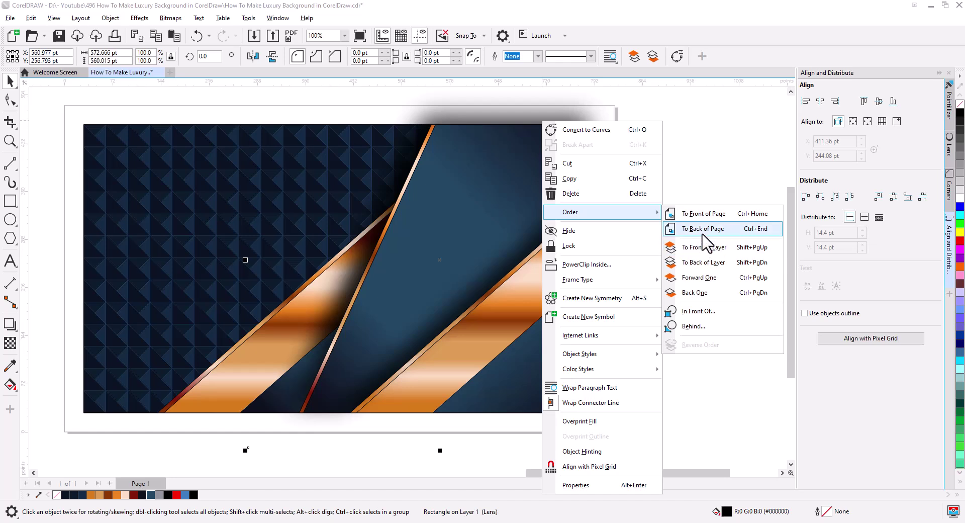
left_click(703, 229)
right_click(518, 117)
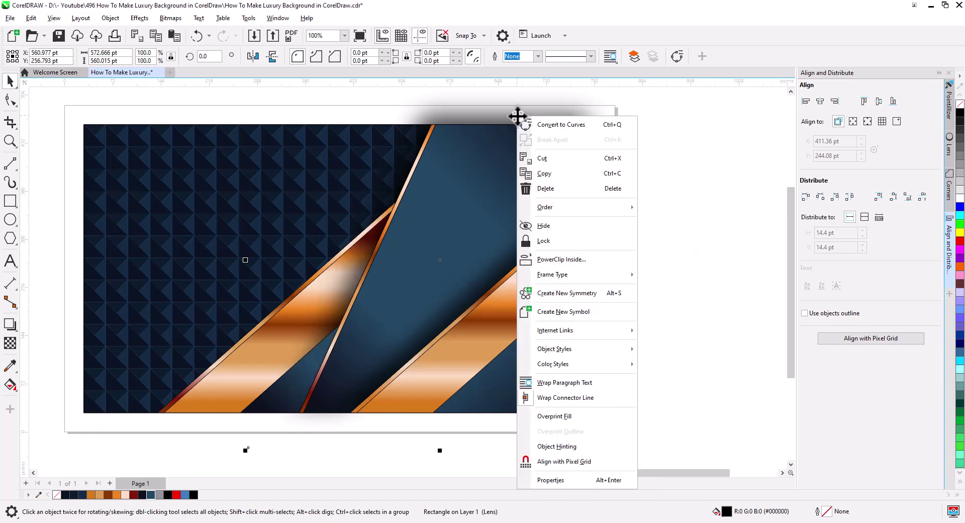
left_click(567, 261)
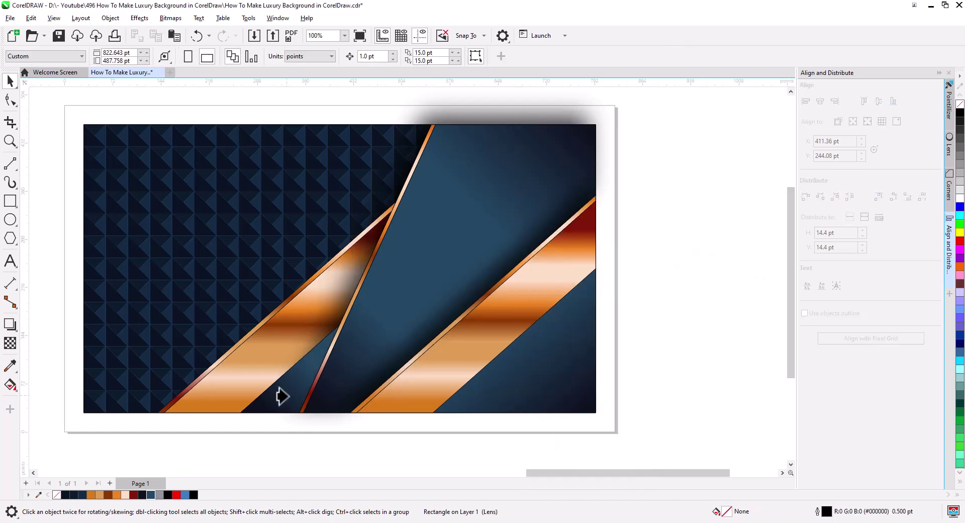
left_click(281, 396)
left_click(313, 426)
Group the left gold band with the thin gold strip along its edge and bring the group to the front of the page
scroll(331, 396, "down", 1)
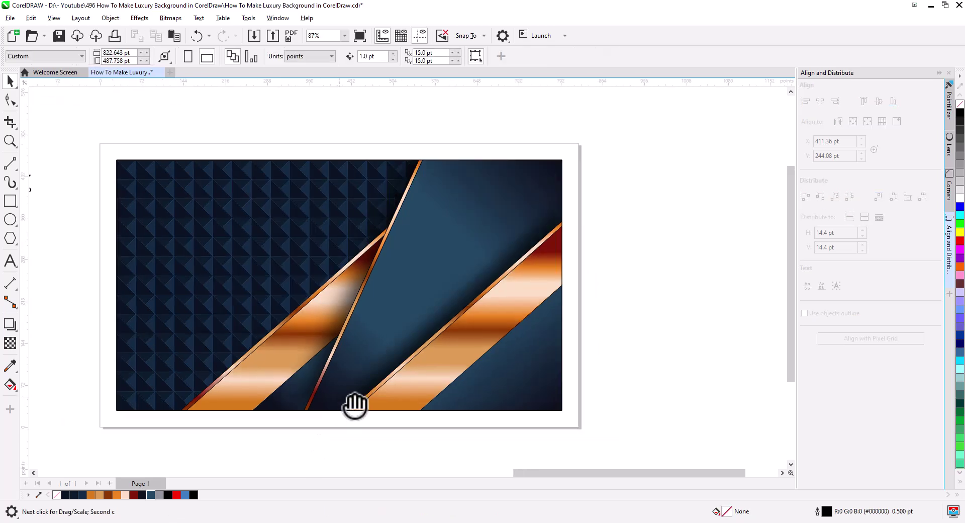
left_click_drag(354, 405, 475, 395)
scroll(322, 397, "up", 3)
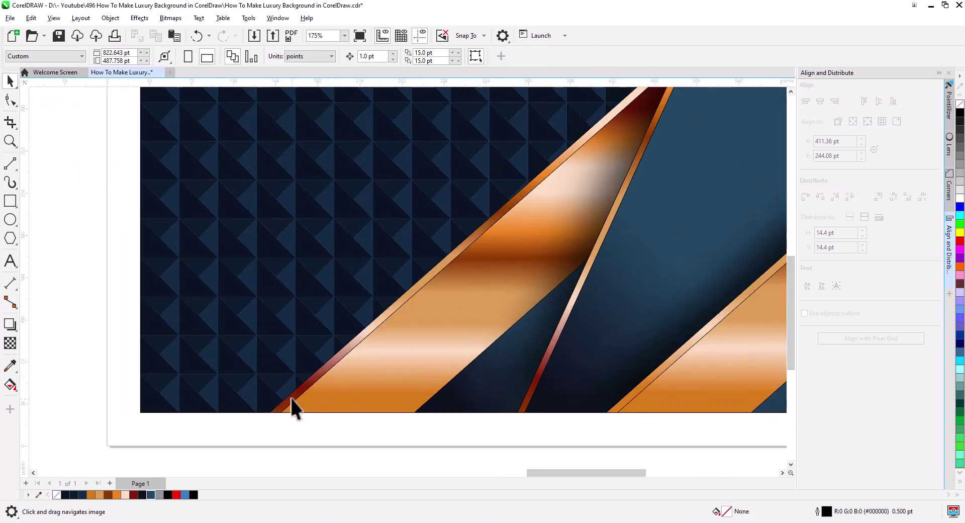
left_click(327, 409)
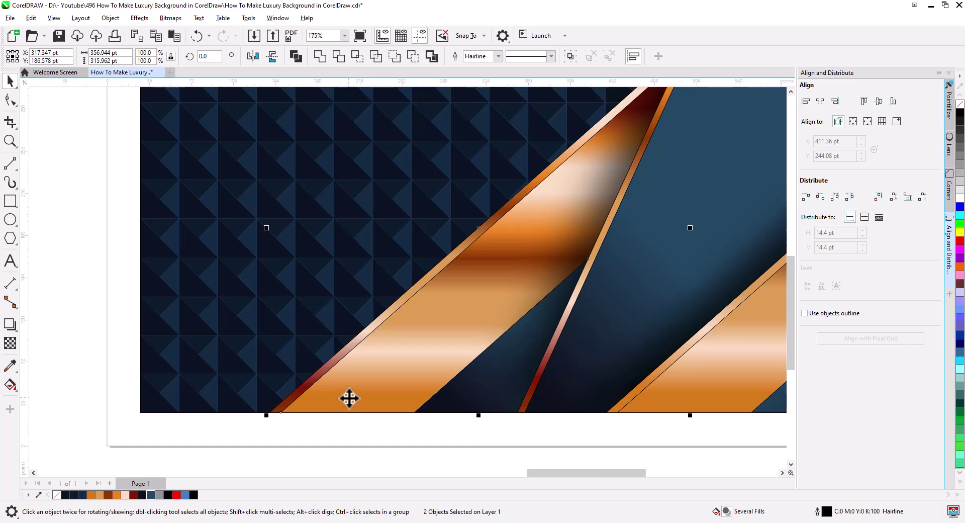
right_click(348, 400)
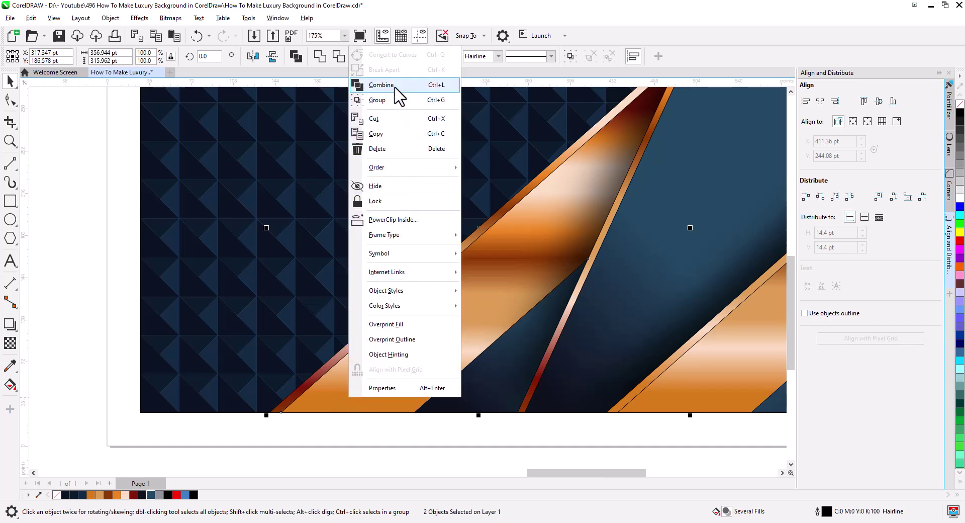
left_click(395, 101)
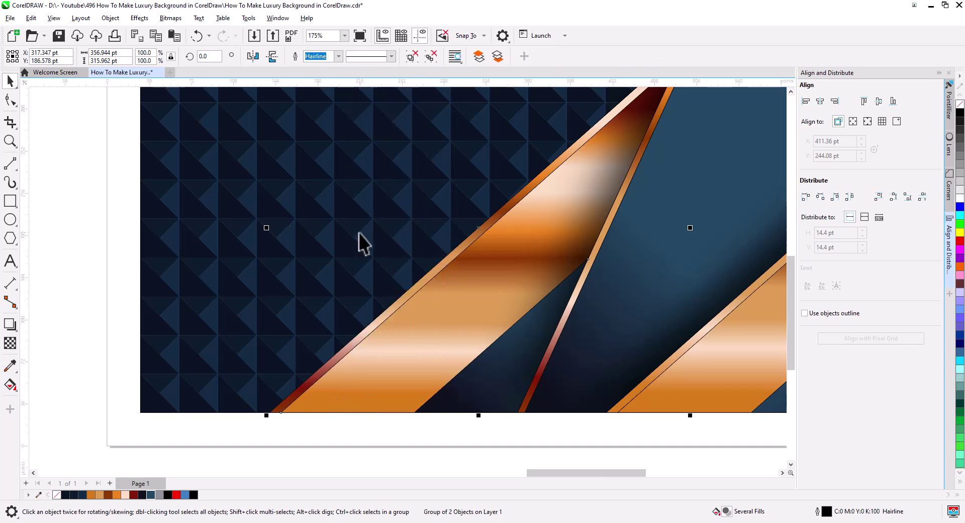
right_click(400, 350)
mouse_move(459, 242)
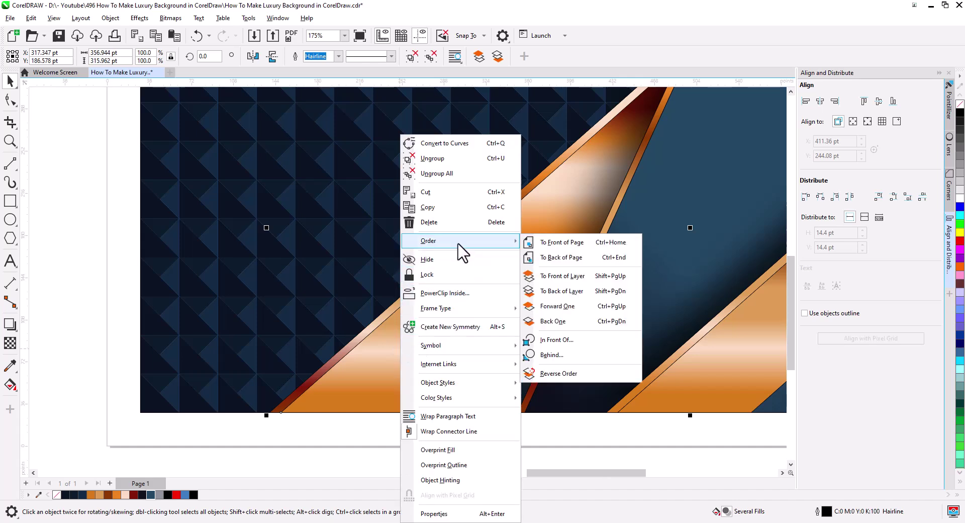
left_click(555, 249)
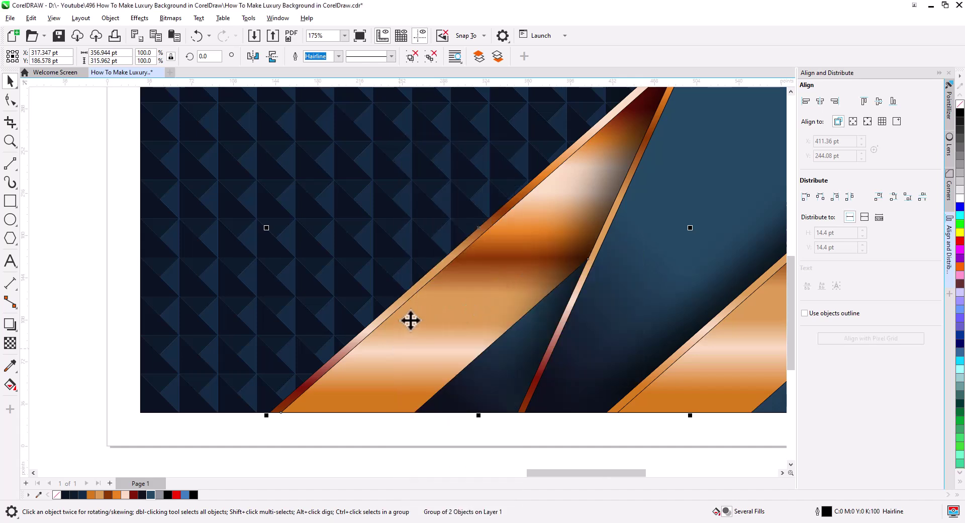
Apply the saved drop shadow preset 2 to the left gold band group
left_click(10, 324)
left_click(50, 56)
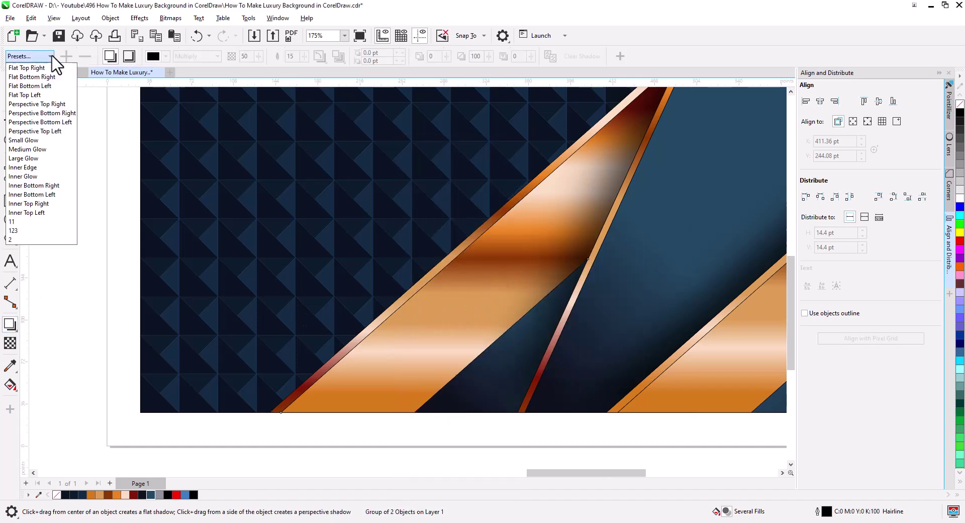
left_click(30, 240)
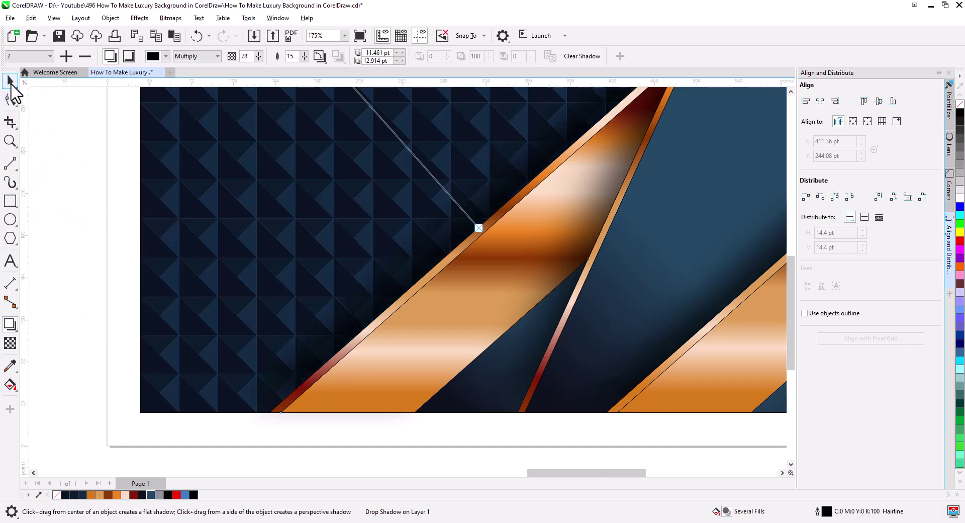
Break the drop shadow apart from the left gold band group and enlarge the detached shadow to about 110.5%
left_click(11, 81)
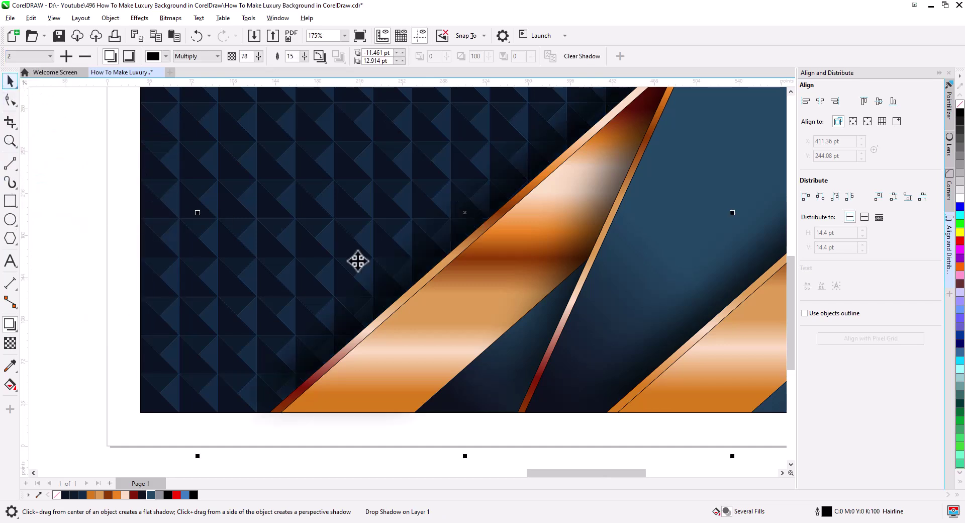
right_click(396, 294)
left_click(419, 305)
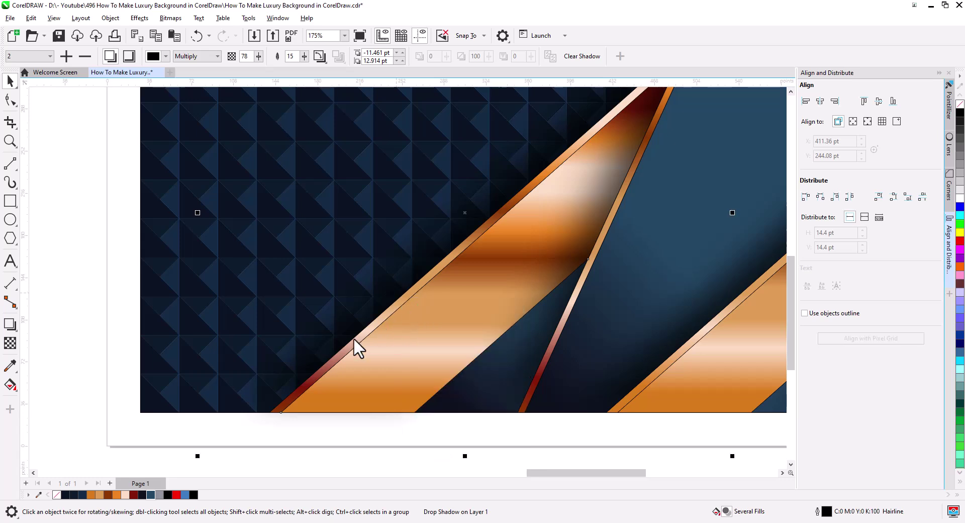
left_click(112, 336)
left_click(307, 371)
scroll(307, 371, "down", 3)
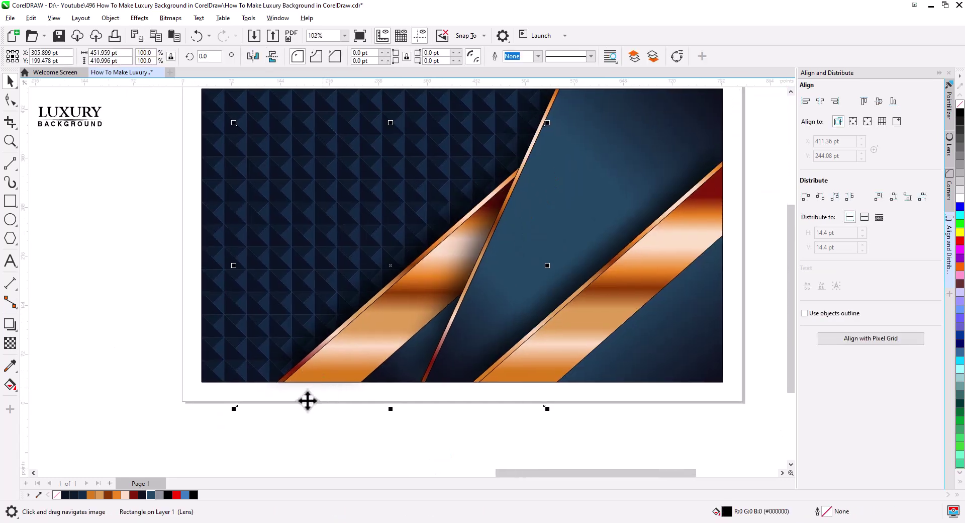
left_click_drag(235, 407, 212, 427)
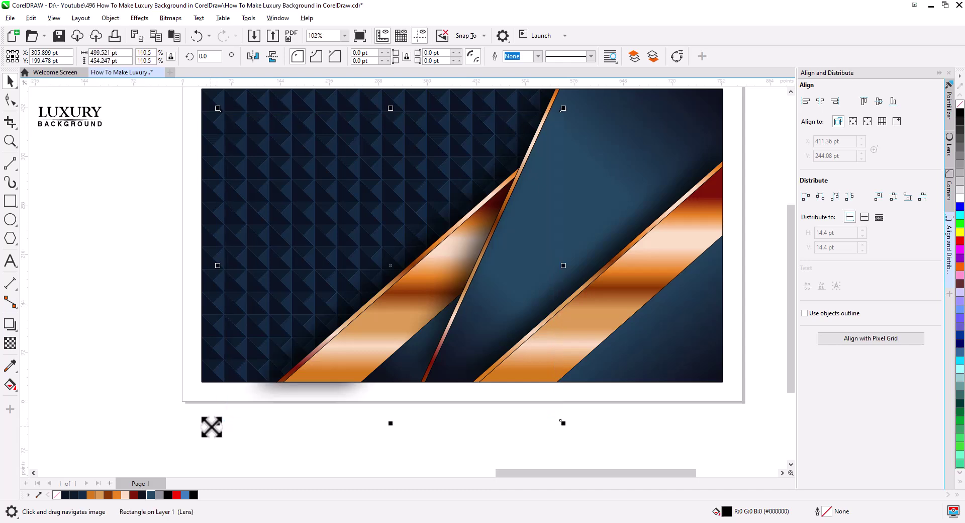
PowerClip the enlarged gold band shadow inside the navy-patterned background shape
right_click(292, 396)
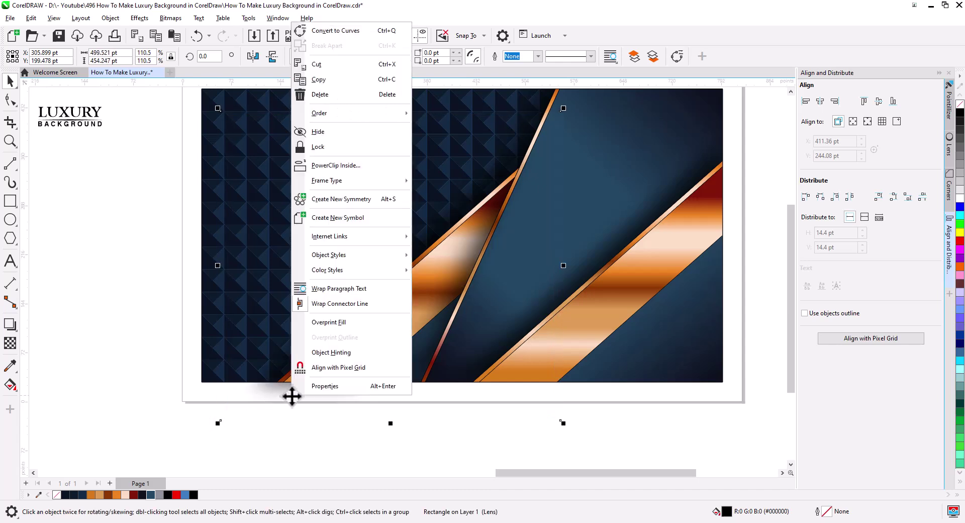
left_click(347, 165)
left_click(206, 101)
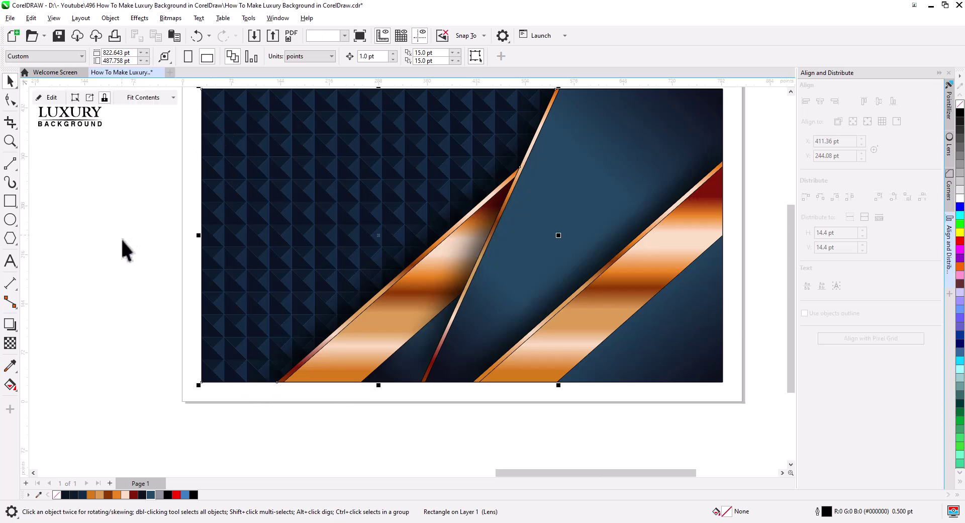
Add a one-step inside contour with an 11.5 pt offset to the large blue panel group
scroll(459, 301, "down", 1)
left_click_drag(488, 322, 451, 347)
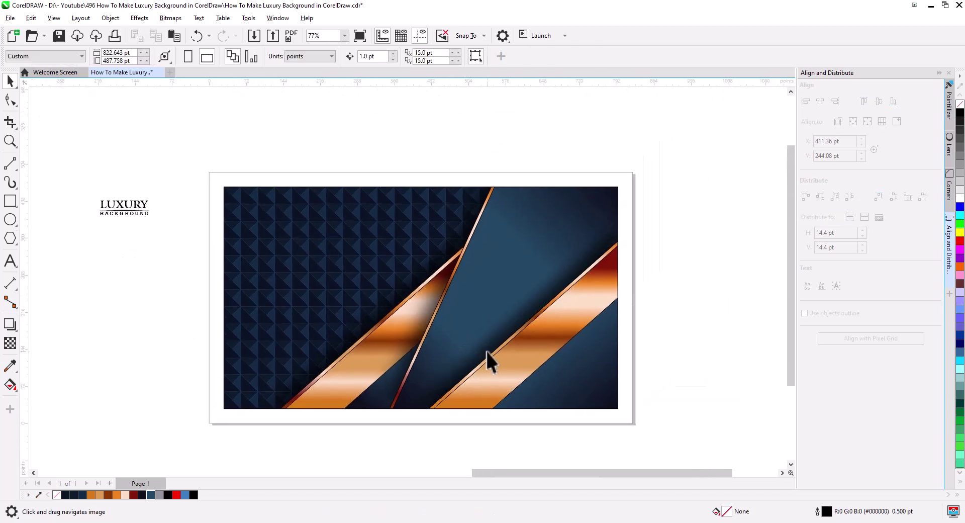
scroll(649, 382, "up", 1)
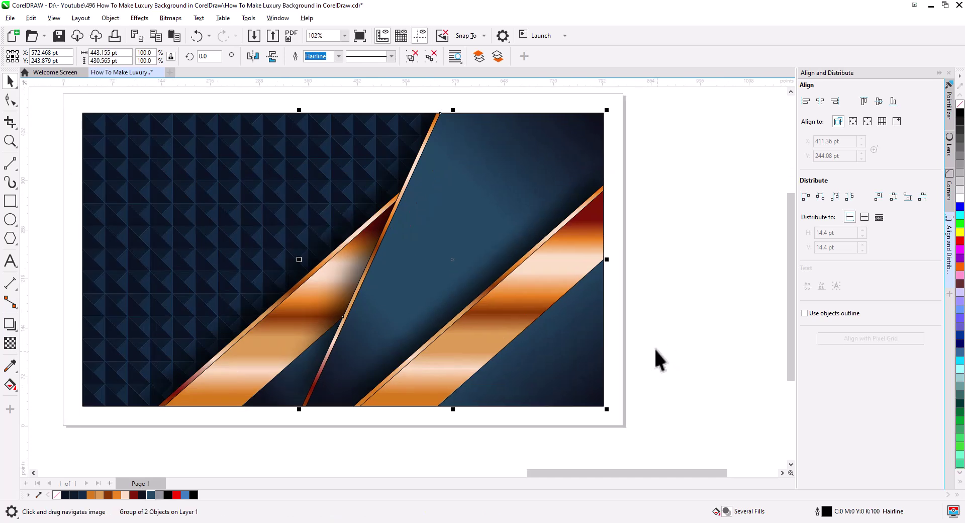
left_click_drag(670, 327, 661, 325)
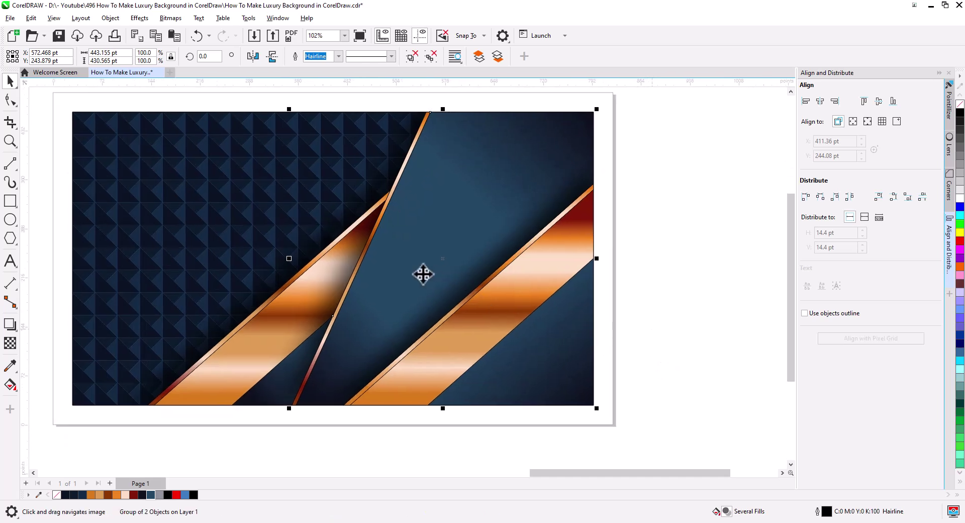
left_click(11, 328)
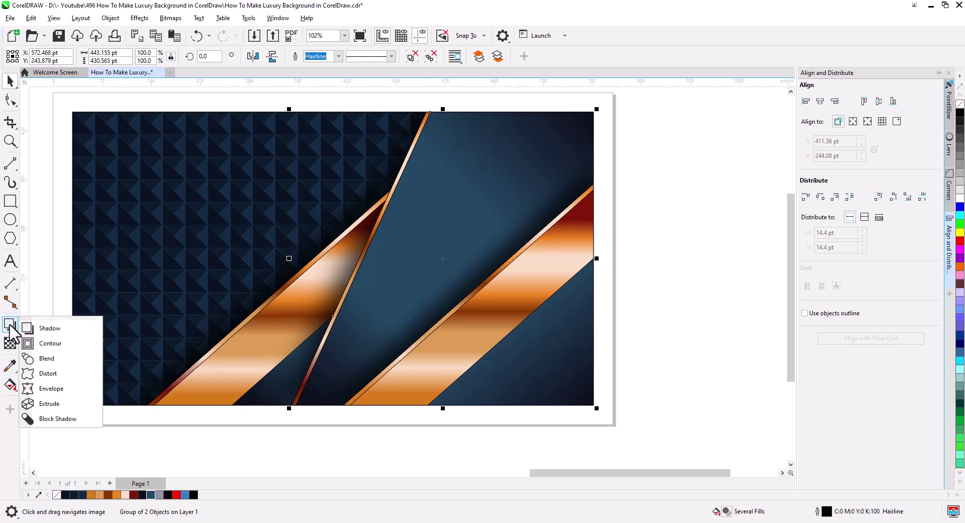
left_click(52, 344)
left_click(264, 56)
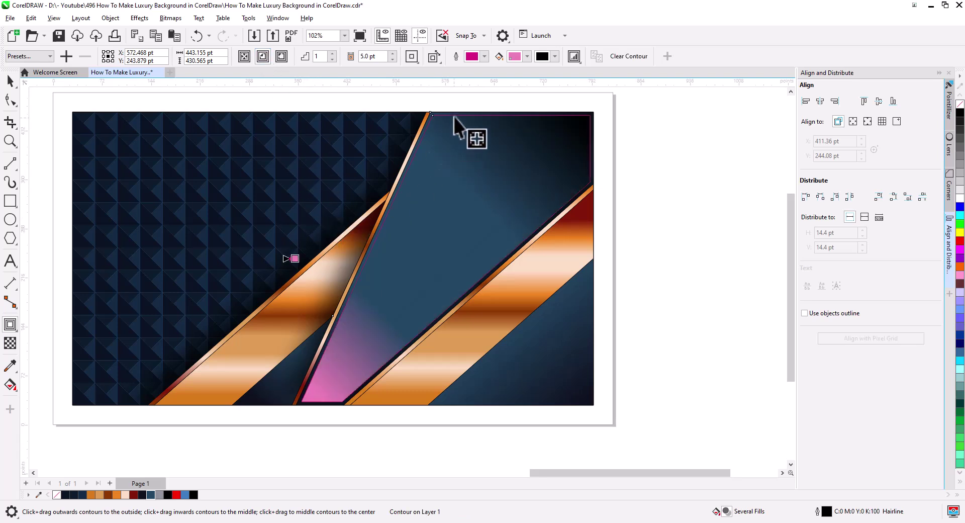
left_click(392, 54)
left_click(392, 54)
left_click(391, 54)
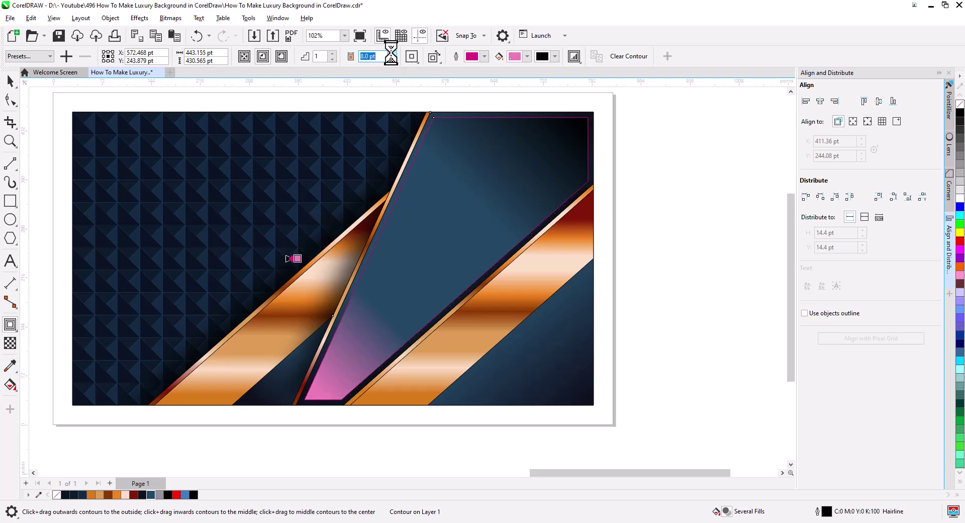
left_click(392, 54)
left_click(392, 54)
left_click(392, 54)
left_click(392, 54)
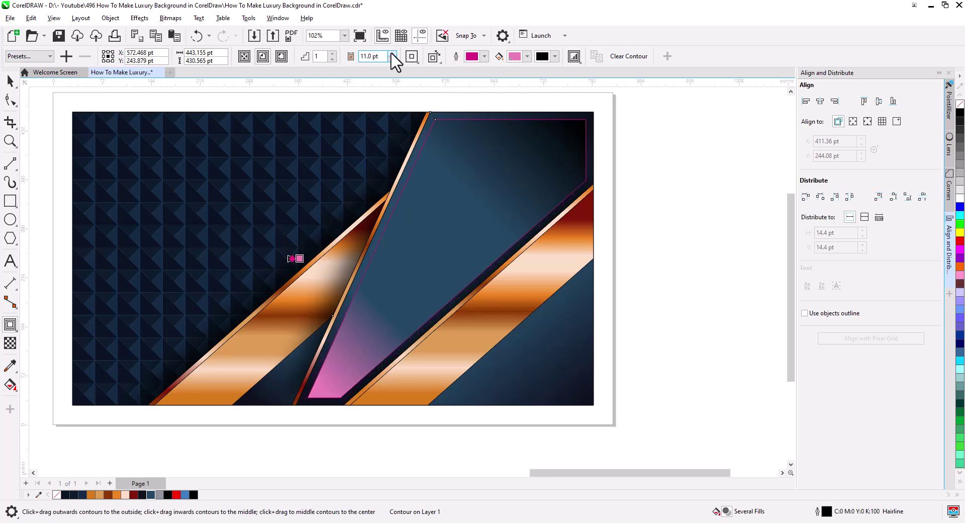
Break the contour apart from the blue panel group and fill the separated inner shape with white
left_click(10, 81)
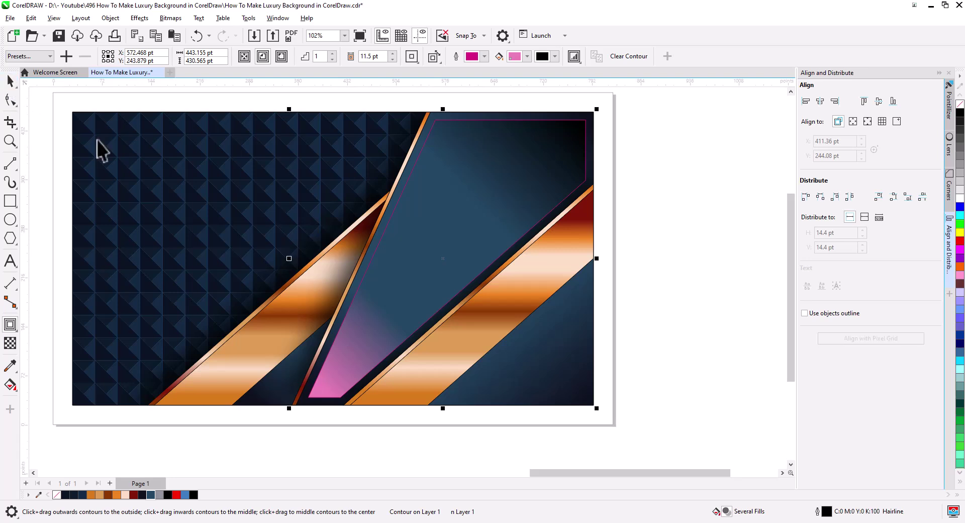
right_click(371, 268)
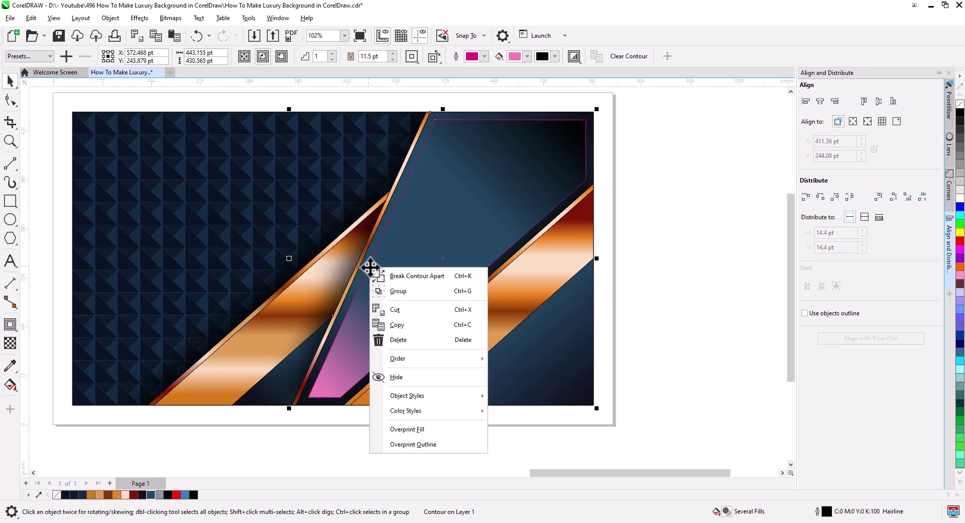
left_click(379, 276)
left_click(663, 276)
left_click(417, 248)
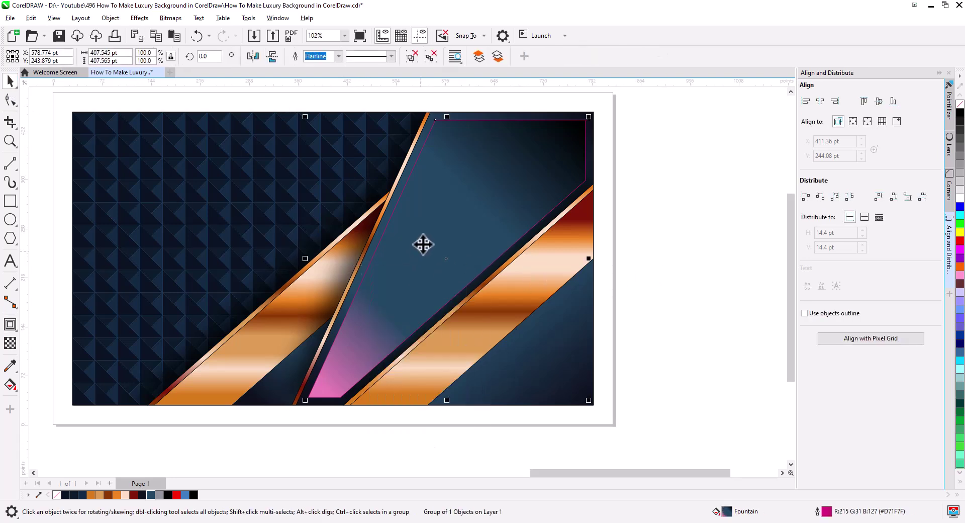
left_click(959, 199)
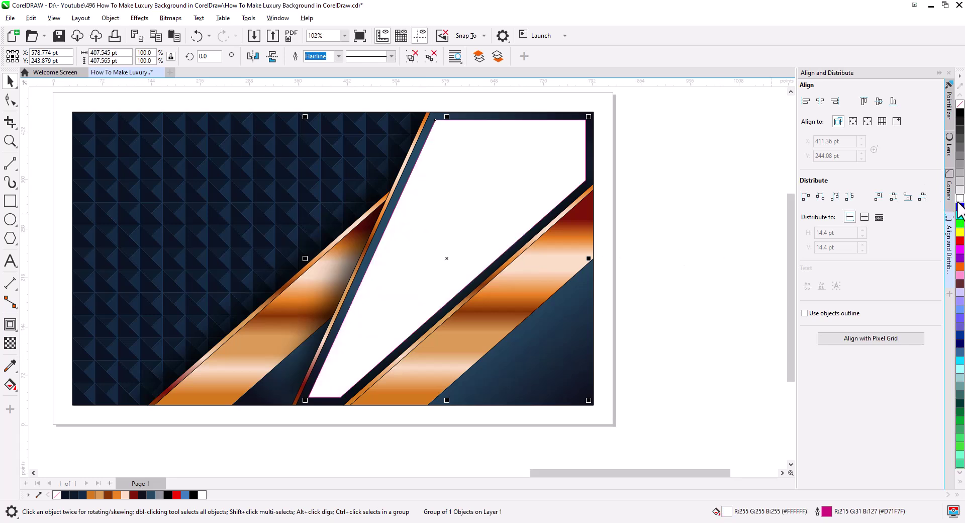
Fill the white inner contour shape with black, remove its outline, and move it horizontally onto the empty workspace beside the page
left_click(960, 112)
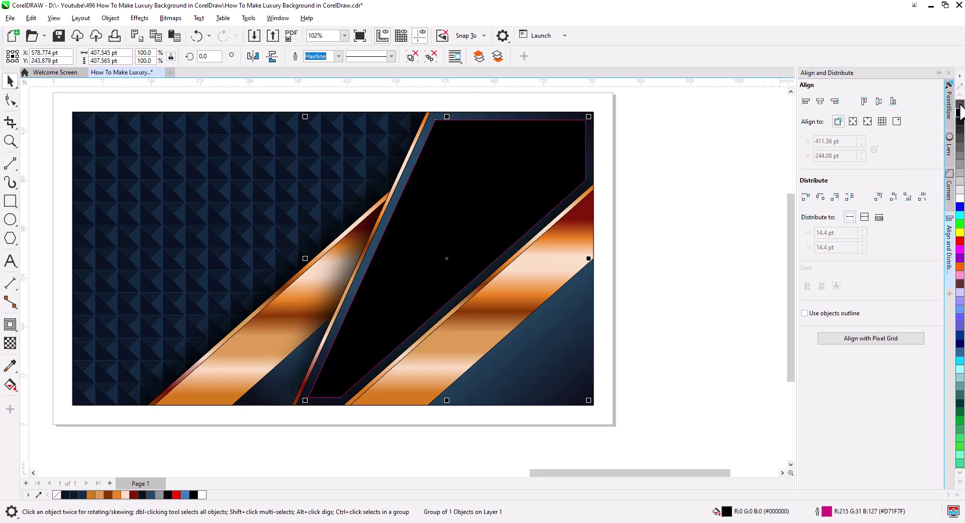
right_click(960, 104)
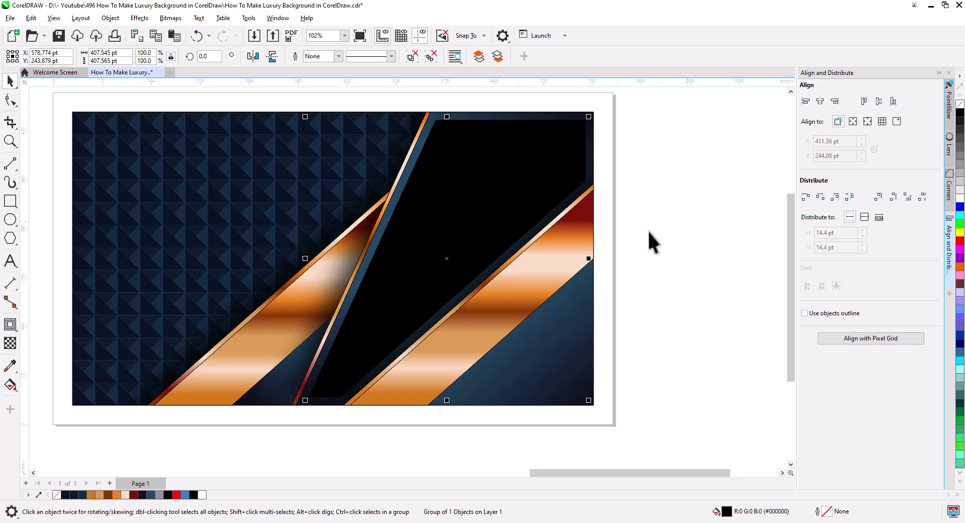
left_click_drag(646, 256, 424, 233)
left_click_drag(258, 219, 638, 228)
left_click_drag(650, 276, 533, 306)
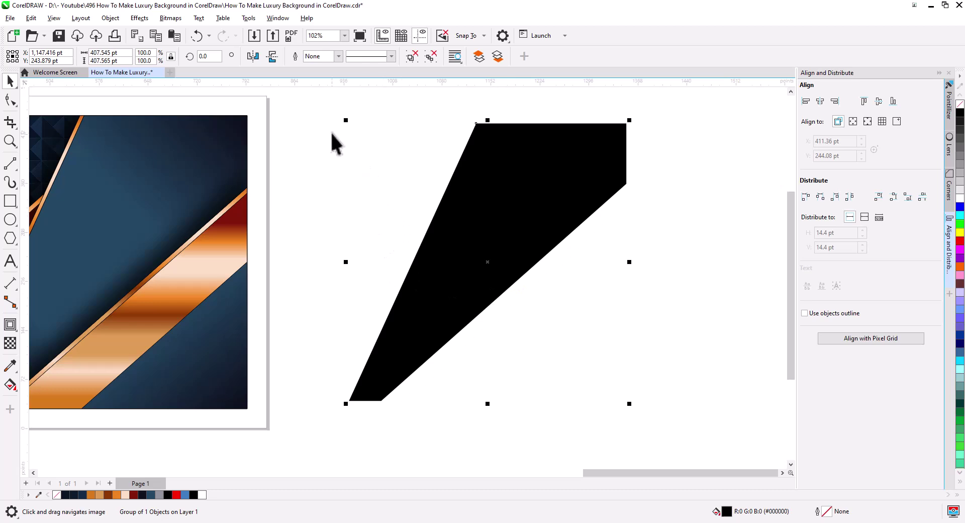
Ungroup the black shape beside the page into a single curve and undo the trial move made with it
left_click(382, 118)
left_click(495, 231)
left_click_drag(495, 231, 458, 243)
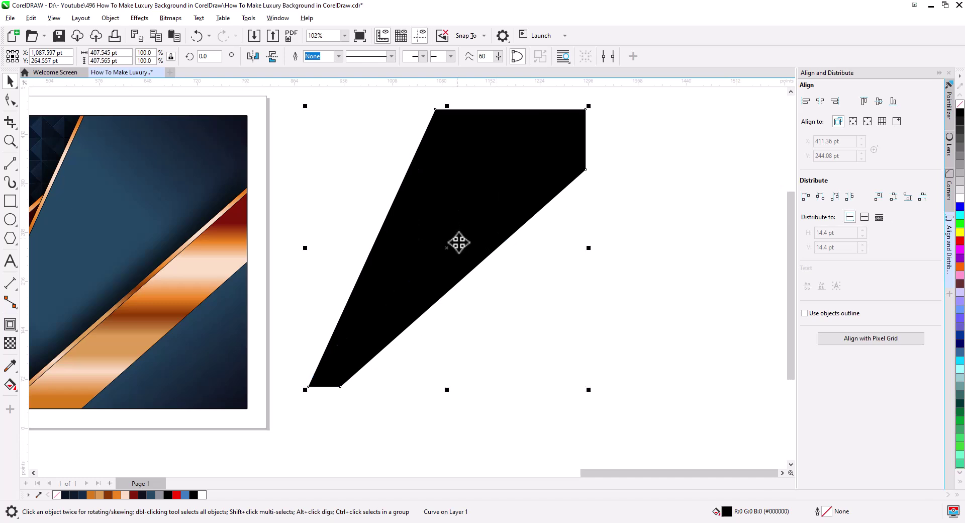
key("ctrl+z")
left_click(672, 397)
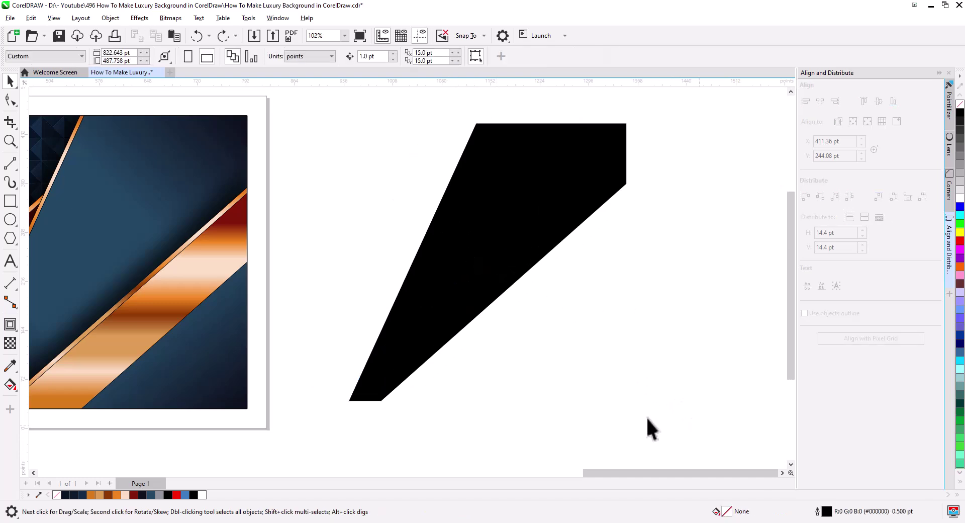
Select the ungrouped black curve beside the page and start choosing an effect for it
left_click_drag(699, 424, 306, 141)
left_click_drag(711, 280, 416, 151)
scroll(416, 151, "up", 1)
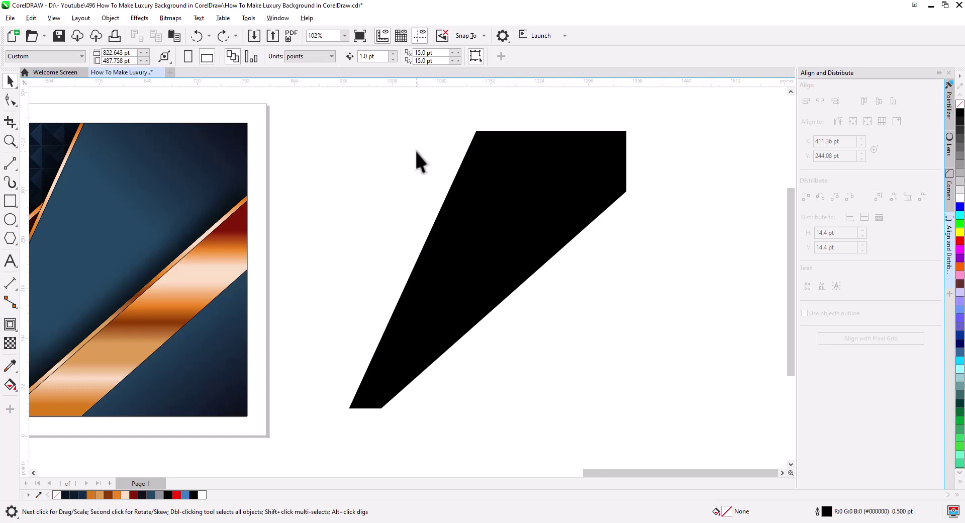
left_click(493, 188)
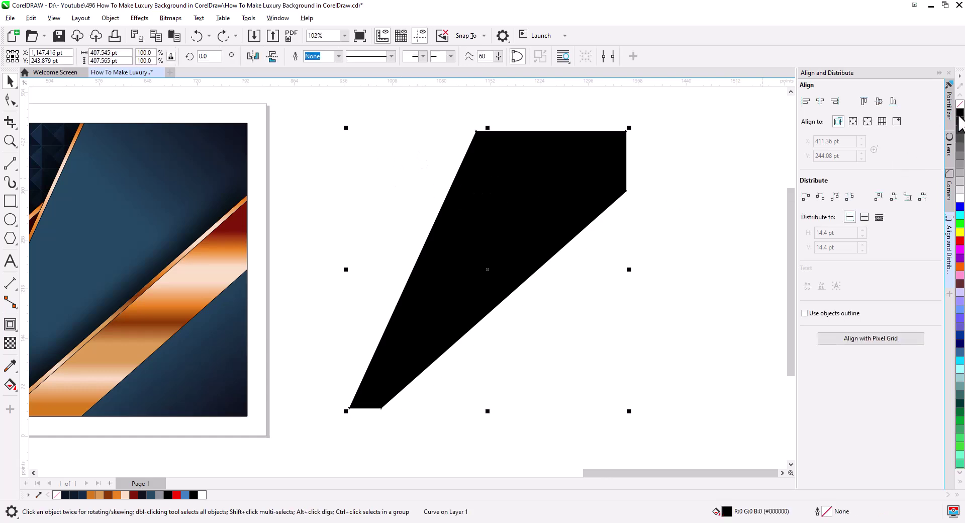
left_click(139, 18)
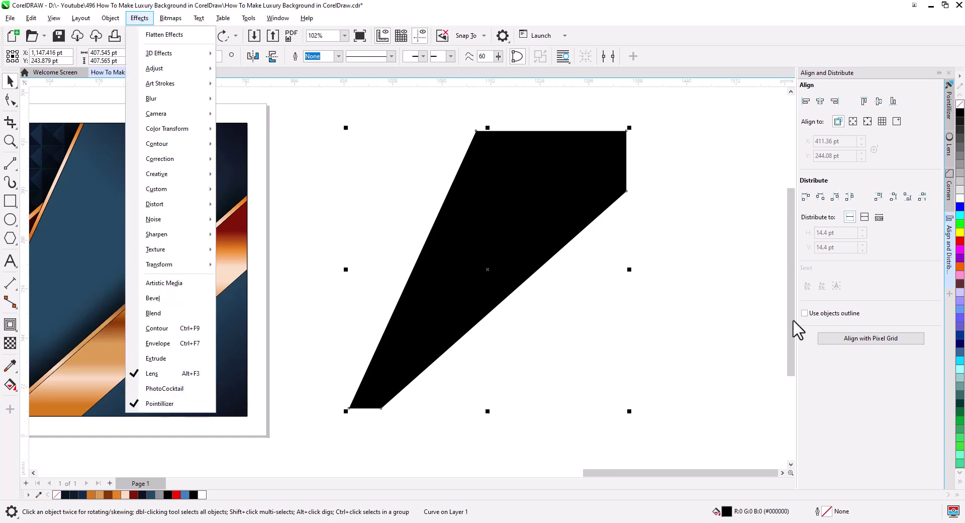
Apply the Pointillizer to the black shape with density 5, scale 0.2, a 30° screen angle and circle dots
left_click(947, 118)
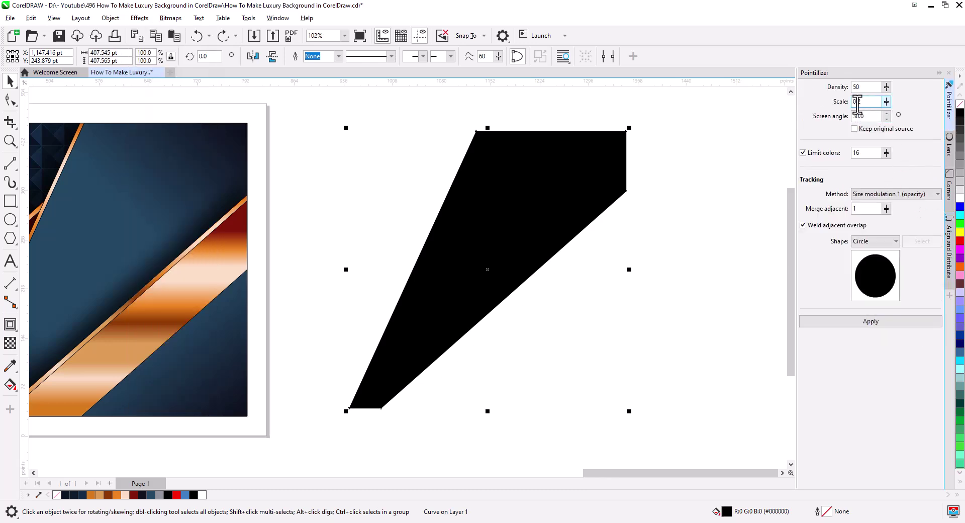
left_click(865, 88)
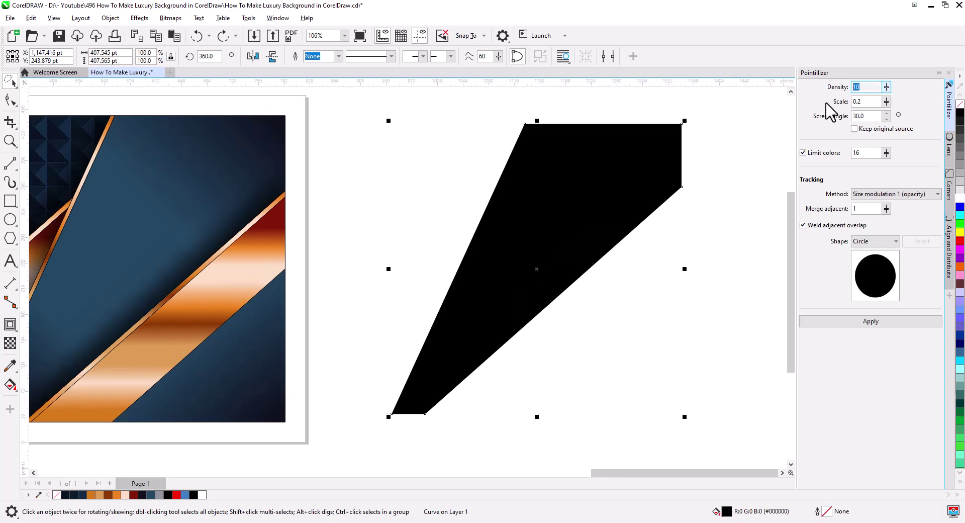
key("Return")
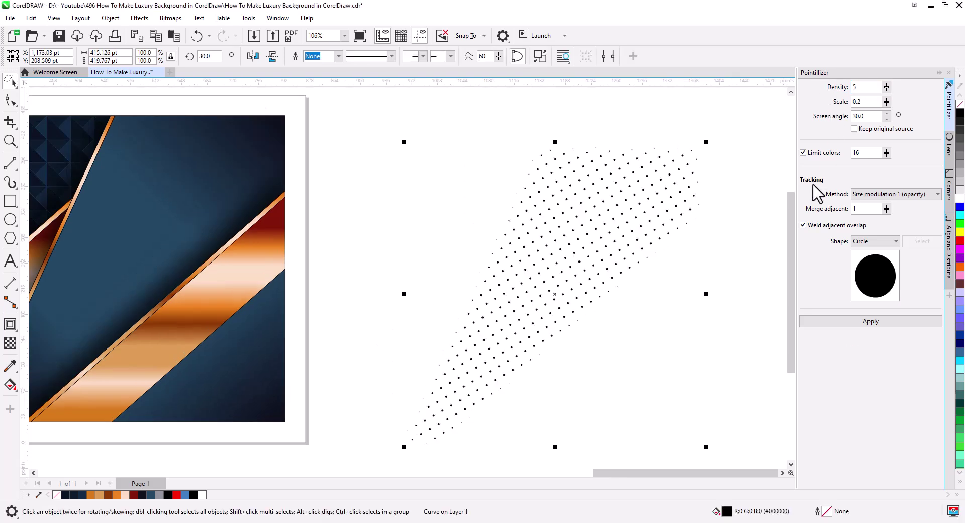
left_click(648, 336)
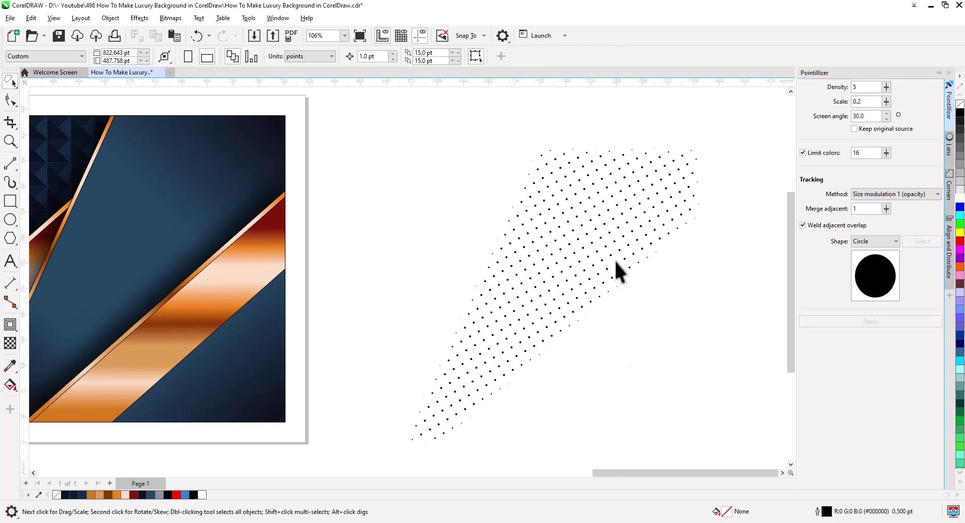
Break the dot pattern beside the page apart into individual dots
left_click(616, 291)
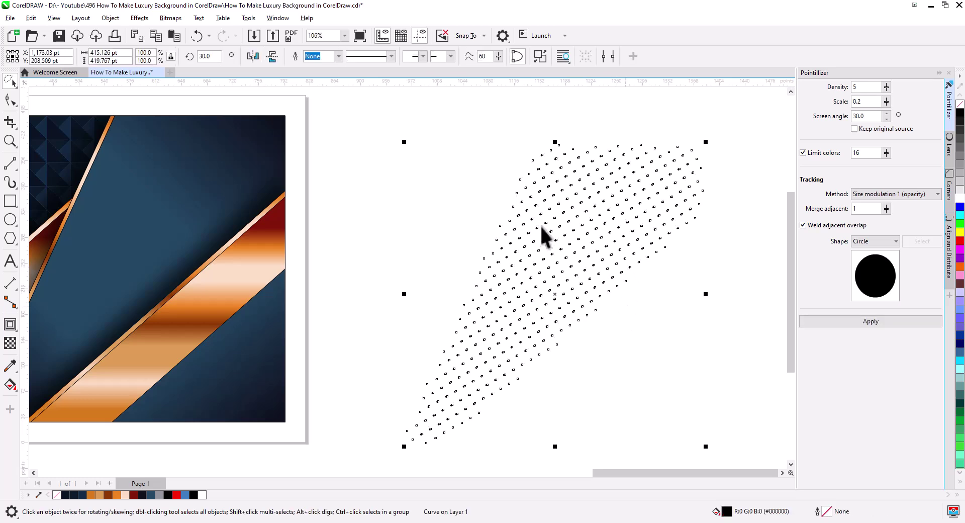
right_click(560, 204)
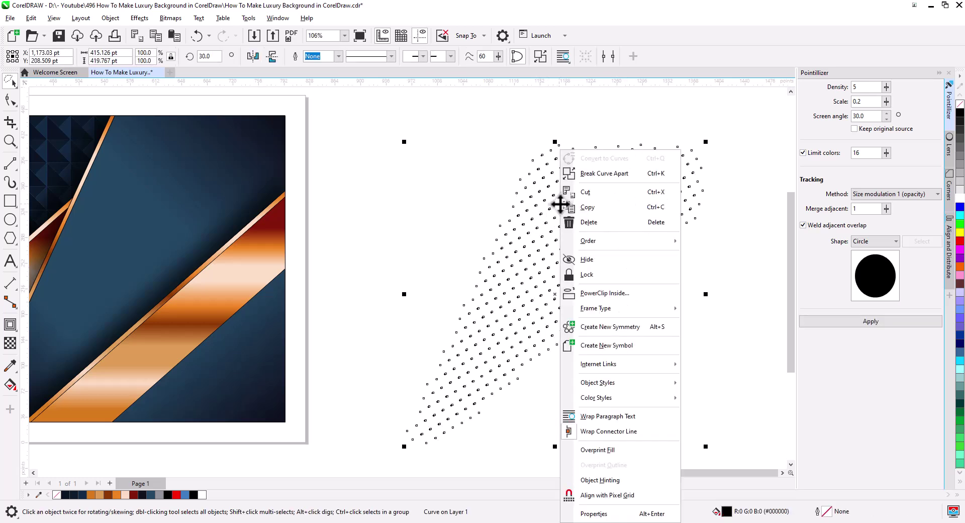
left_click(593, 174)
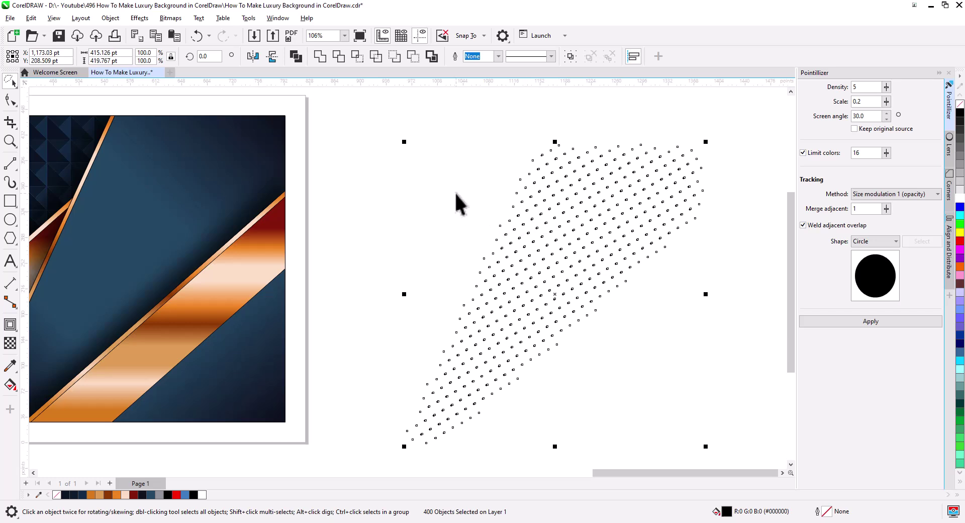
left_click(562, 217)
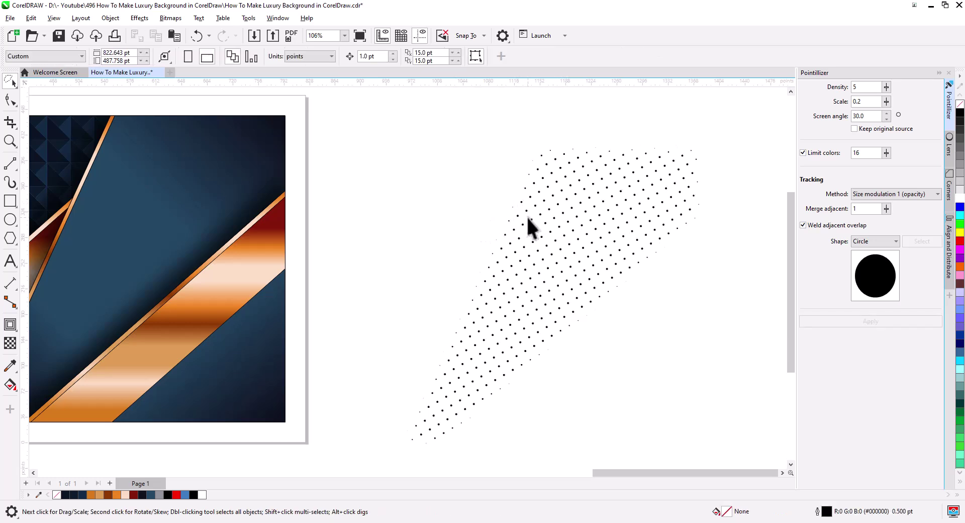
scroll(601, 213, "up", 5)
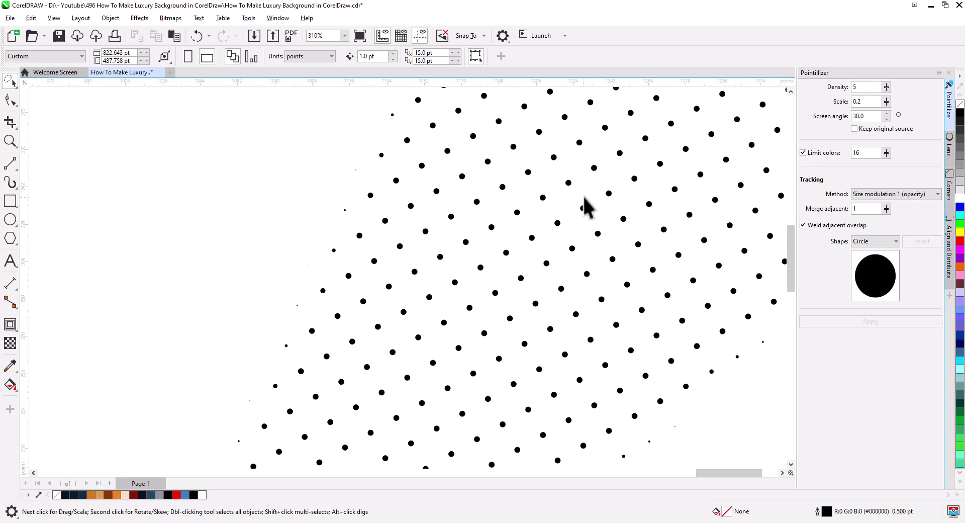
scroll(596, 208, "down", 5)
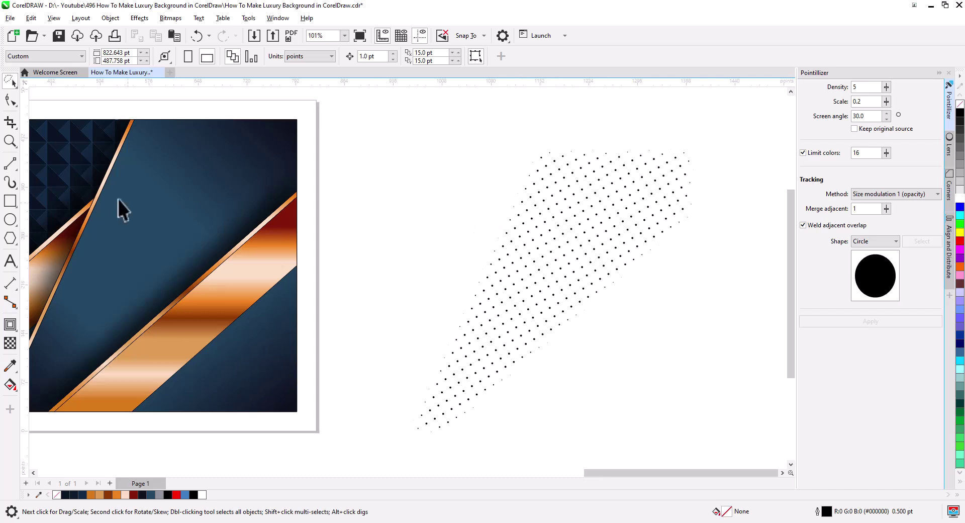
Select an irregular, wavy group of dots along the pattern's upper edge with Freehand Pick and fill it with white
left_click(12, 90)
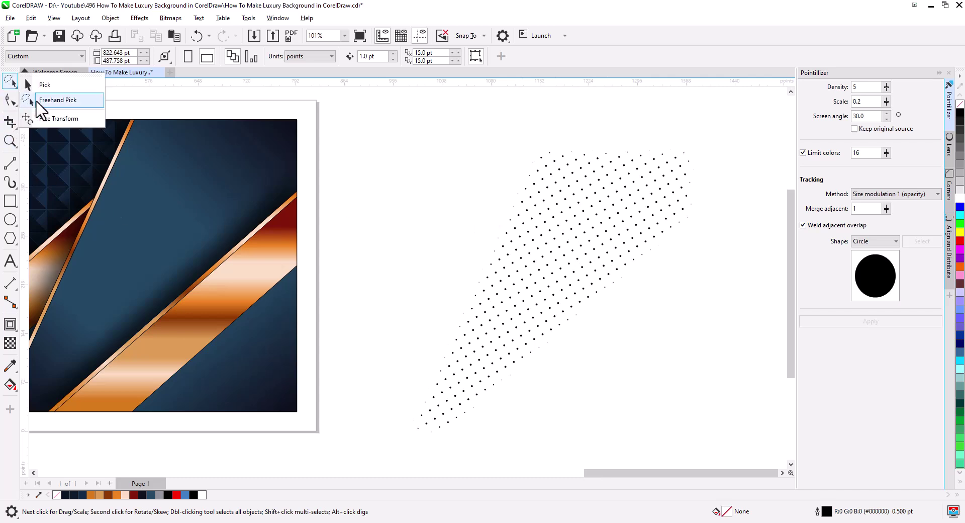
scroll(542, 196, "up", 2)
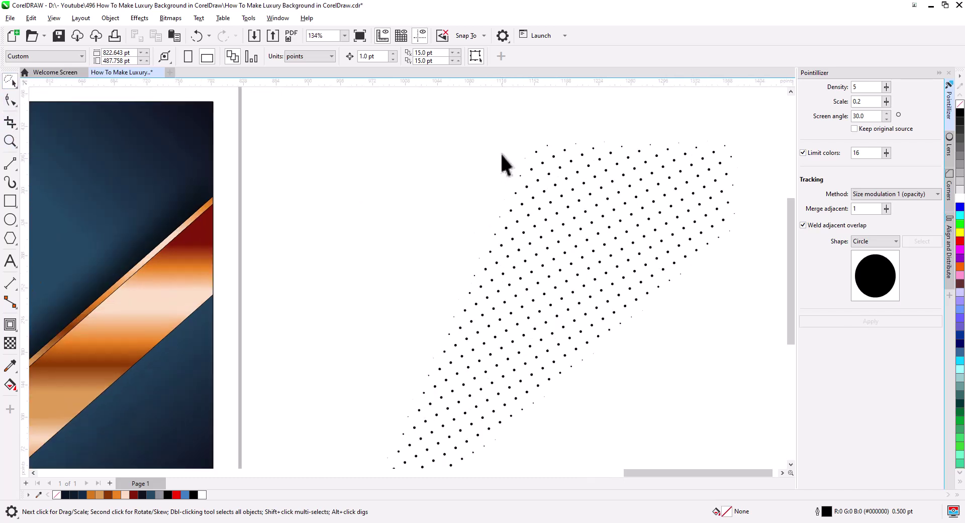
mouse_move(505, 165)
left_mouse_down()
mouse_move(529, 160)
mouse_move(573, 199)
mouse_move(602, 188)
mouse_move(635, 200)
mouse_move(703, 141)
left_mouse_up()
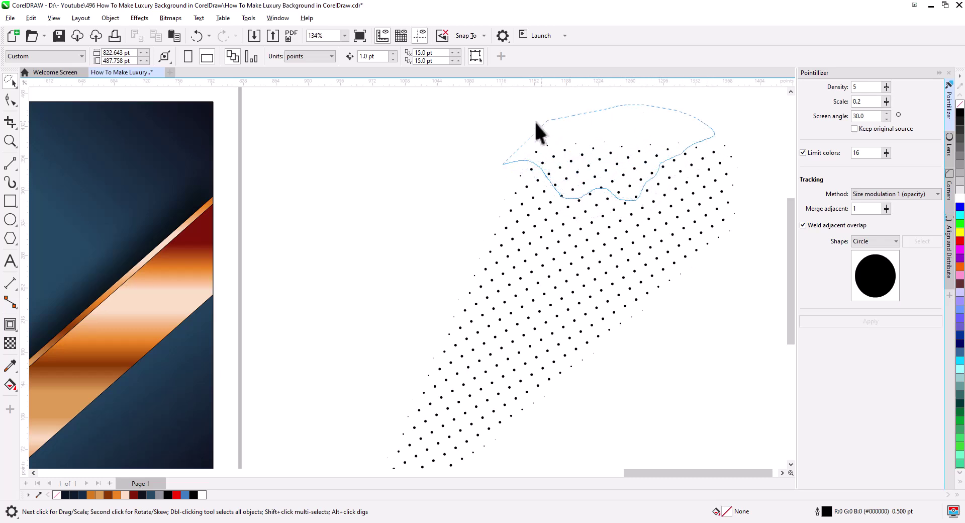
left_click_drag(558, 191, 559, 193)
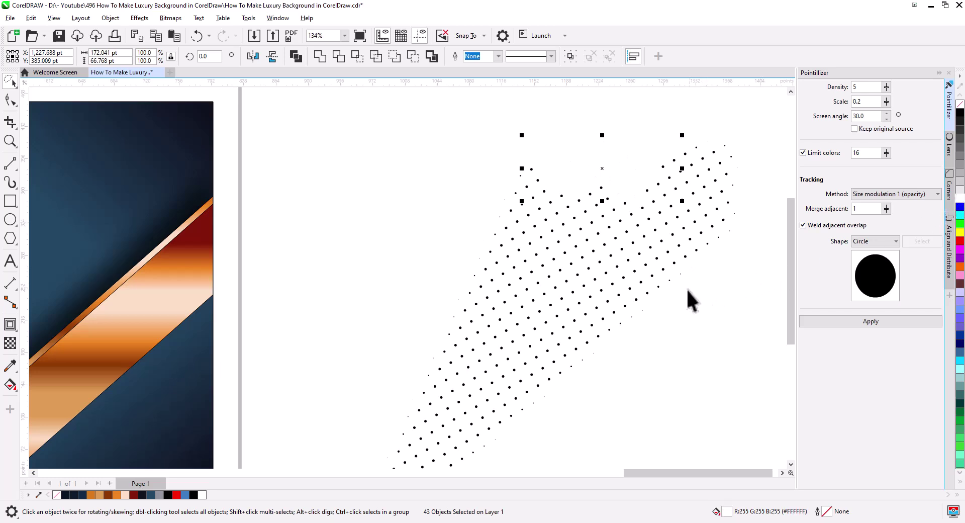
Fill three irregular groups of dots with white: near the pattern's upper-left edge, at its centre and in its lower middle
mouse_move(571, 181)
left_mouse_down()
mouse_move(517, 221)
mouse_move(525, 252)
mouse_move(563, 231)
mouse_move(574, 194)
left_mouse_up()
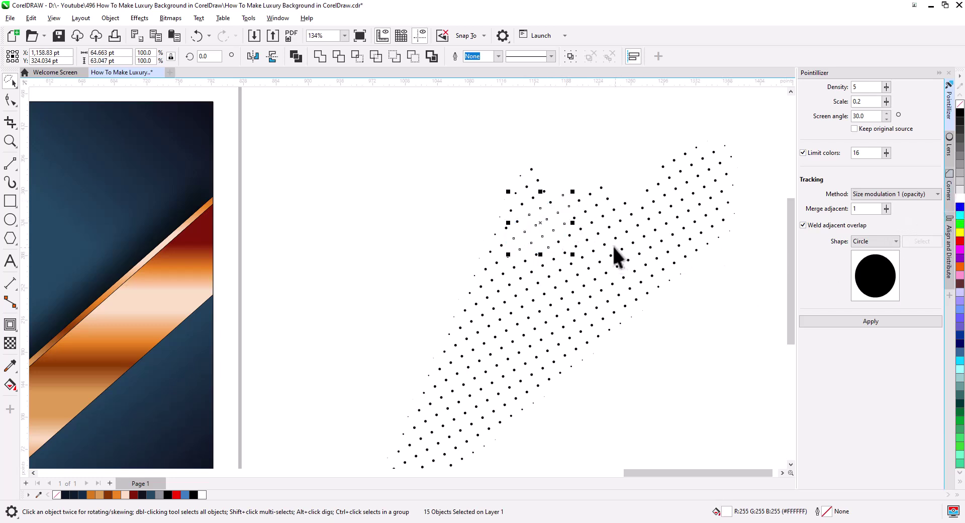
key("Delete")
mouse_move(612, 248)
left_mouse_down()
mouse_move(570, 278)
mouse_move(545, 311)
mouse_move(626, 260)
left_mouse_up()
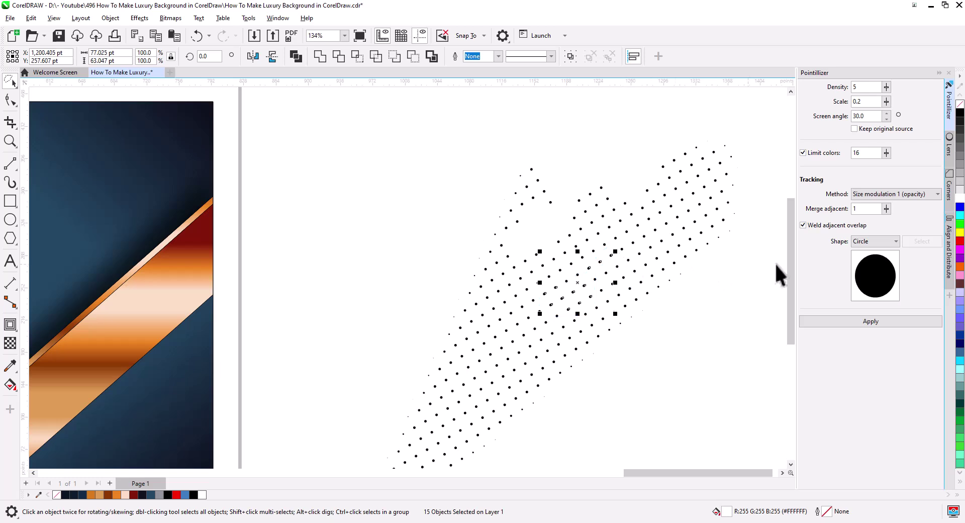
key("Delete")
mouse_move(489, 318)
left_mouse_down()
mouse_move(458, 354)
mouse_move(477, 394)
mouse_move(479, 353)
mouse_move(526, 383)
mouse_move(490, 352)
left_mouse_up()
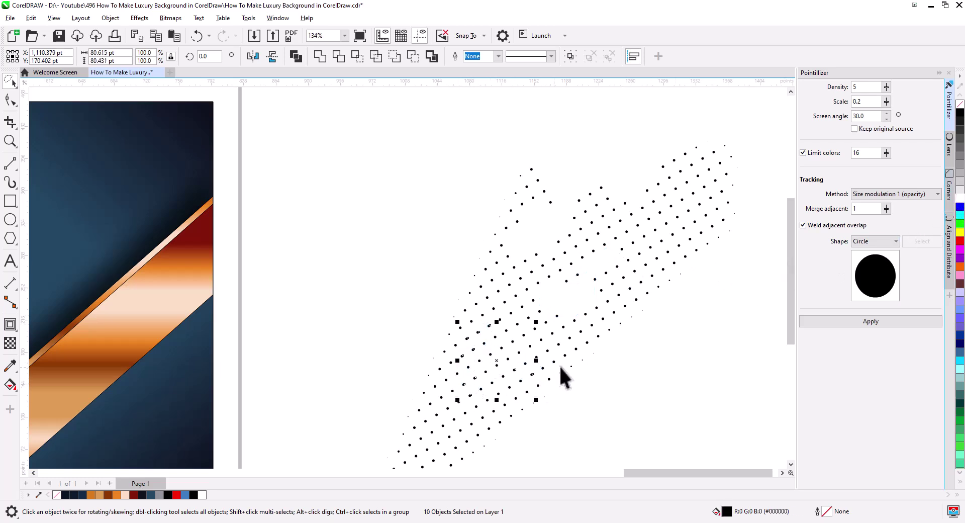
left_click(960, 199)
Fill small clusters of dots with white in the middle and lower part of the pattern, including six near the lower tip
left_click_drag(693, 385, 719, 317)
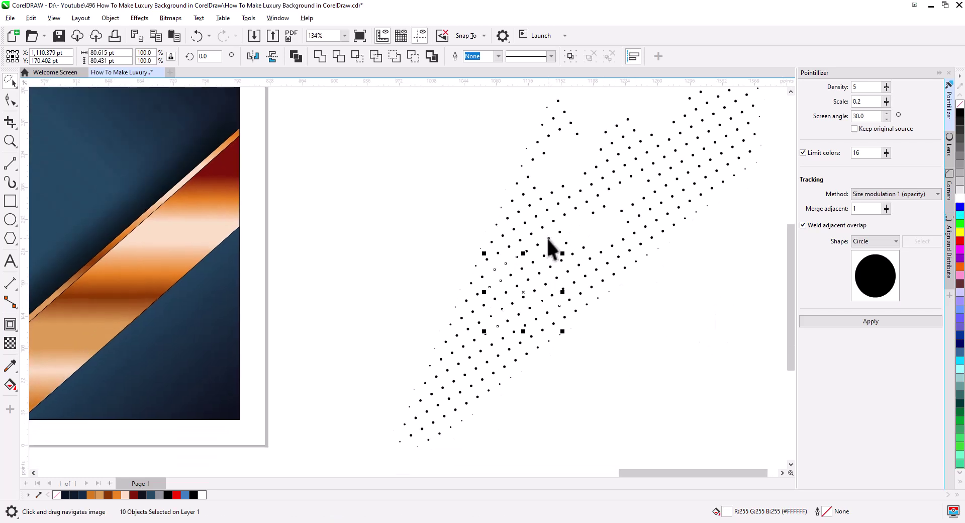
mouse_move(540, 233)
left_mouse_down()
mouse_move(535, 263)
mouse_move(556, 239)
mouse_move(548, 223)
left_mouse_up()
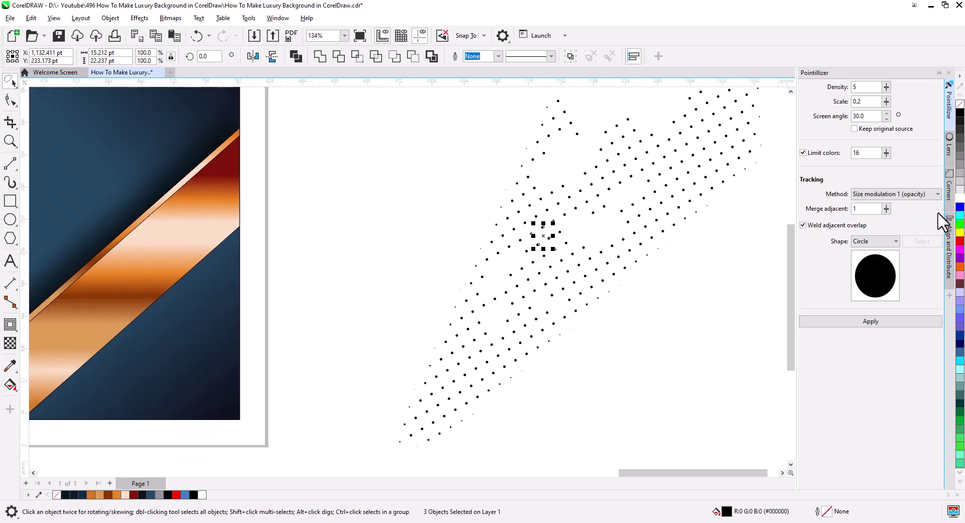
mouse_move(463, 353)
left_mouse_down()
mouse_move(491, 355)
mouse_move(468, 353)
left_mouse_up()
left_click(960, 198)
scroll(501, 375, "up", 3)
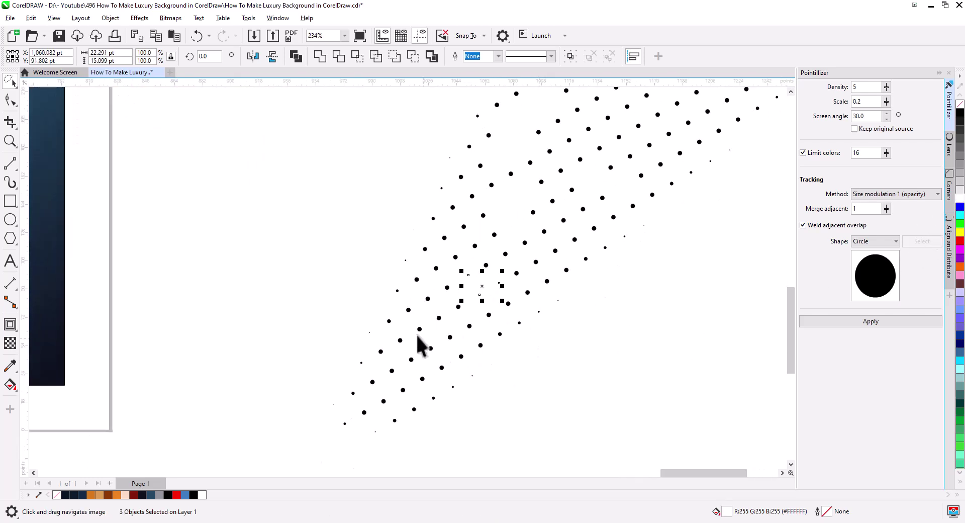
left_click_drag(412, 326, 433, 337)
mouse_move(447, 368)
left_mouse_down()
mouse_move(427, 367)
mouse_move(384, 390)
mouse_move(362, 382)
mouse_move(411, 347)
mouse_move(413, 325)
left_mouse_up()
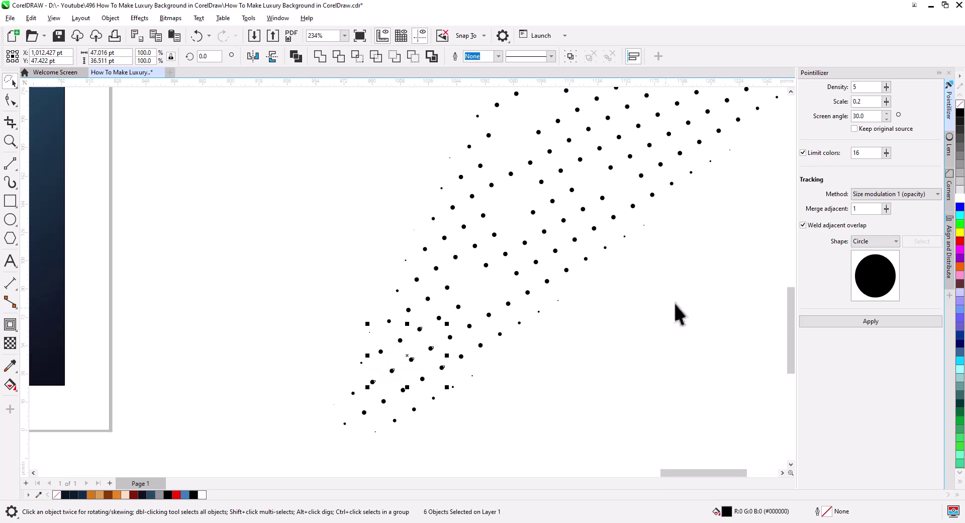
left_click(959, 199)
Select a branching group of dots in the pattern's right part with Freehand Pick and fill it with white
left_click_drag(737, 296, 518, 432)
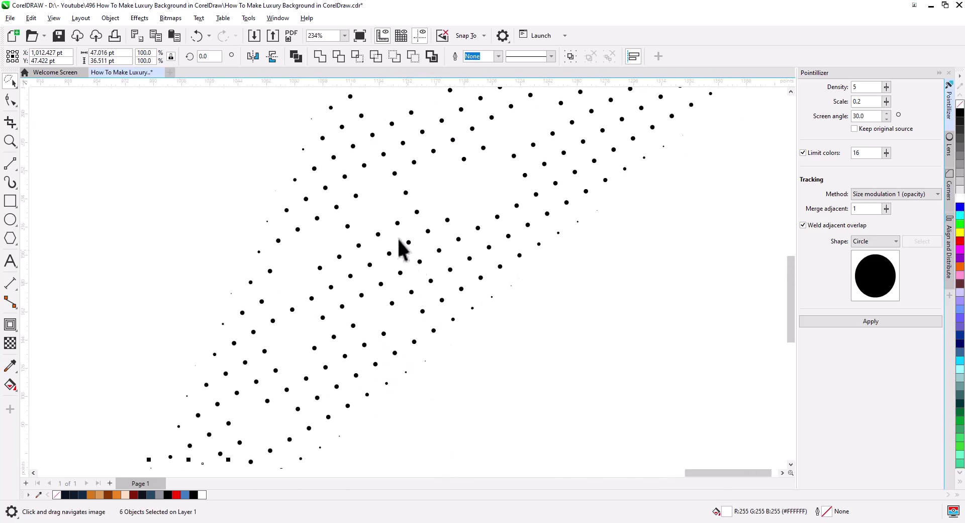
left_click_drag(402, 249, 327, 323)
mouse_move(587, 171)
left_mouse_down()
mouse_move(512, 221)
mouse_move(520, 232)
mouse_move(573, 197)
mouse_move(584, 210)
mouse_move(607, 210)
mouse_move(599, 191)
mouse_move(624, 173)
mouse_move(575, 109)
mouse_move(560, 115)
mouse_move(577, 149)
left_mouse_up()
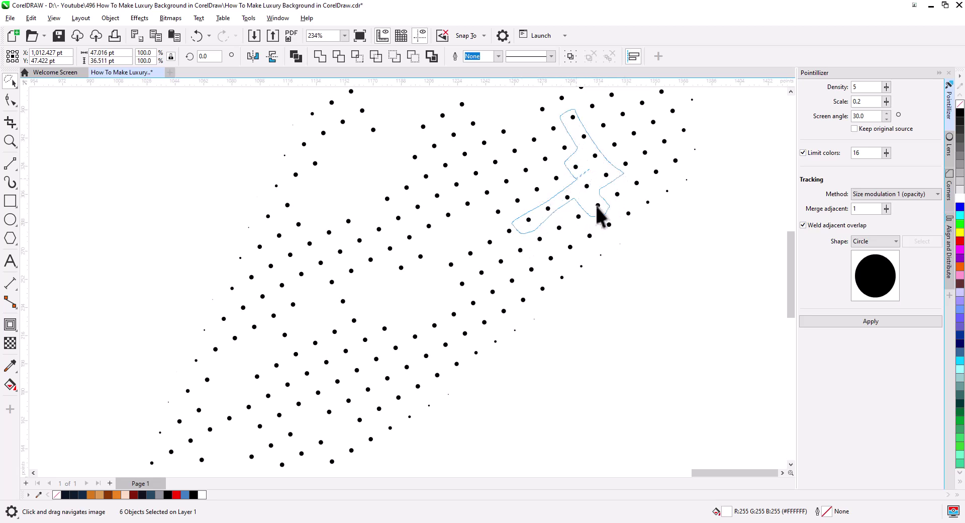
left_click_drag(597, 207, 598, 207)
key("Delete")
scroll(635, 321, "down", 2)
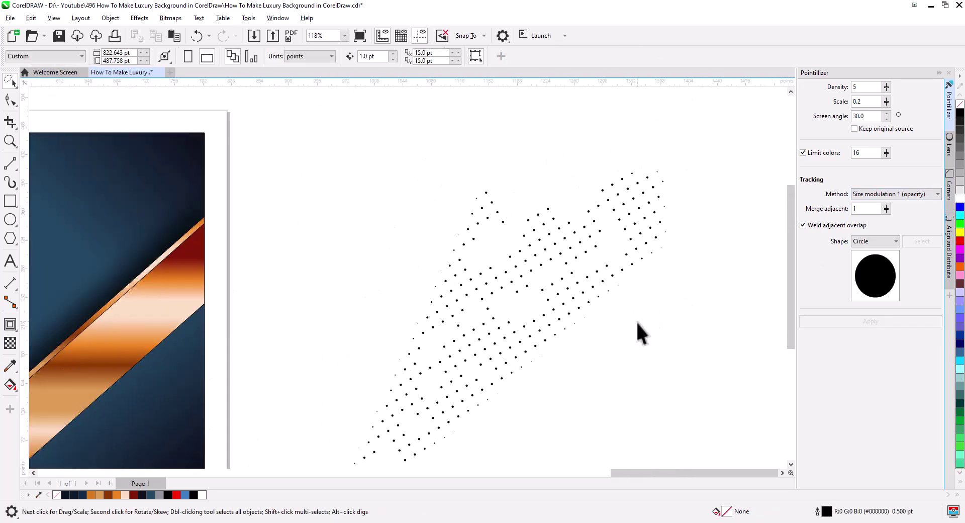
Recolour a few of the white dots along the pattern's upper edge black to scatter them
left_click_drag(636, 321, 613, 366)
mouse_move(530, 162)
left_mouse_down()
mouse_move(513, 189)
mouse_move(551, 218)
left_mouse_up()
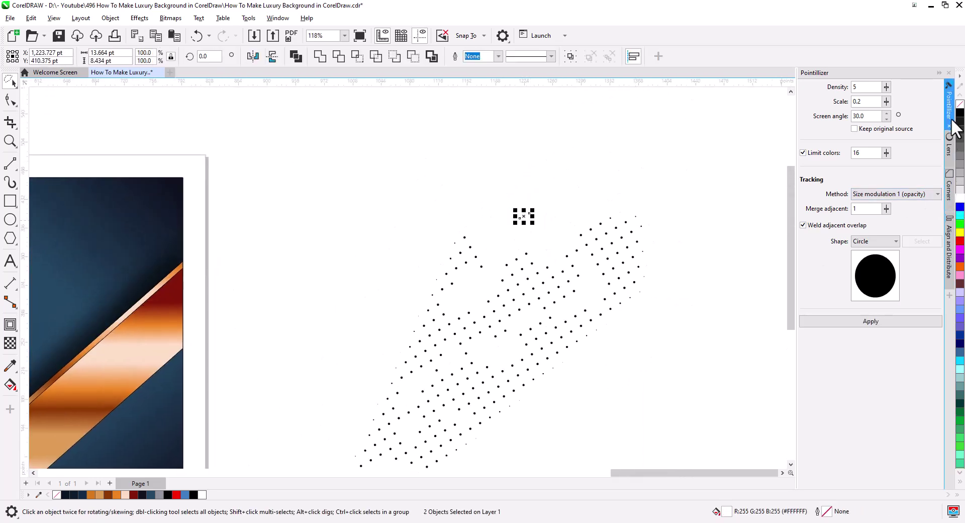
left_click(586, 300)
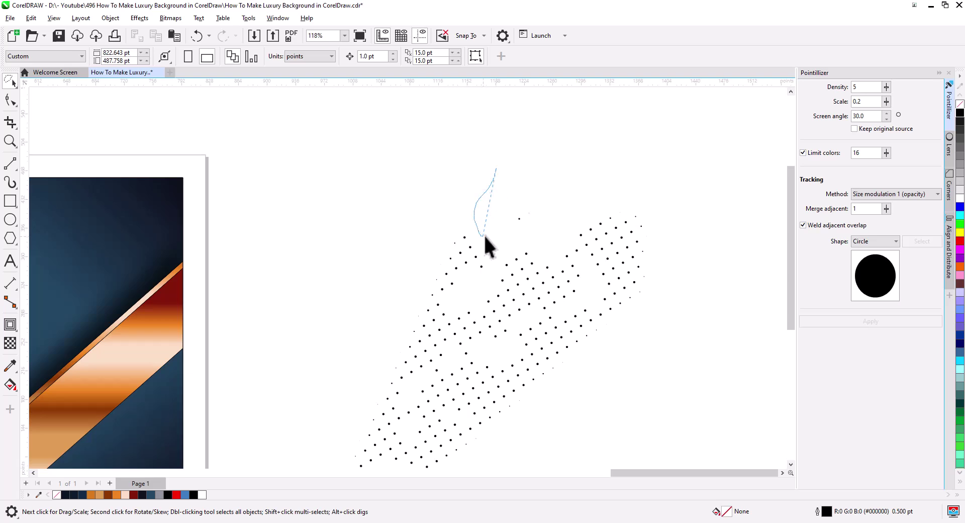
left_click_drag(522, 190, 523, 193)
left_click(560, 226)
left_click_drag(574, 231, 572, 232)
left_click(960, 114)
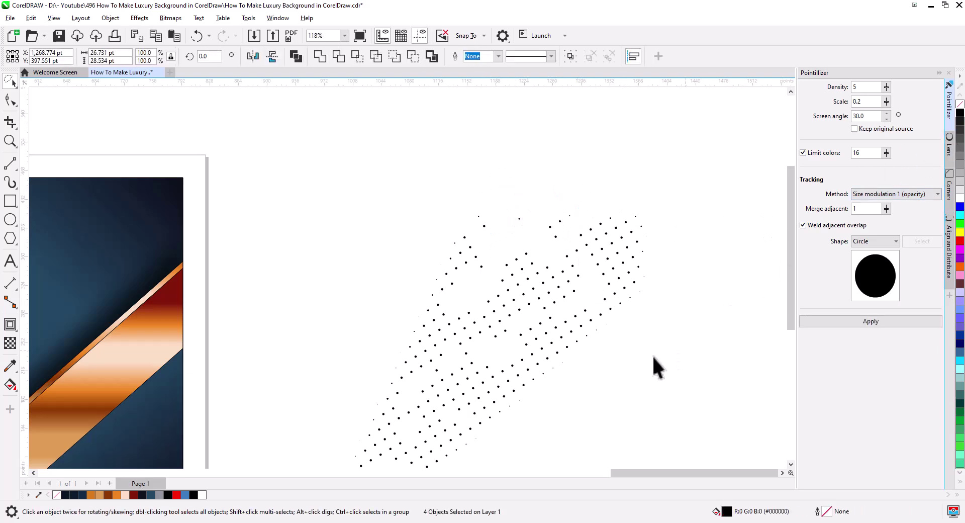
left_click(653, 355)
Select a group of dots along the pattern's lower-right edge and fill it with white
scroll(574, 380, "down", 1)
left_click_drag(573, 380, 579, 277)
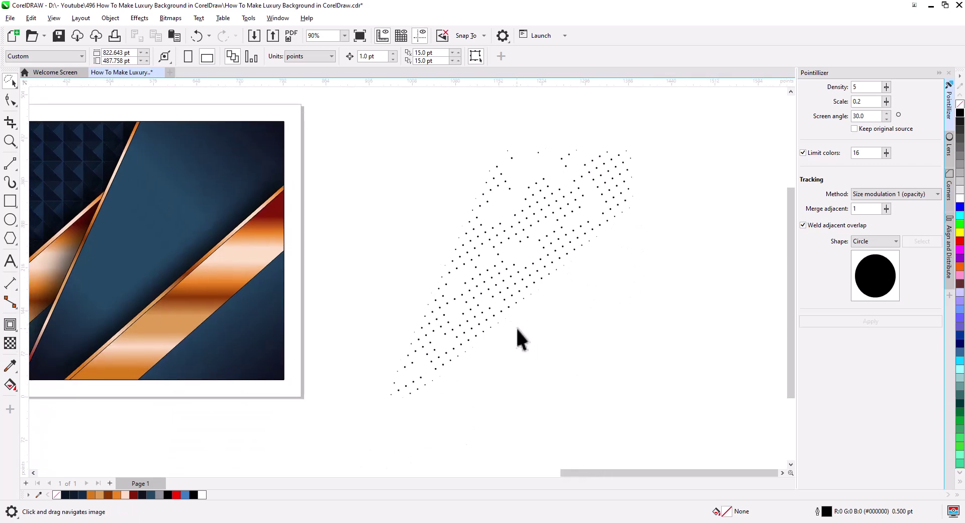
left_click(502, 300)
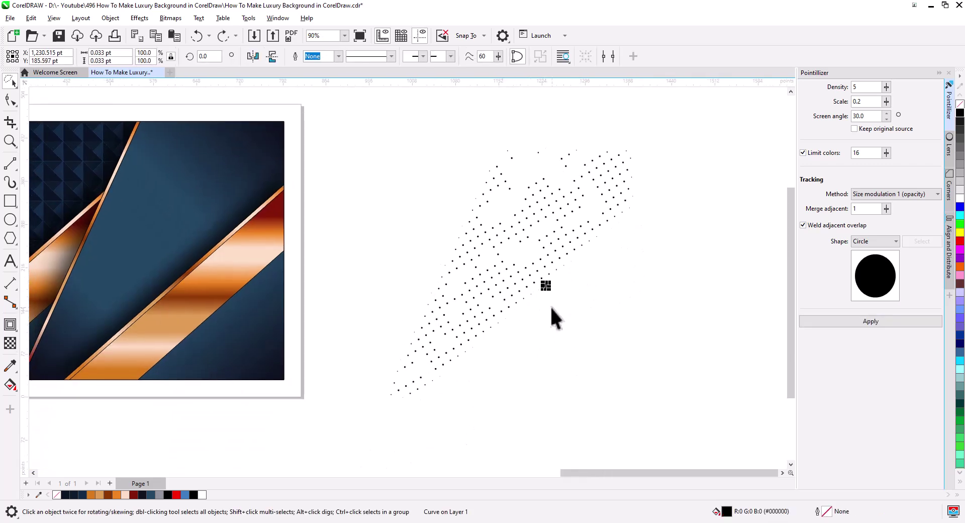
left_click_drag(496, 323, 496, 324)
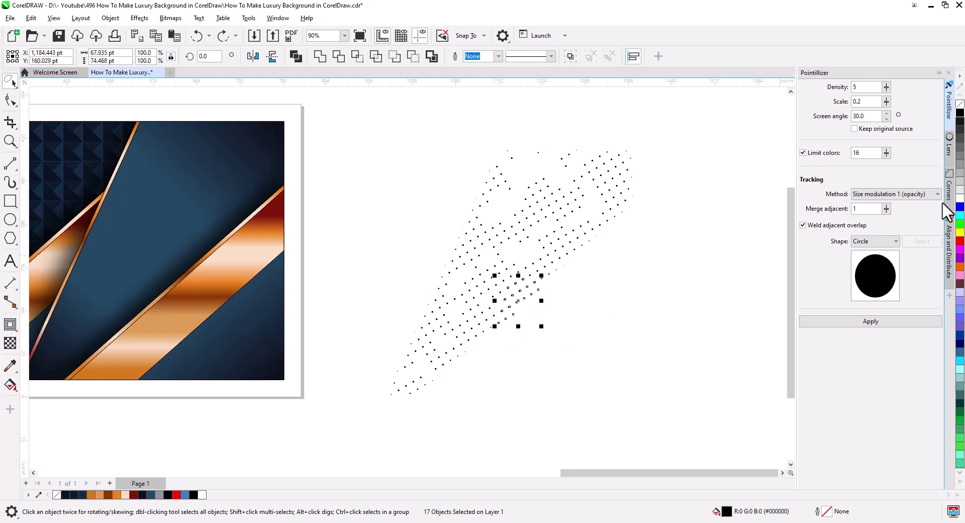
key("Delete")
Select all the black and white dots with the Pick tool and PowerClip them inside the blue panel
left_click(12, 82)
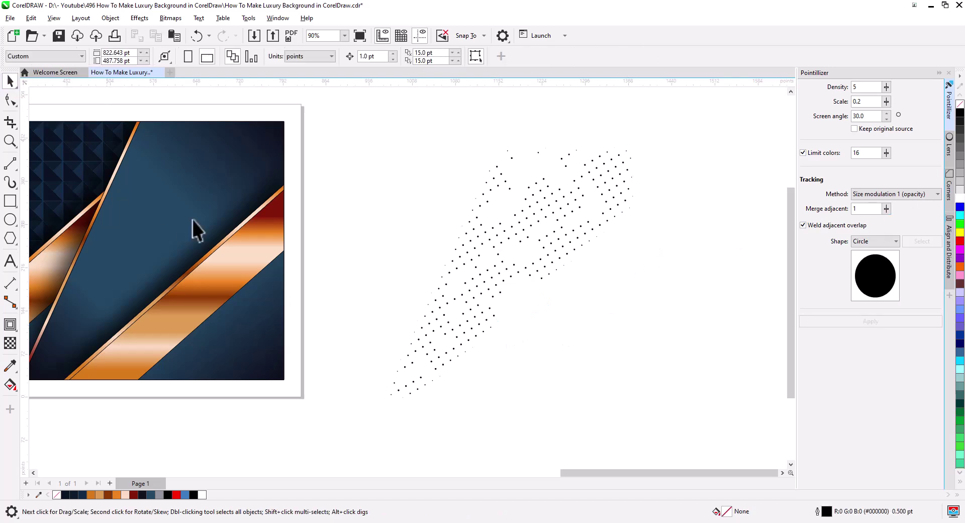
scroll(521, 360, "down", 1)
left_click_drag(381, 187, 378, 202)
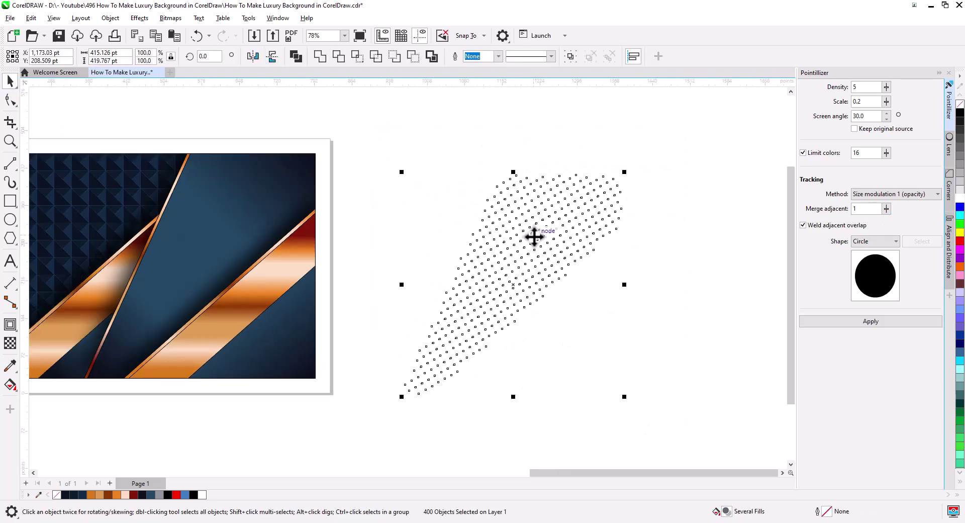
right_click(506, 259)
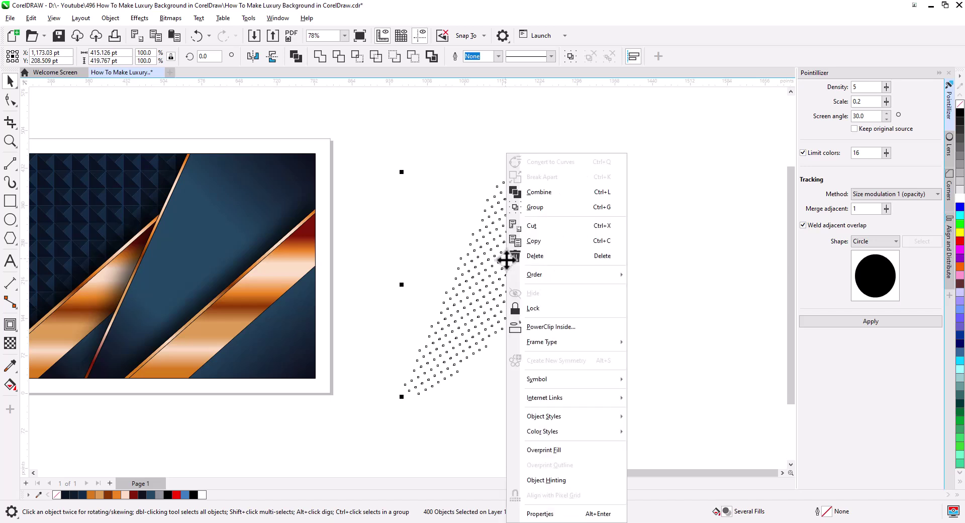
left_click(551, 326)
left_click(200, 244)
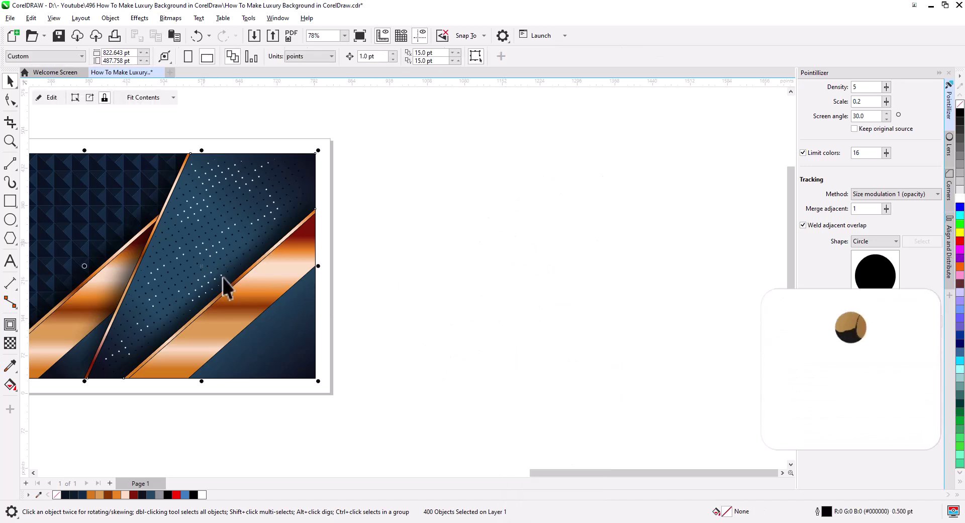
left_click(446, 328)
scroll(195, 262, "up", 3)
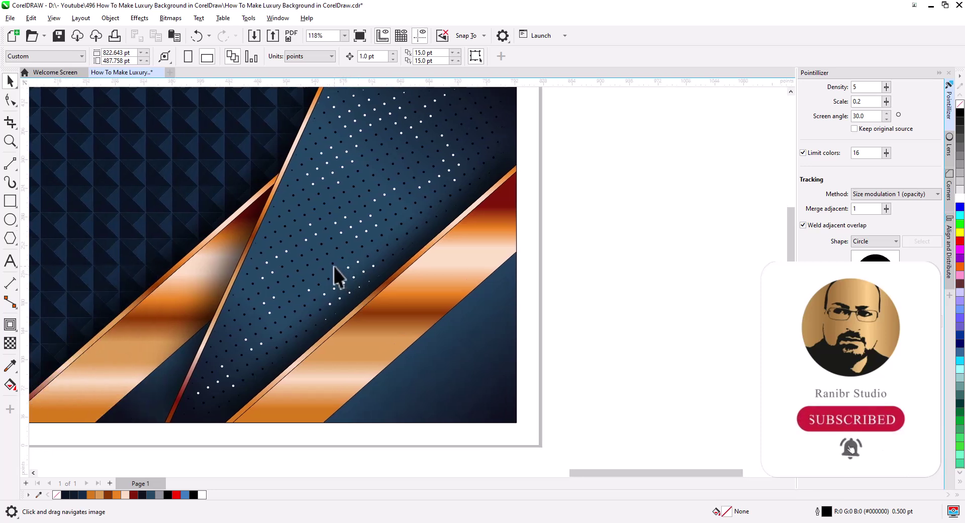
Reposition both ends of the blue dotted panel's fountain fill so the dark corners reach further into the panel along the diagonal
scroll(333, 266, "down", 1)
left_click_drag(465, 313, 544, 225)
left_click(493, 250)
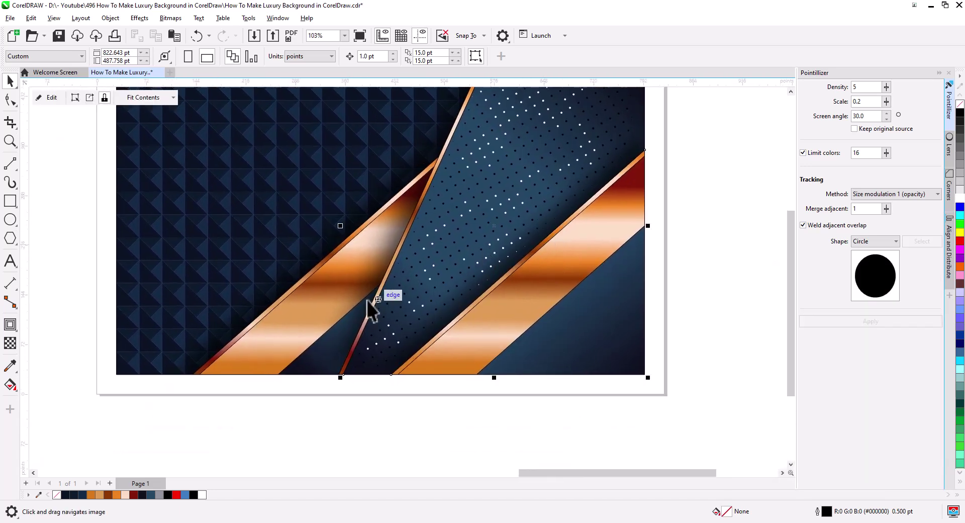
left_click(9, 387)
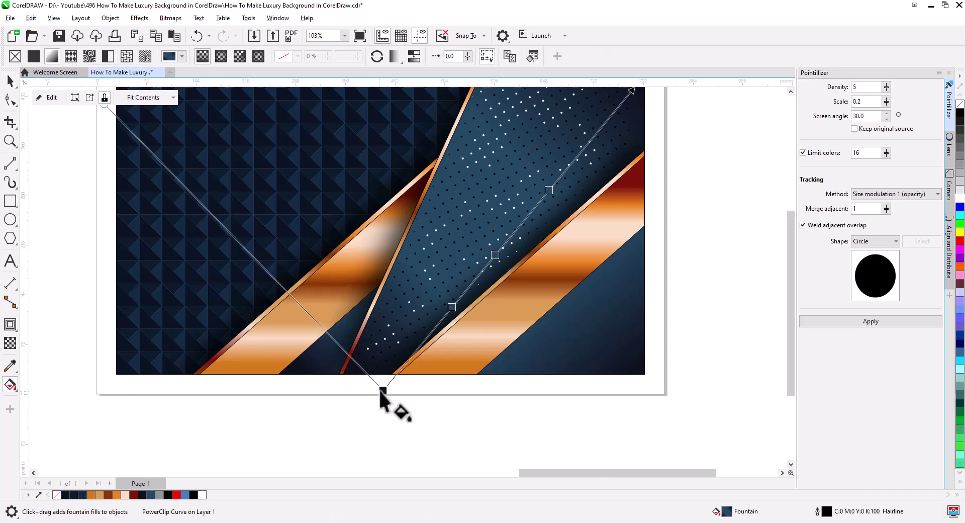
left_click_drag(416, 342, 424, 337)
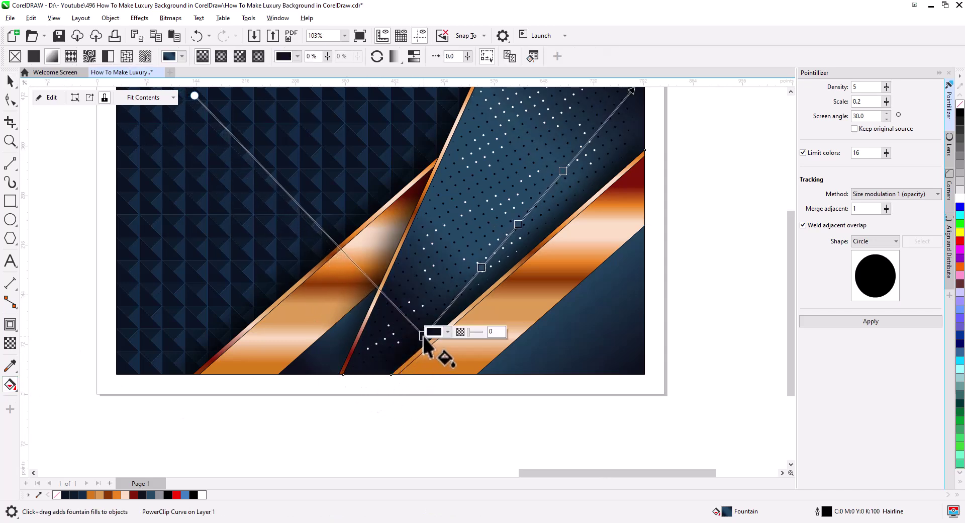
left_click_drag(507, 324, 400, 427)
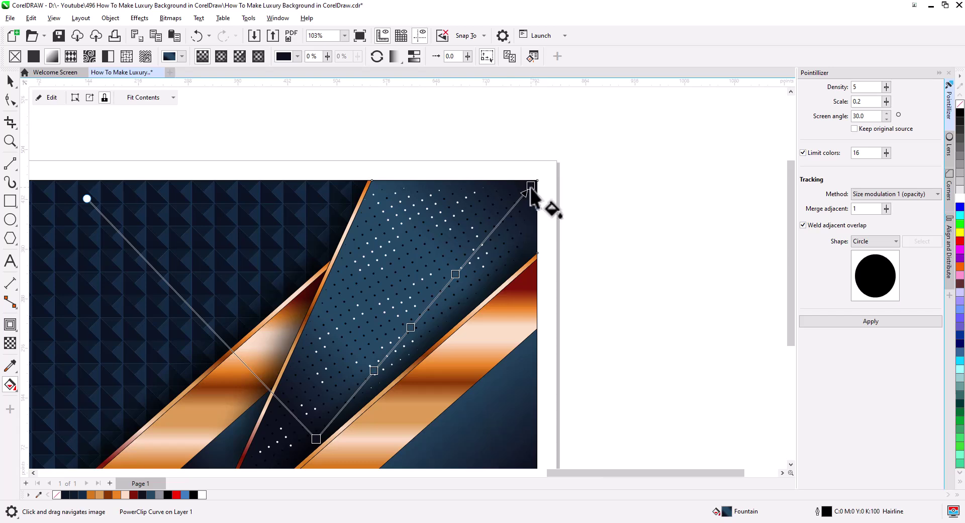
left_click_drag(531, 185, 494, 227)
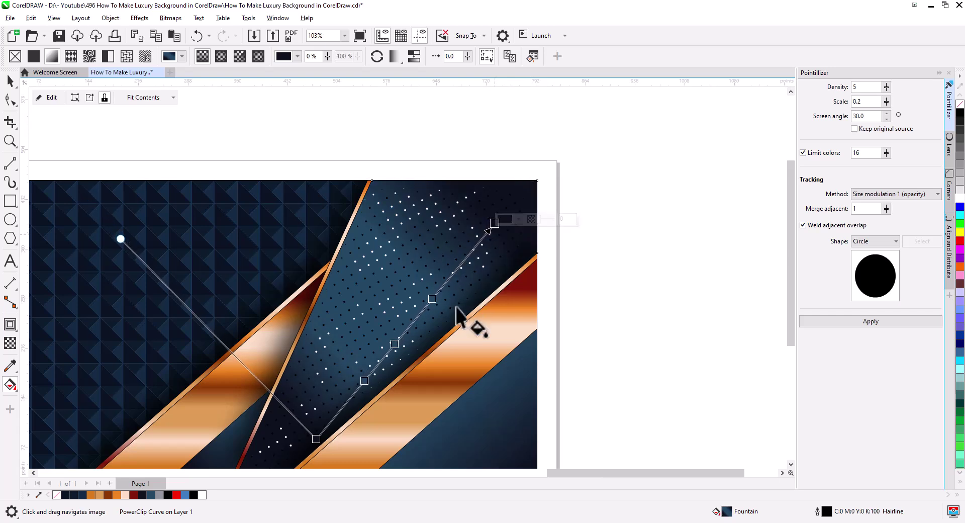
left_click_drag(457, 324, 513, 231)
left_click_drag(365, 346, 362, 346)
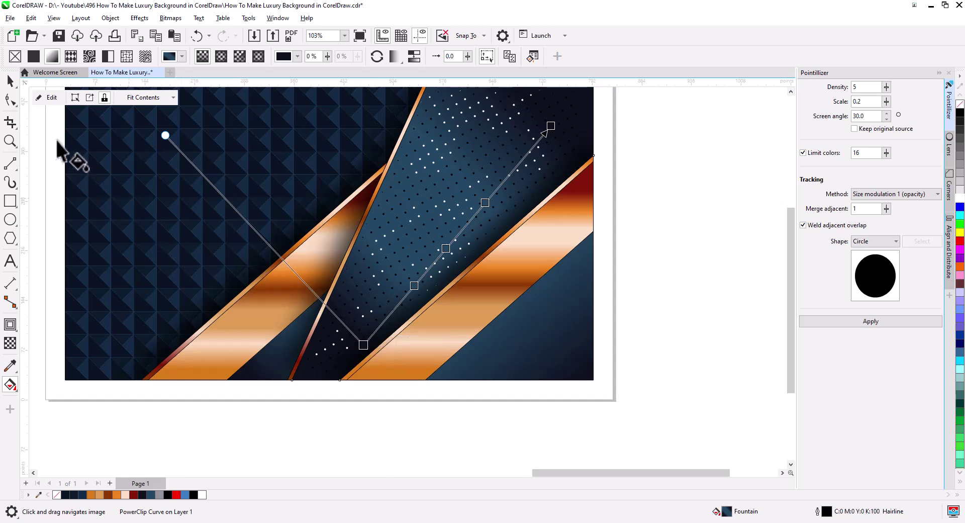
left_click(10, 80)
left_click(300, 405)
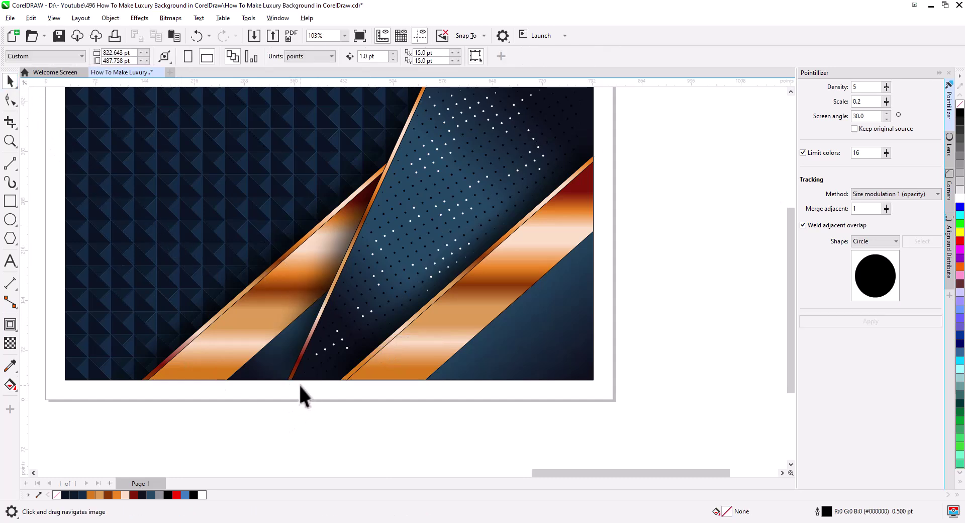
Select all the background shapes together and remove their outlines
left_click_drag(299, 384, 336, 409)
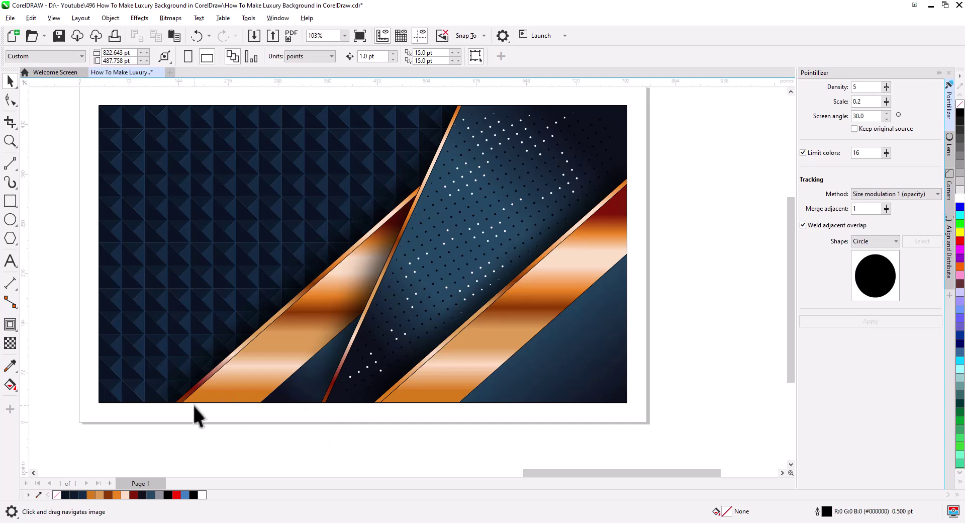
scroll(359, 405, "down", 2)
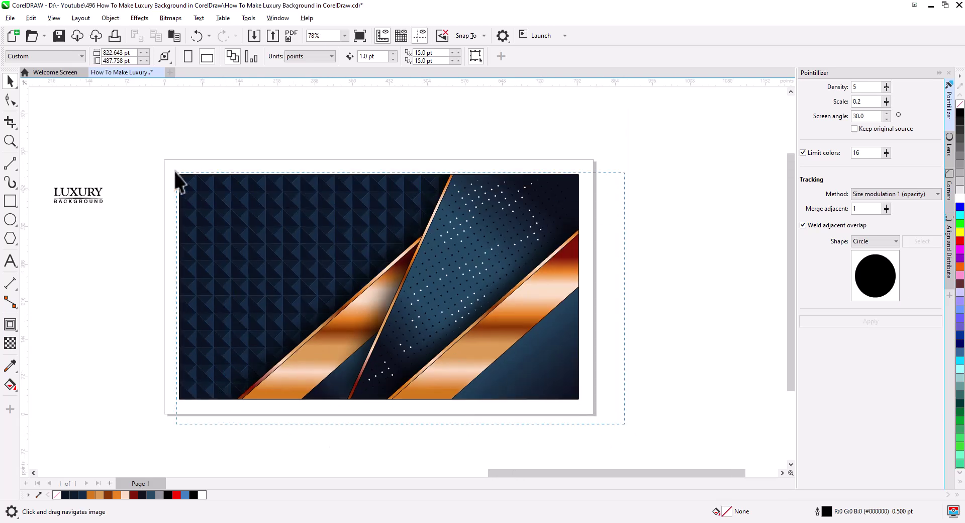
left_click(493, 236)
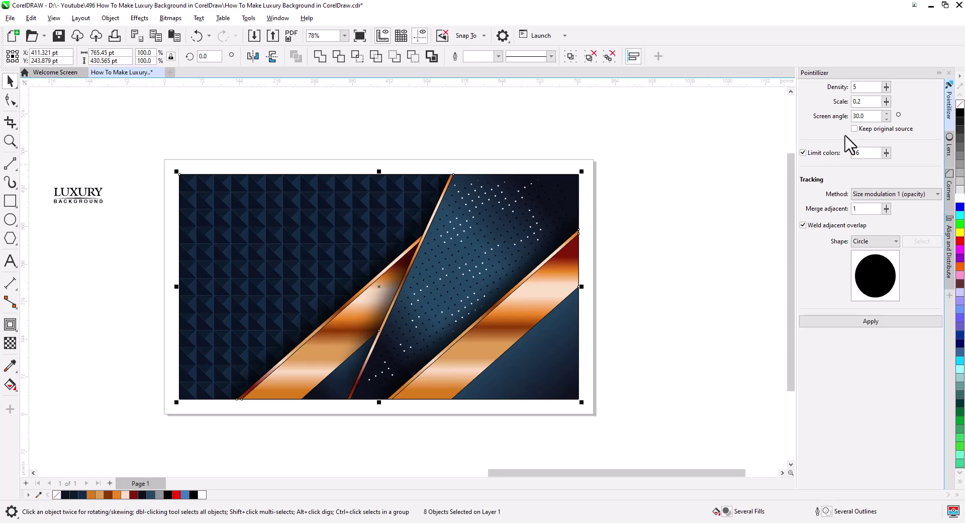
right_click(960, 107)
left_click(665, 309)
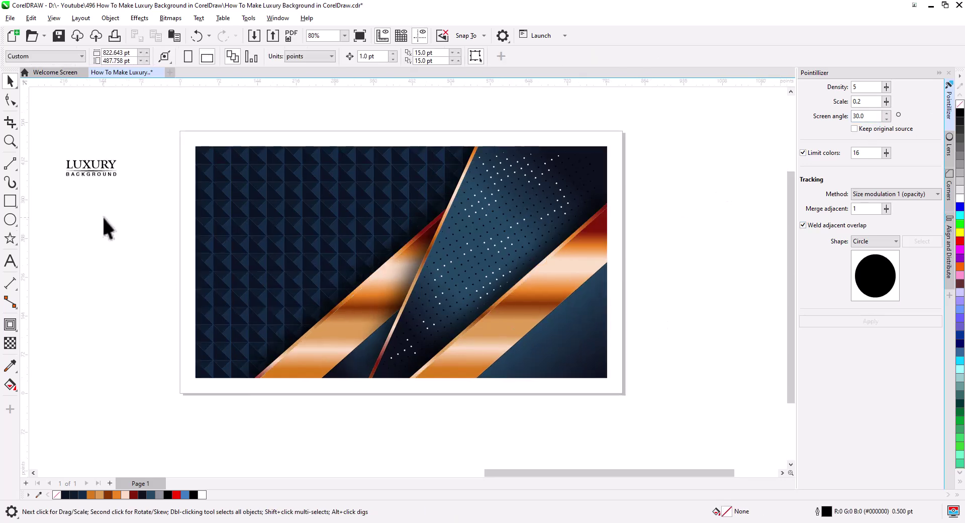
Enlarge the LUXURY BACKGROUND title to about 176 × 53 pt, place it in the navy pattern's upper-left area and fill it white
left_click_drag(53, 140, 155, 209)
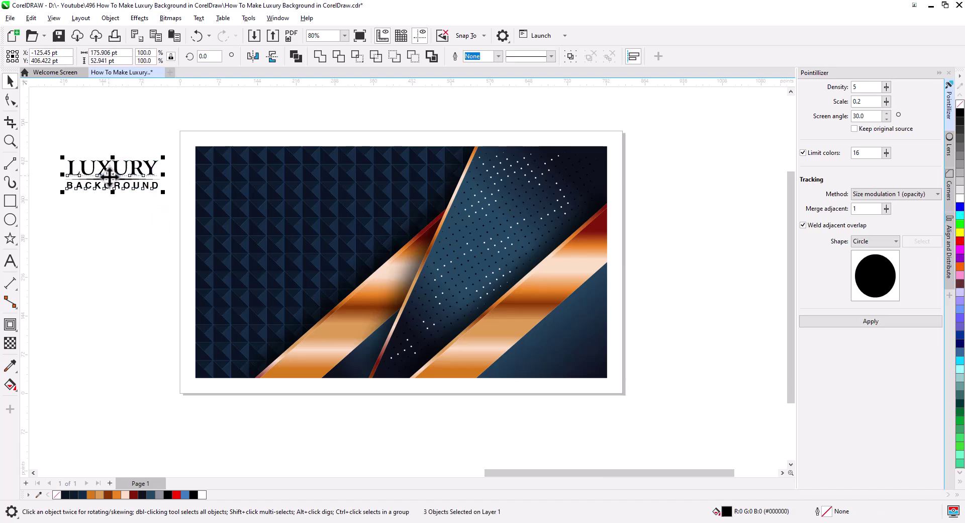
left_click_drag(110, 176, 278, 187)
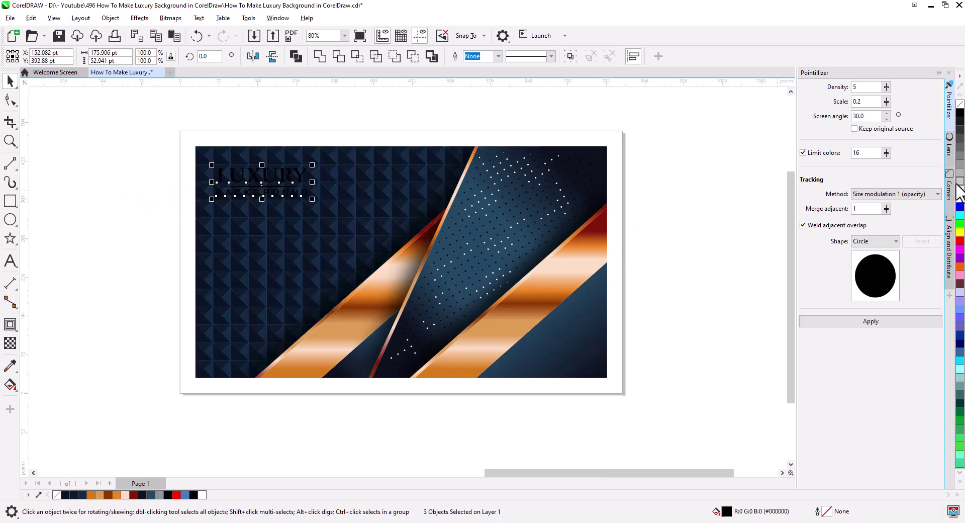
left_click(960, 198)
left_click(729, 169)
scroll(259, 206, "up", 5)
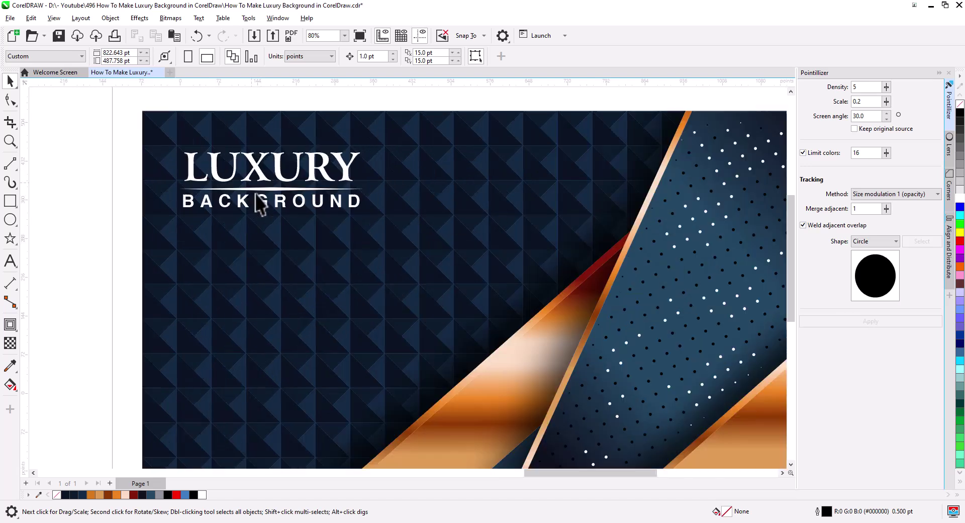
Copy the diagonal gold band's gradient fill onto the thin divider line between LUXURY and BACKGROUND
left_click(271, 186)
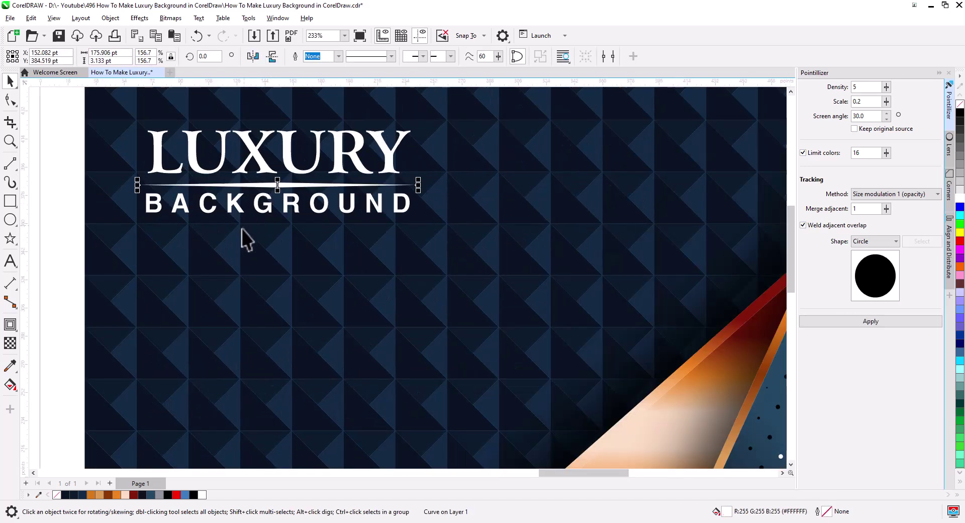
left_click(693, 401)
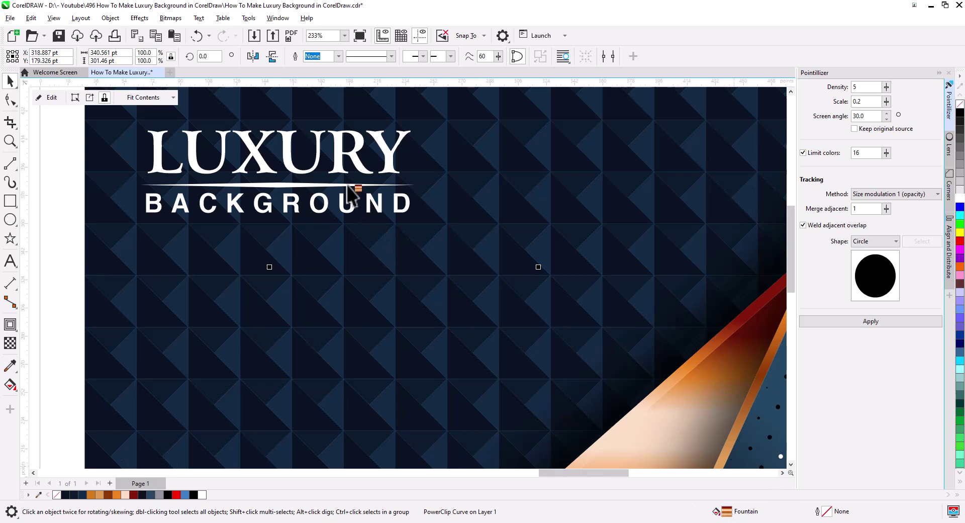
left_click_drag(343, 186, 346, 185)
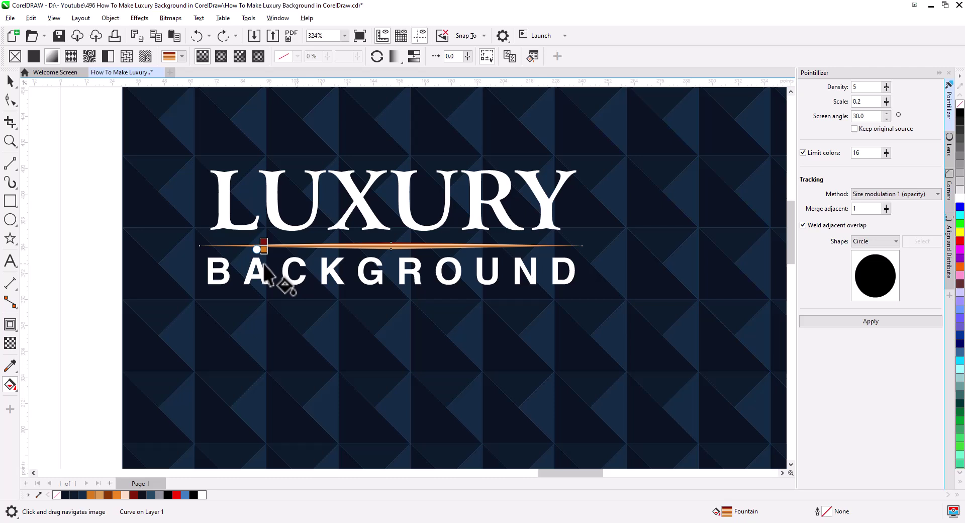
Rotate the divider line's gold gradient to horizontal and stretch it across the line's full length
left_click_drag(256, 250, 235, 367)
scroll(260, 252, "up", 6)
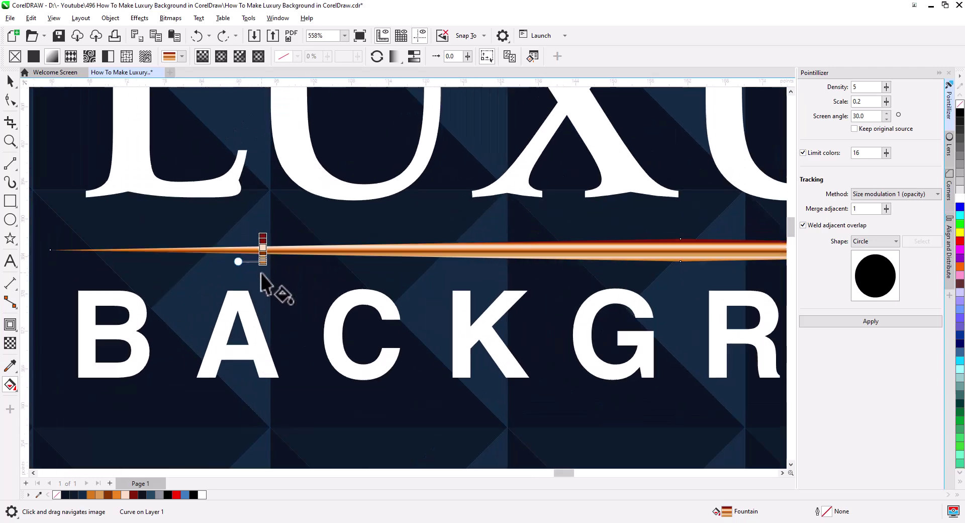
scroll(264, 224, "up", 1)
left_click_drag(267, 225, 53, 415)
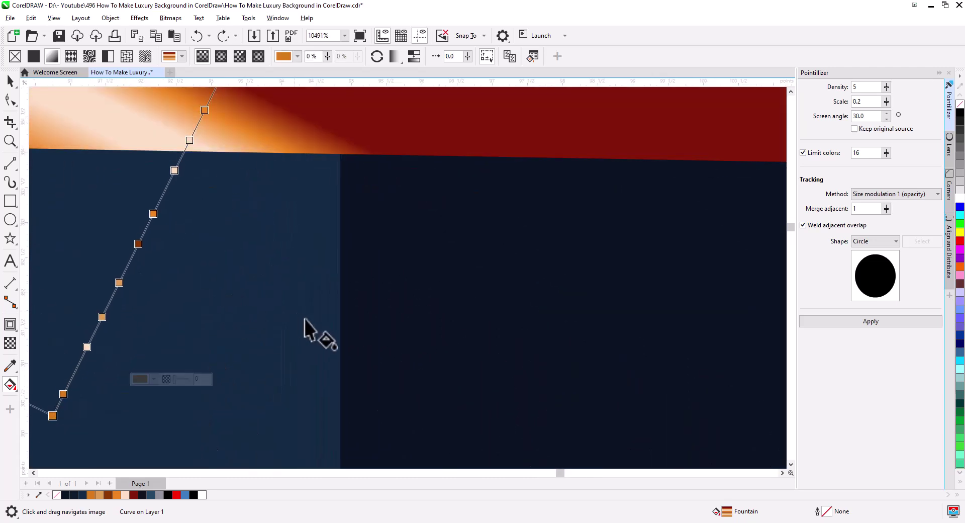
scroll(304, 318, "down", 1)
left_click_drag(180, 377, 113, 199)
scroll(492, 194, "down", 5)
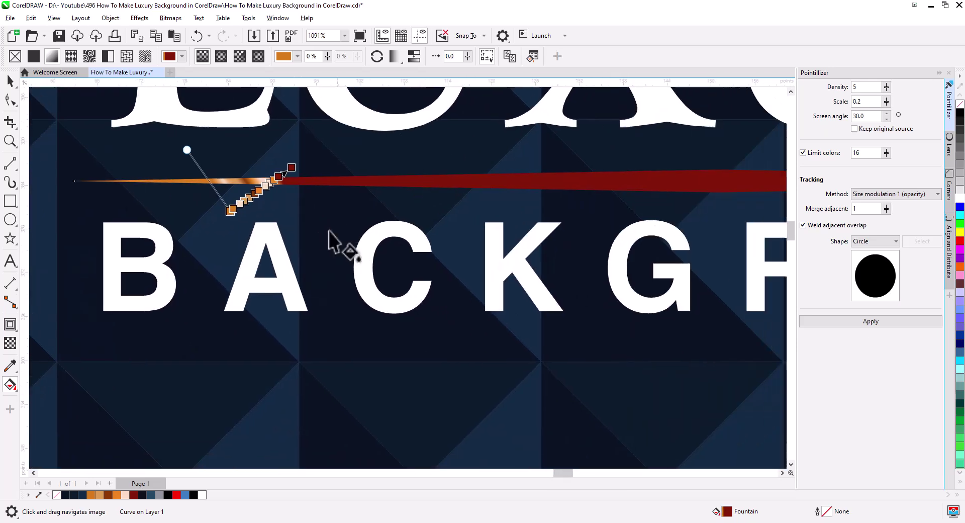
left_click_drag(292, 167, 743, 198)
scroll(399, 285, "down", 4)
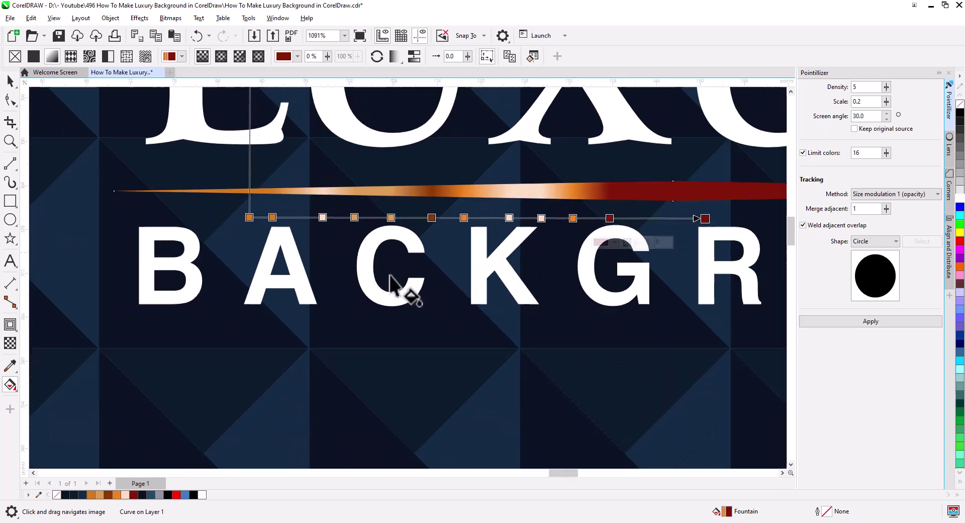
left_click_drag(435, 308, 379, 326)
left_click_drag(290, 281, 248, 272)
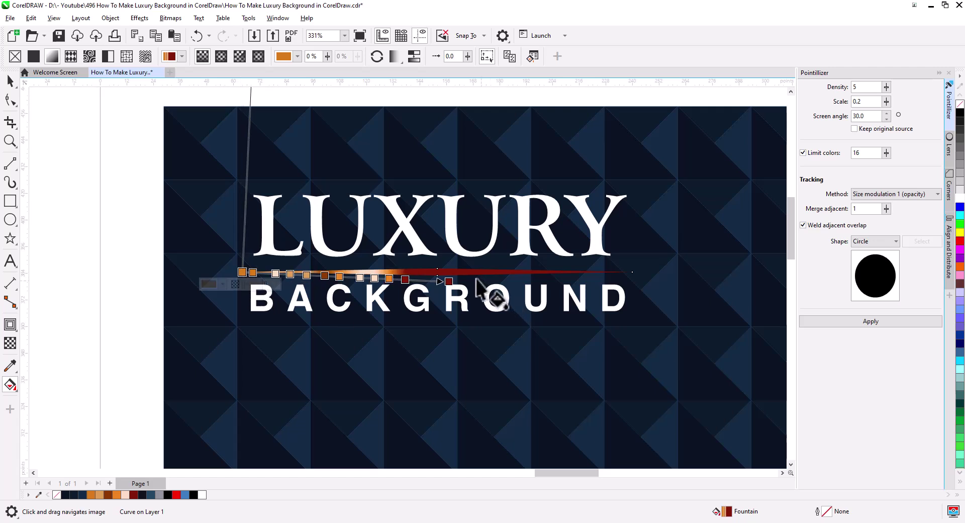
left_click_drag(449, 281, 639, 274)
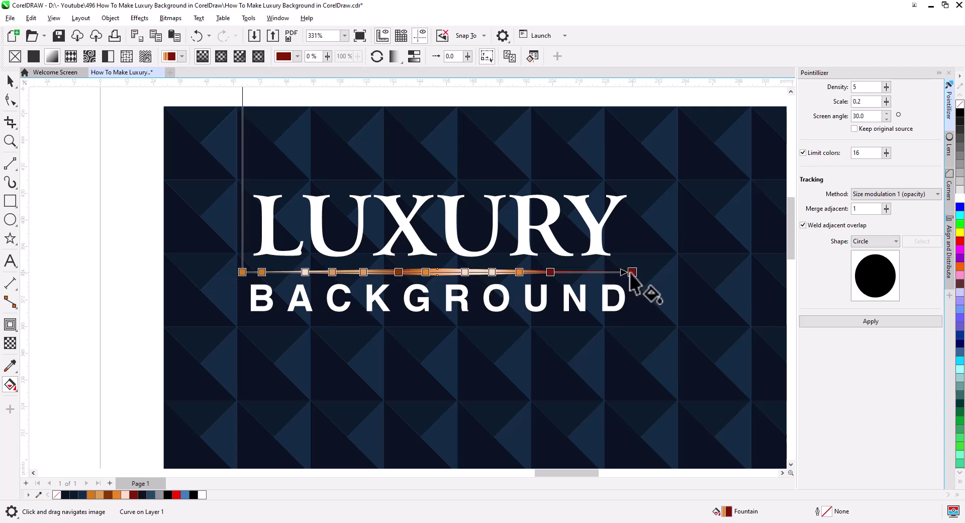
Remove or shift individual colour stops near both ends of the divider line's gradient, moving the orange stop slightly inward
left_click(566, 272)
left_click(262, 272)
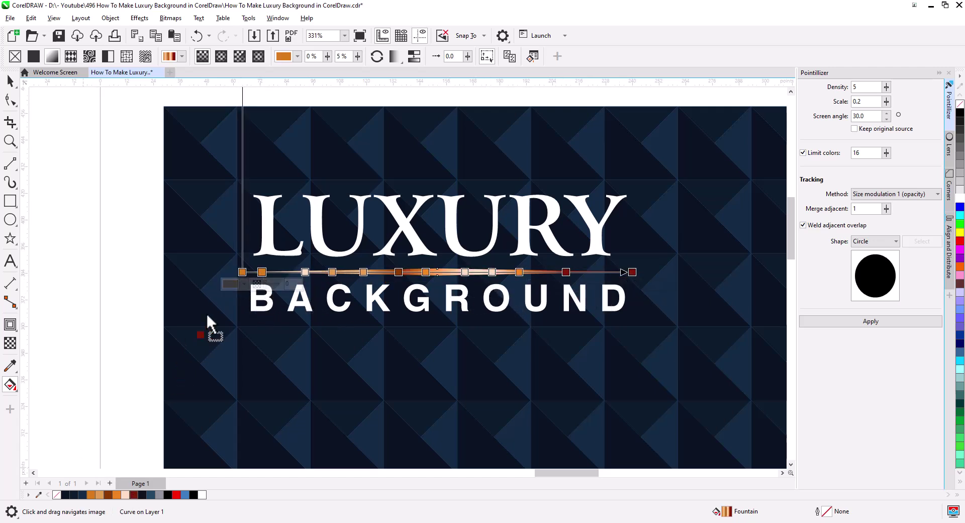
left_click_drag(262, 271, 276, 272)
left_click(10, 81)
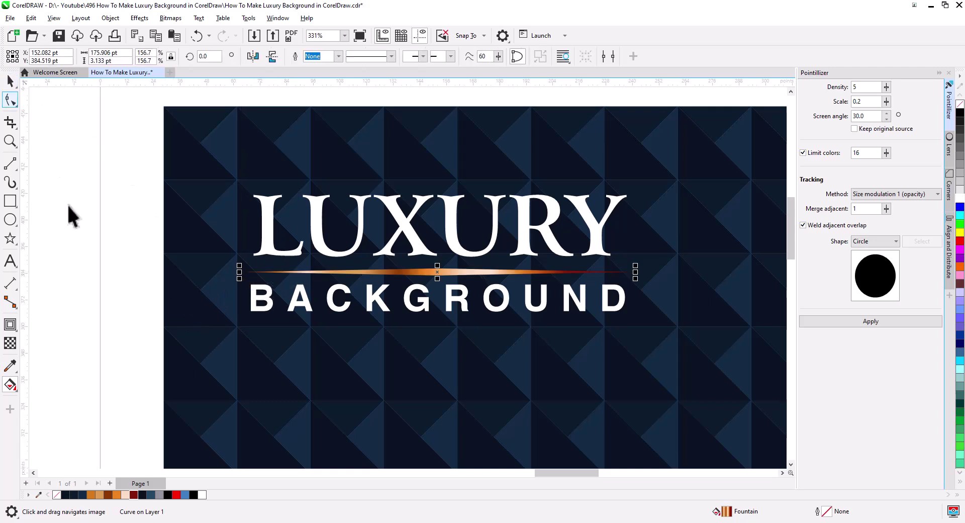
left_click(67, 203)
Select LUXURY, the divider line and BACKGROUND together and align their centres on one vertical axis
scroll(381, 277, "down", 2)
scroll(387, 300, "down", 1)
left_click_drag(442, 327, 275, 294)
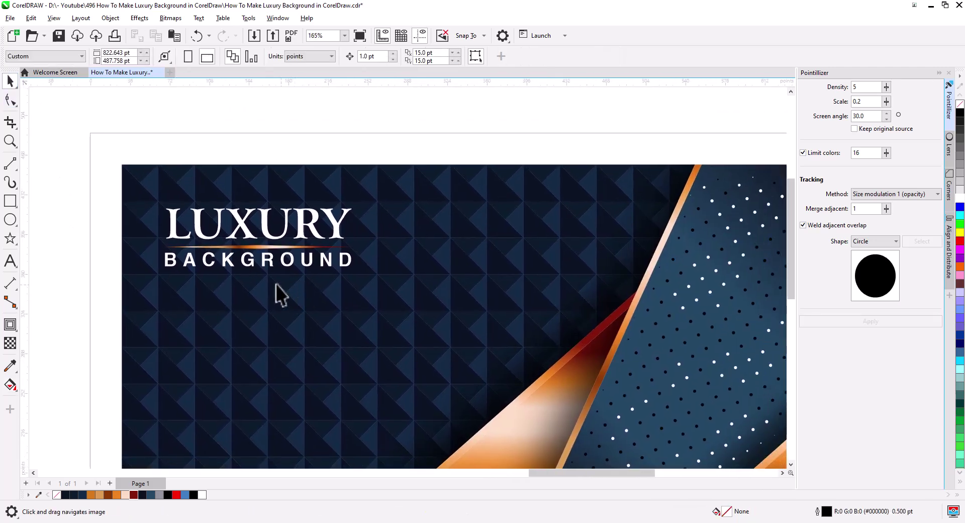
left_click_drag(129, 199, 408, 327)
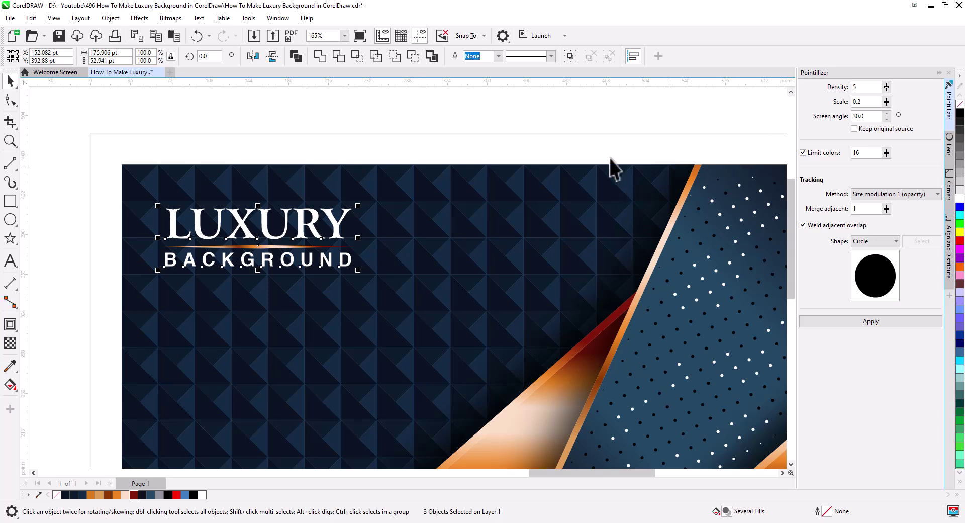
left_click(536, 129)
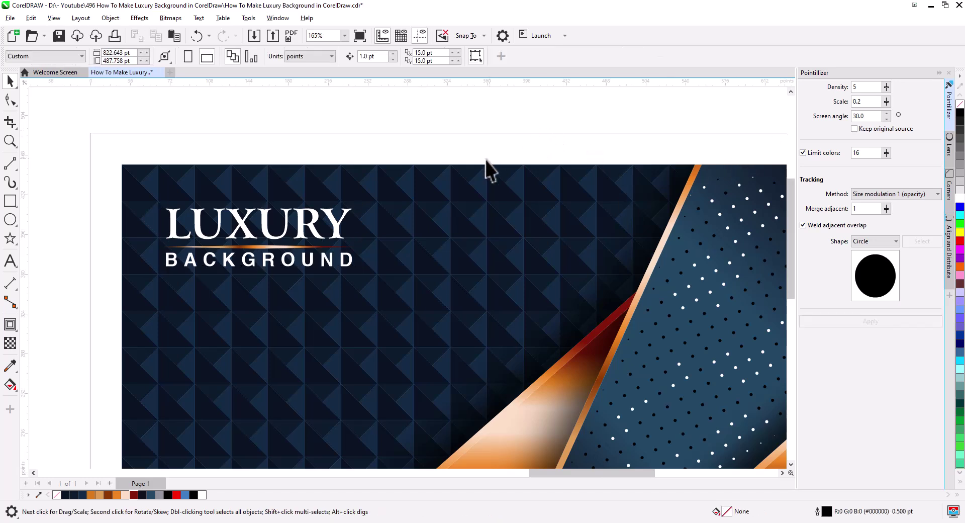
Widen the title's gold divider line symmetrically to about 215 pt, extending it past both ends of the words
scroll(415, 237, "down", 2)
left_click(376, 232)
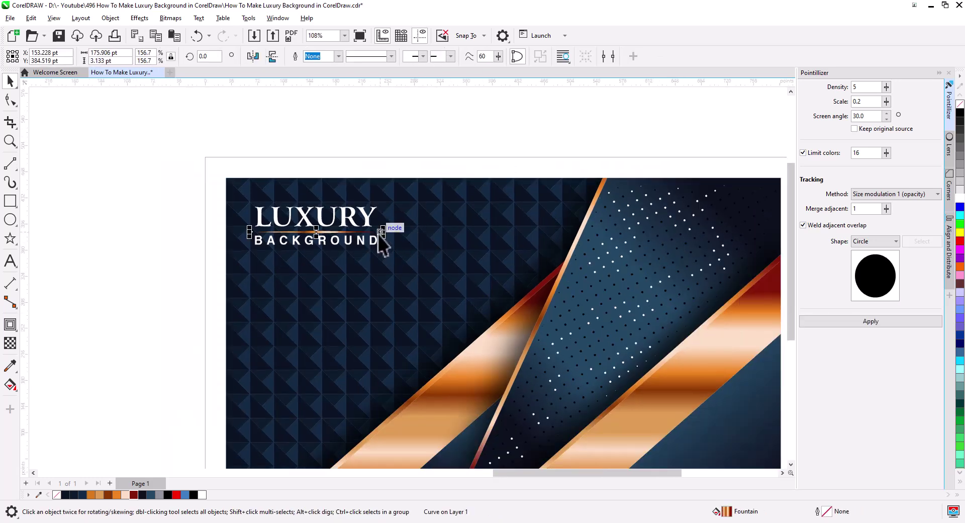
left_click_drag(383, 232, 395, 233)
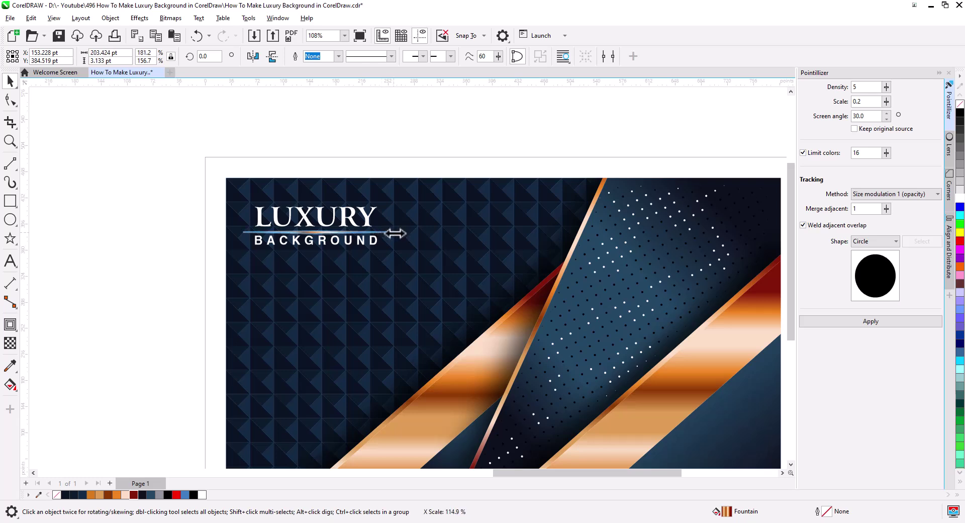
left_click(385, 149)
scroll(428, 280, "down", 3)
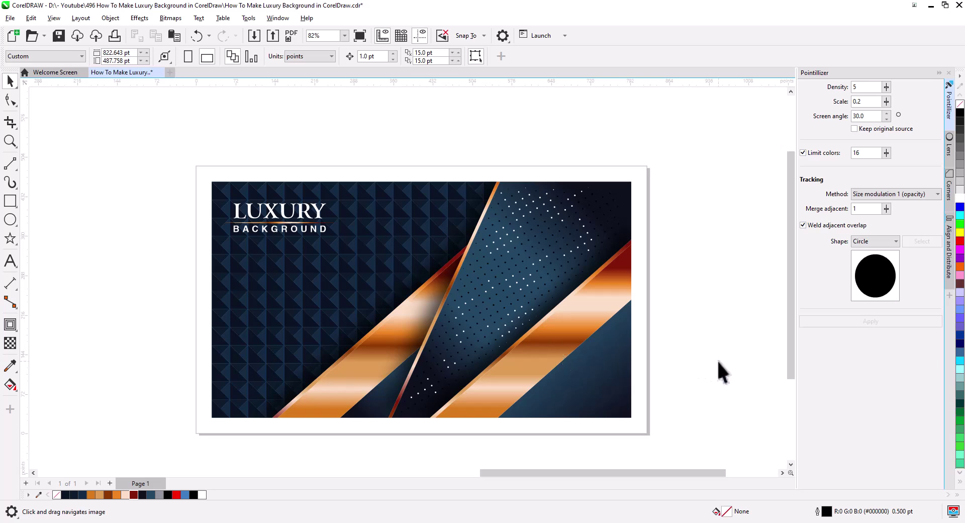
Add a black Multiply drop shadow with opacity 100 and feather 15 to the right-hand gold band, cast toward the lower right
scroll(623, 372, "up", 4)
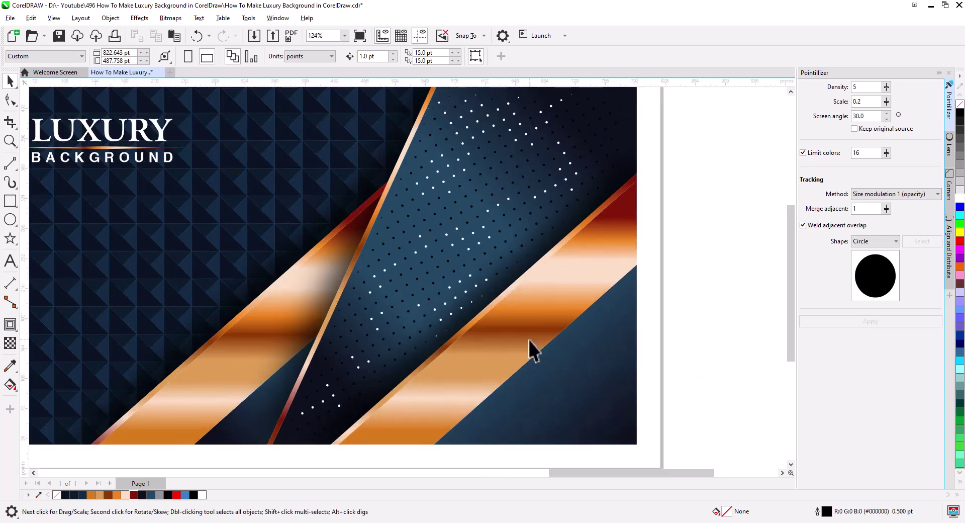
left_click(529, 341)
left_click_drag(539, 344, 535, 295)
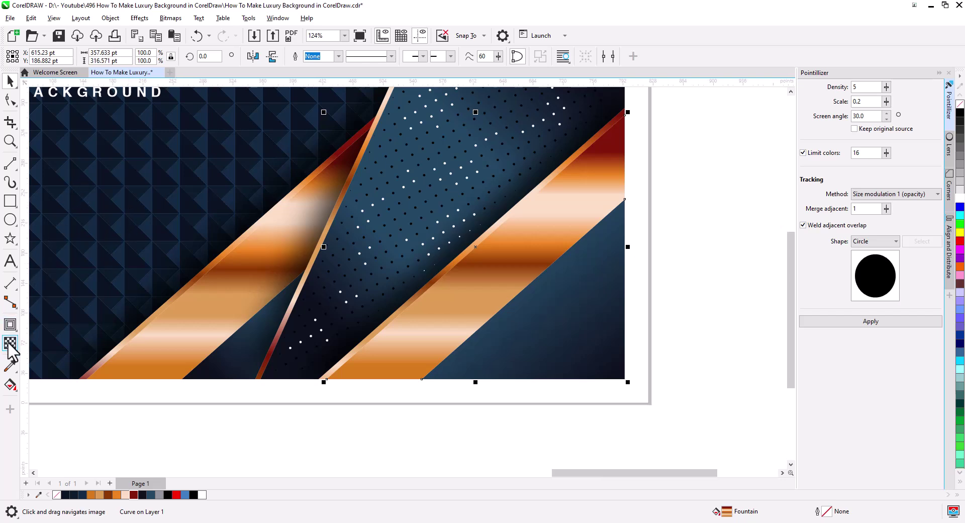
left_click(10, 326)
left_click(47, 329)
left_click_drag(476, 247, 607, 384)
left_click_drag(541, 314, 631, 409)
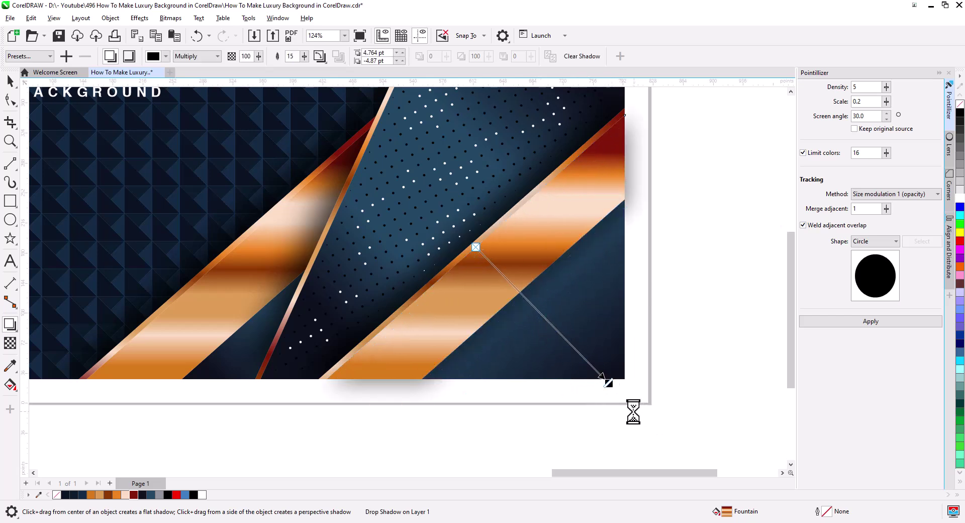
Break the right-hand gold band's drop shadow apart and send the separated shadow behind the rest of the artwork
left_click(10, 82)
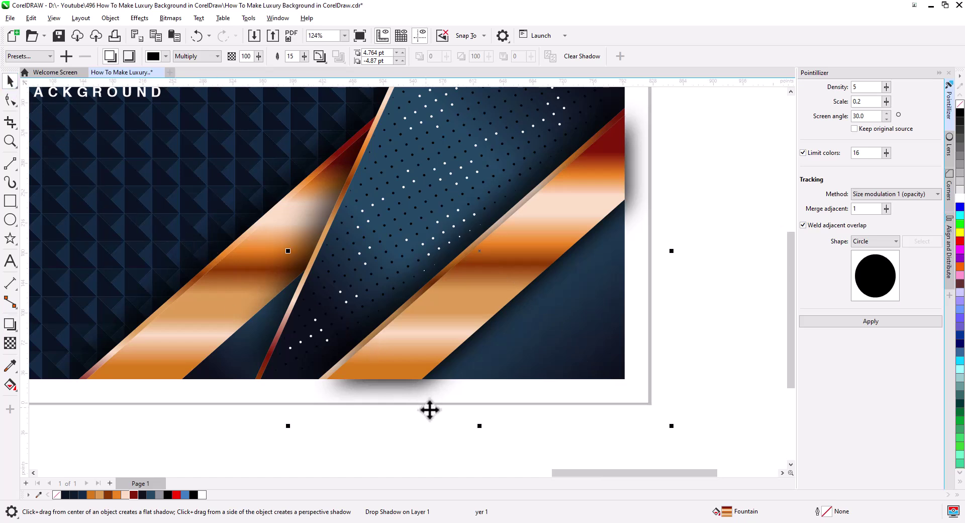
right_click(380, 388)
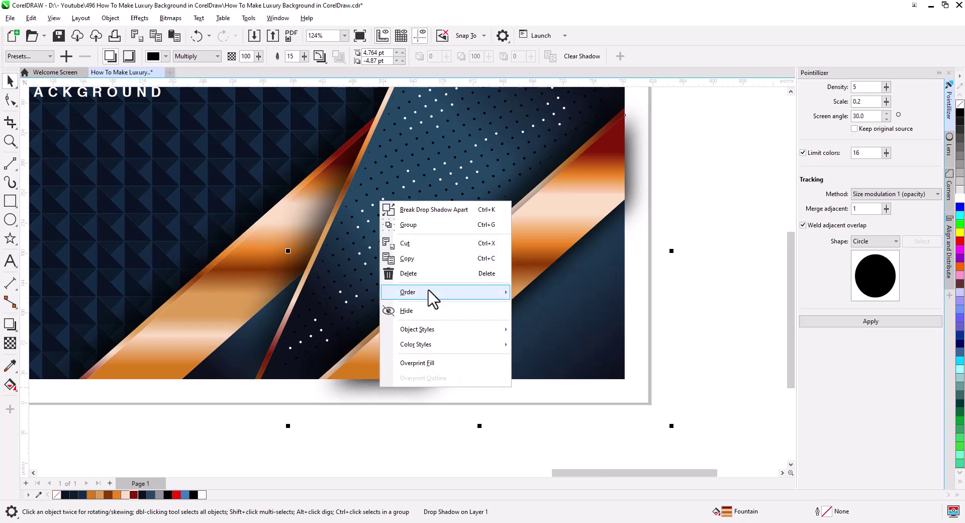
left_click(431, 210)
right_click(503, 393)
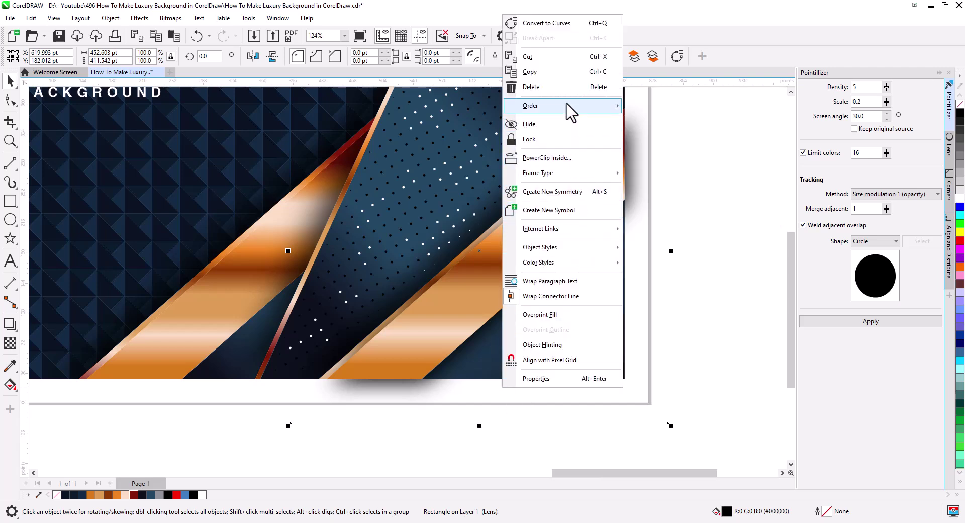
mouse_move(570, 107)
left_click(677, 128)
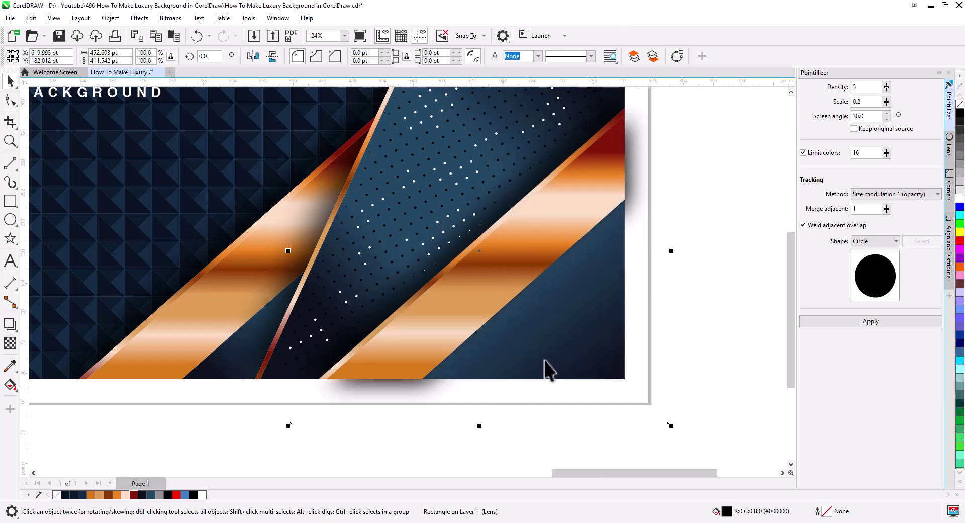
PowerClip the separated shadow inside the dark blue shape in the artwork's lower-right corner, then deselect it
right_click(518, 393)
left_click(576, 166)
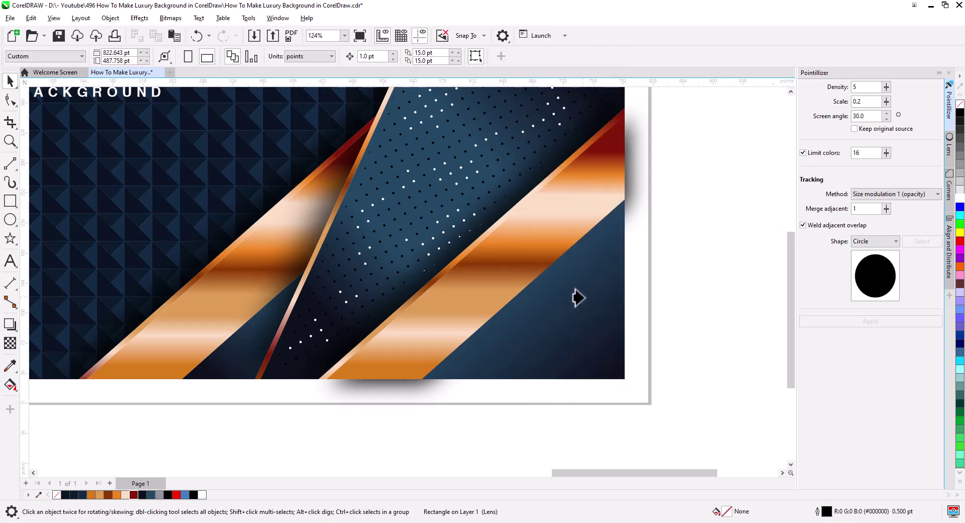
left_click(581, 308)
left_click(717, 295)
scroll(657, 327, "down", 2)
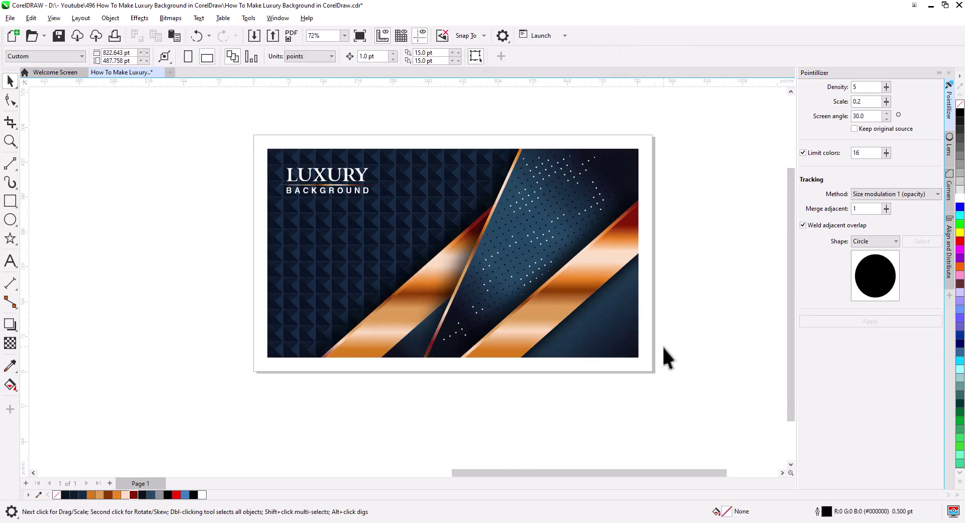
scroll(628, 347, "up", 1)
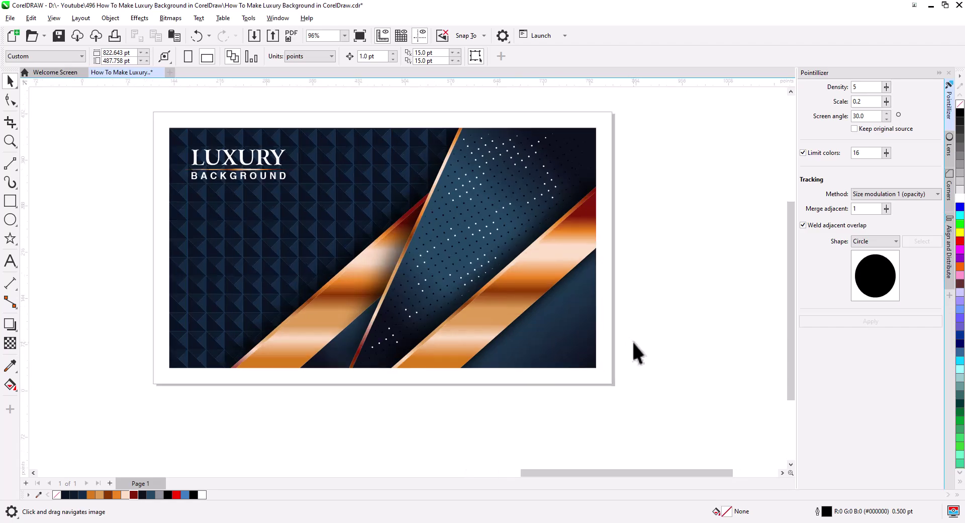
left_click_drag(638, 345, 684, 370)
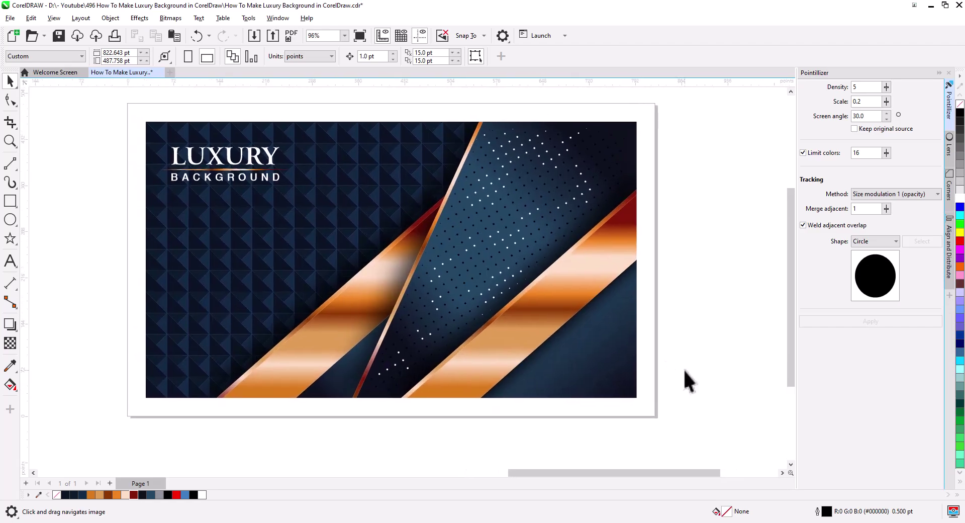